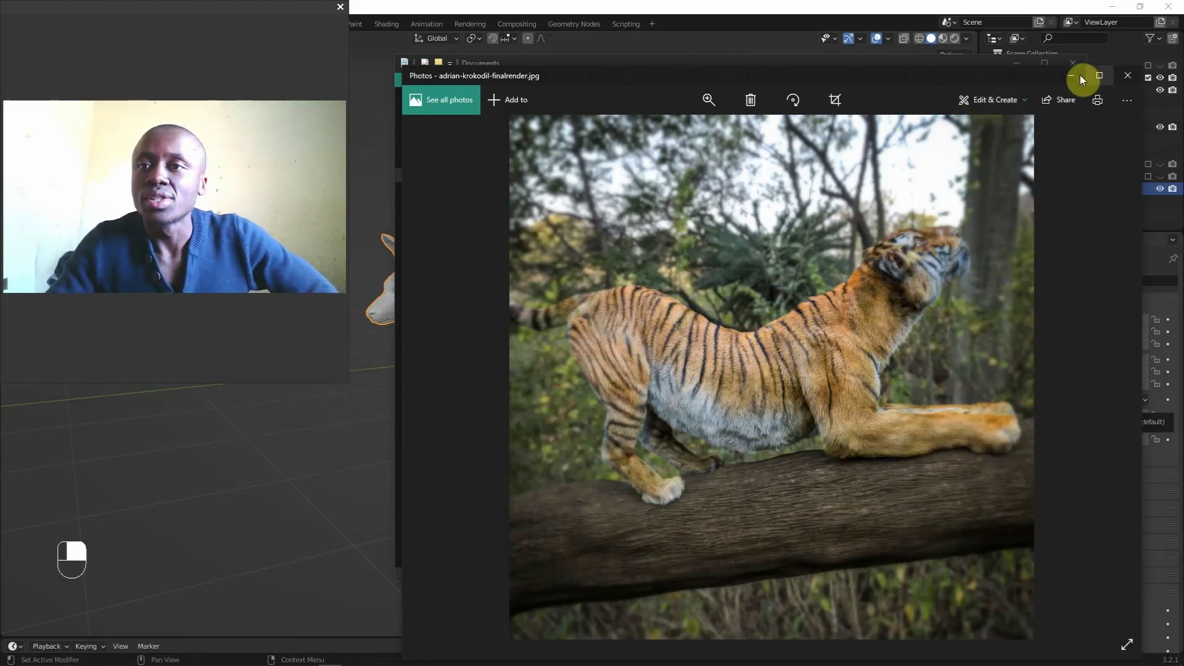
Minimize the tiger render image and the Documents folder window to return to Blender, and deselect the dog model.
{"action": "left_click", "coordinate": [1076, 75]}
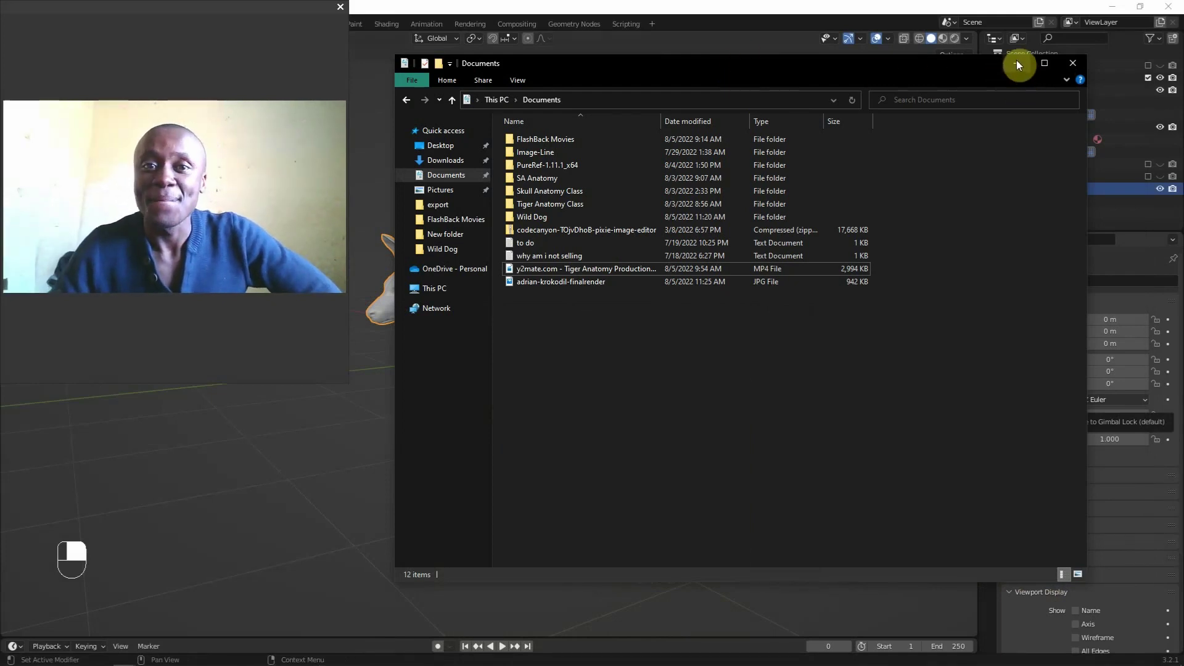
{"action": "left_click_drag", "start_coordinate": [938, 65], "coordinate": [908, 73]}
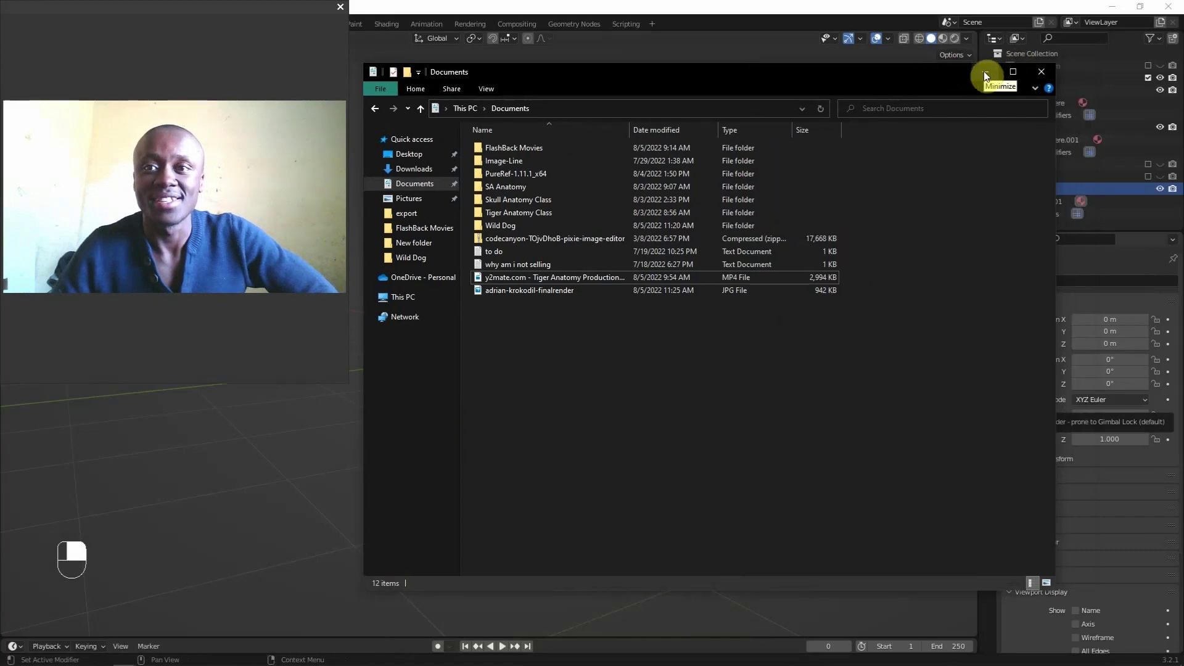
{"action": "left_click", "coordinate": [986, 75]}
{"action": "left_click", "coordinate": [692, 264]}
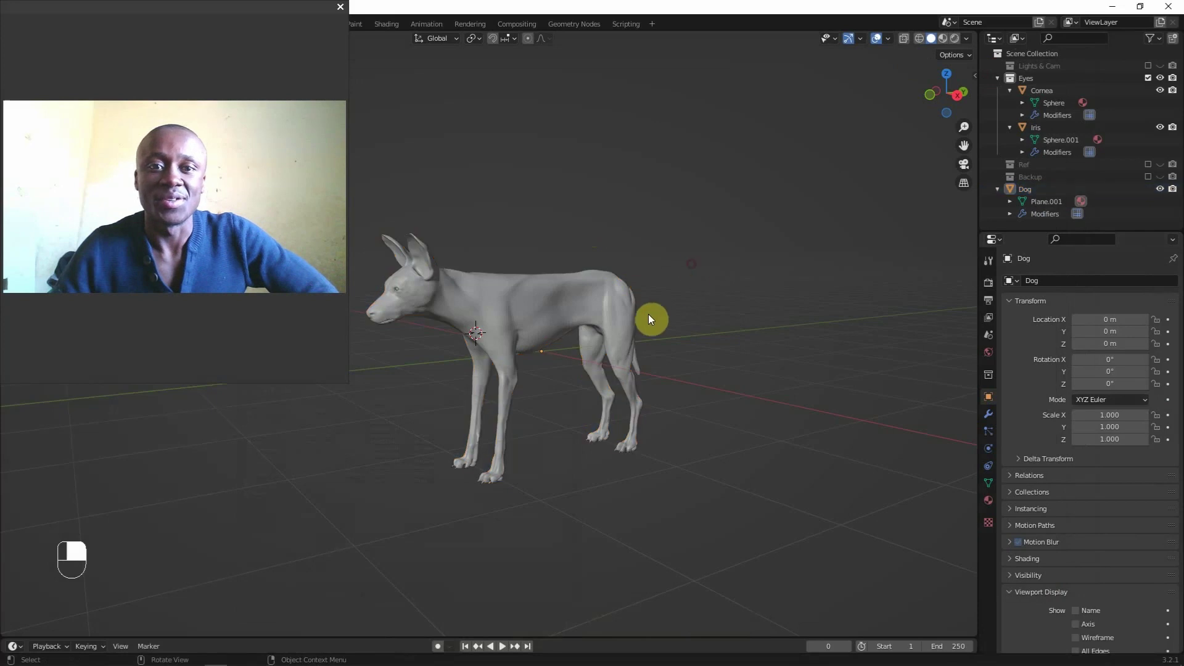
{"action": "mouse_move", "coordinate": [705, 318]}
{"action": "middle_mouse_down"}
{"action": "mouse_move", "coordinate": [848, 319]}
{"action": "mouse_move", "coordinate": [684, 322]}
{"action": "middle_mouse_up"}
View the African wild dog subspecies chart from the Wild Dog folder and return to Blender.
{"action": "mouse_move", "coordinate": [198, 654]}
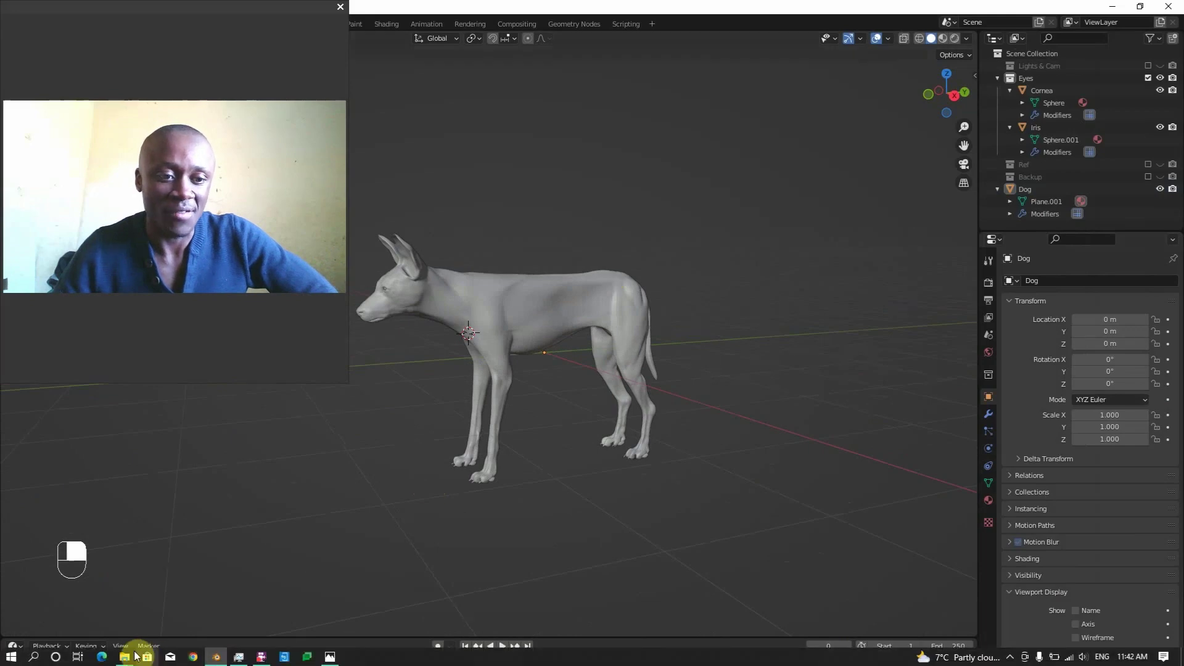
{"action": "mouse_move", "coordinate": [126, 659]}
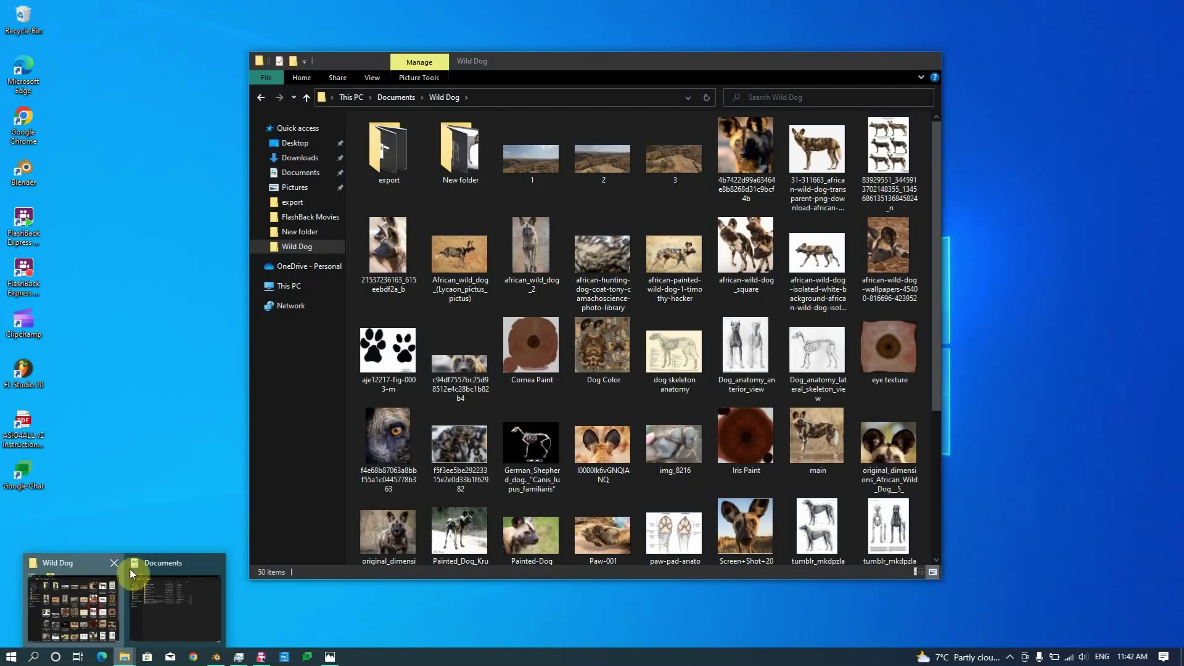
{"action": "left_click", "coordinate": [120, 571]}
{"action": "left_click", "coordinate": [861, 155]}
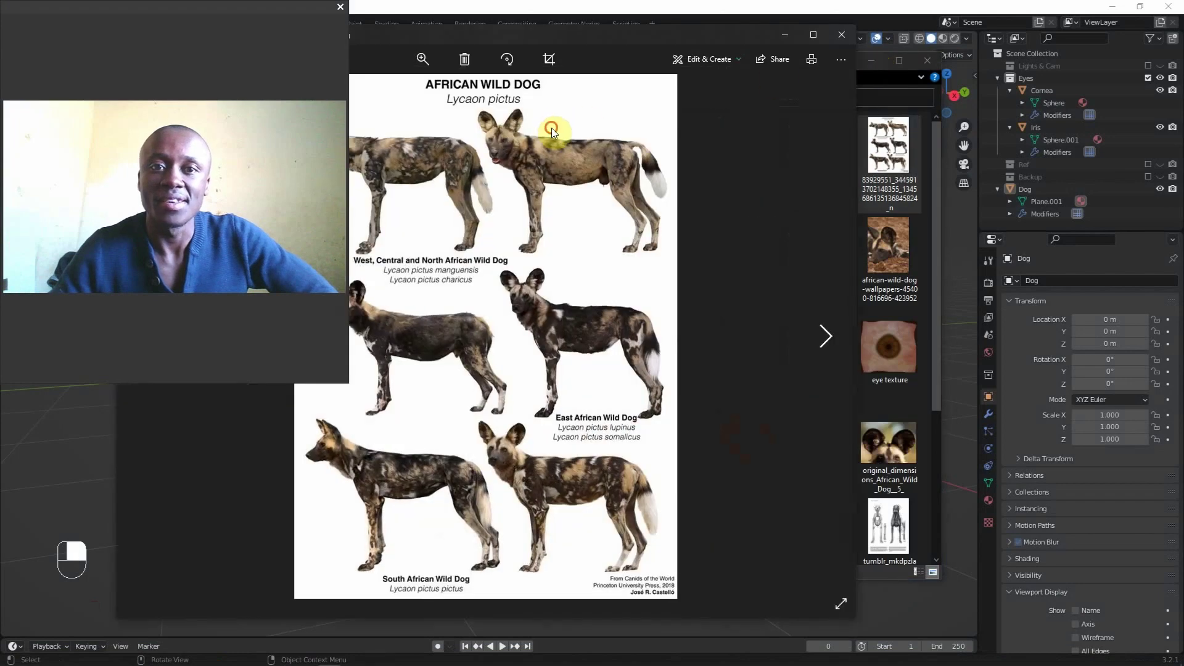
{"action": "left_click_drag", "start_coordinate": [570, 42], "coordinate": [803, 54]}
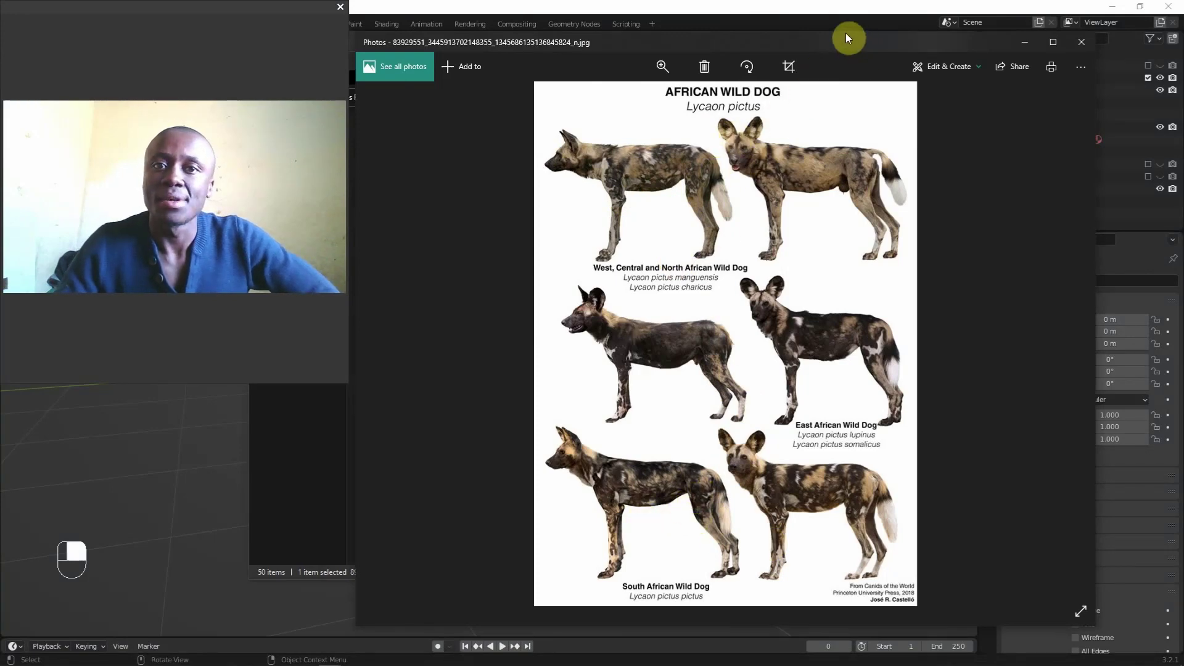
{"action": "left_click", "coordinate": [783, 31]}
Select the Dog object and set its Multires modifier's viewport level to 0.
{"action": "middle_click_drag", "start_coordinate": [621, 339], "coordinate": [1082, 80]}
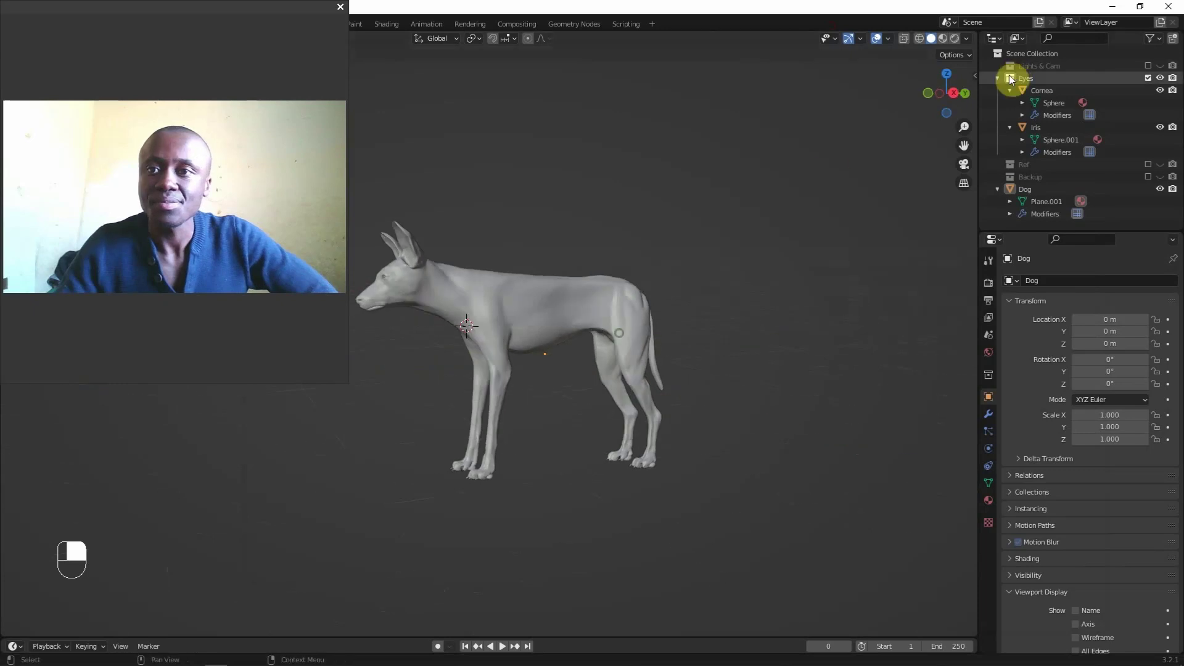
{"action": "middle_click_drag", "start_coordinate": [605, 315], "coordinate": [628, 304]}
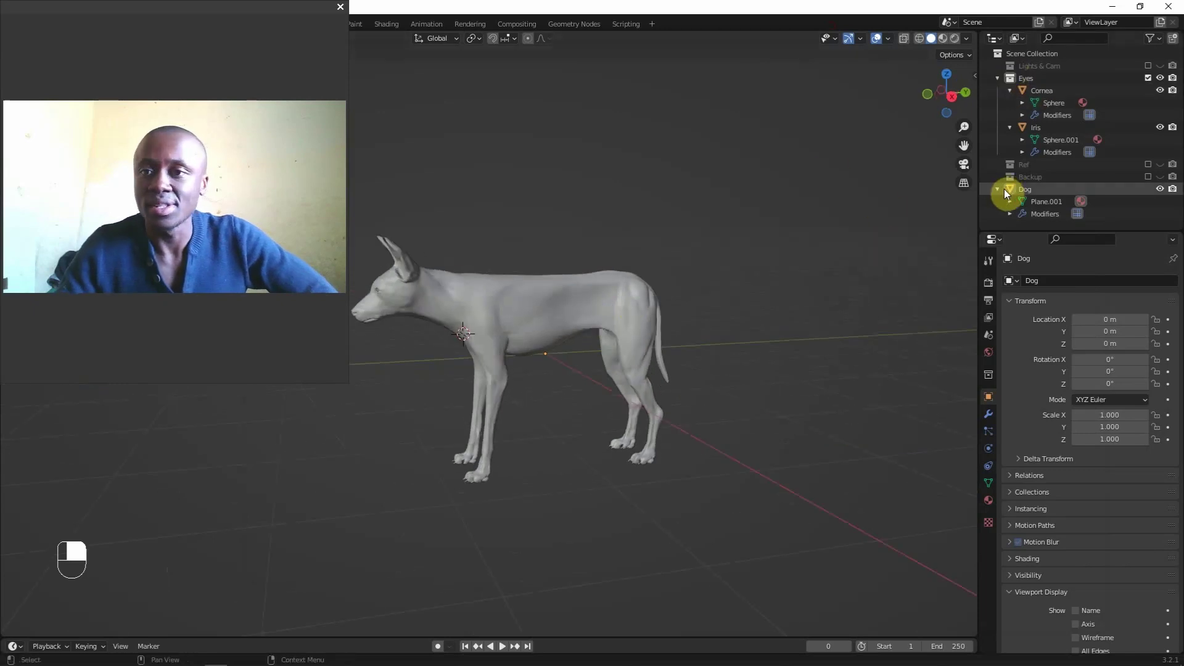
{"action": "left_click", "coordinate": [1041, 192]}
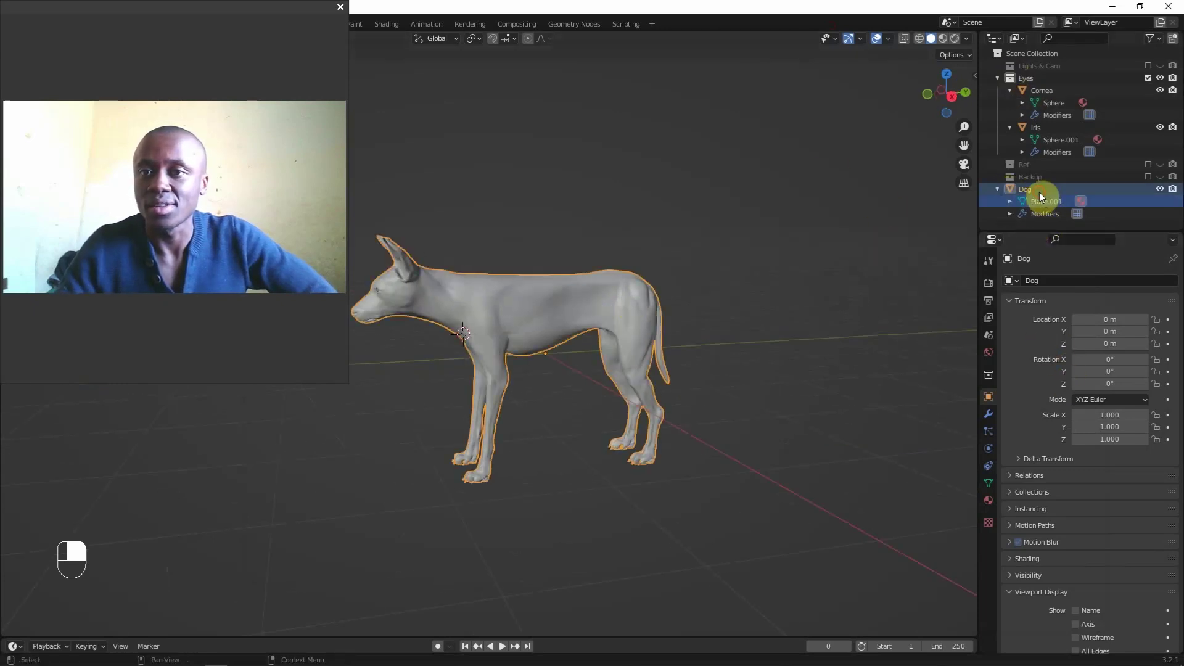
{"action": "left_click", "coordinate": [988, 414]}
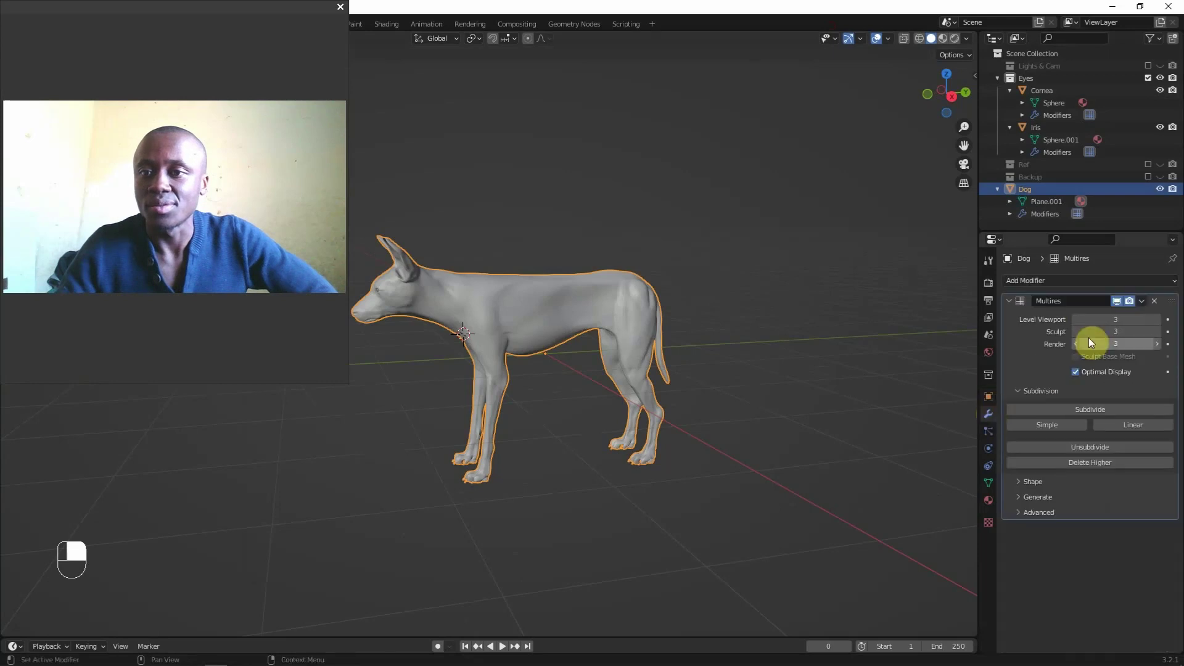
{"action": "left_click", "coordinate": [1075, 321]}
{"action": "left_click", "coordinate": [1074, 321]}
{"action": "left_click", "coordinate": [1074, 321]}
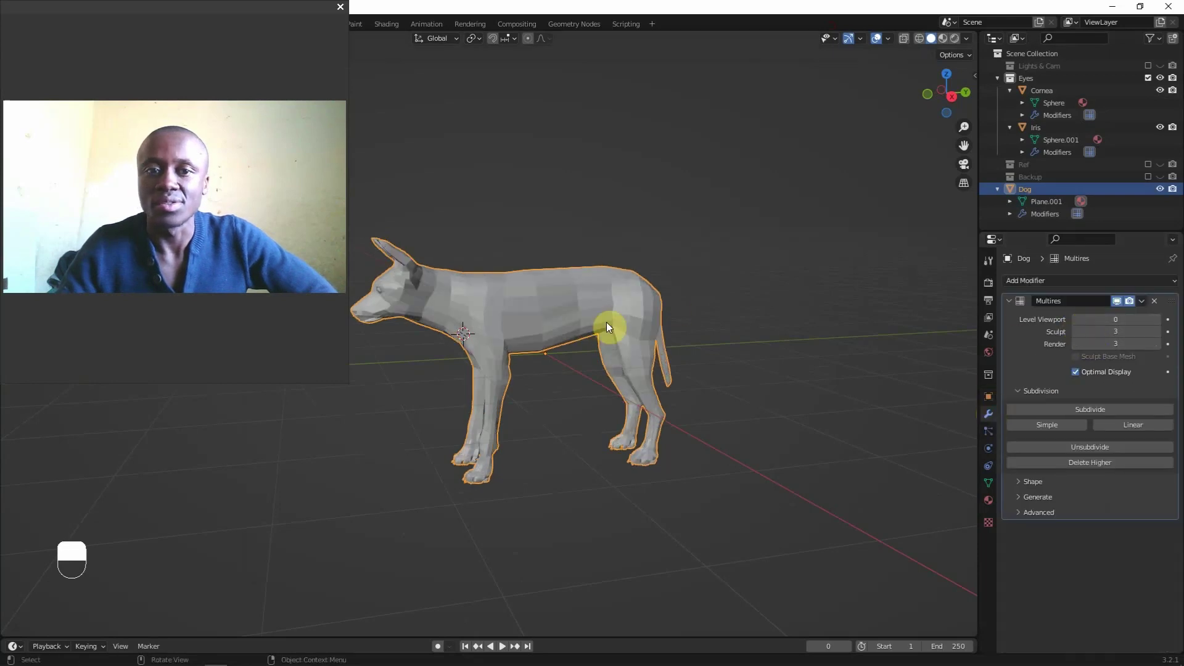
{"action": "middle_click_drag", "start_coordinate": [606, 322], "coordinate": [619, 303]}
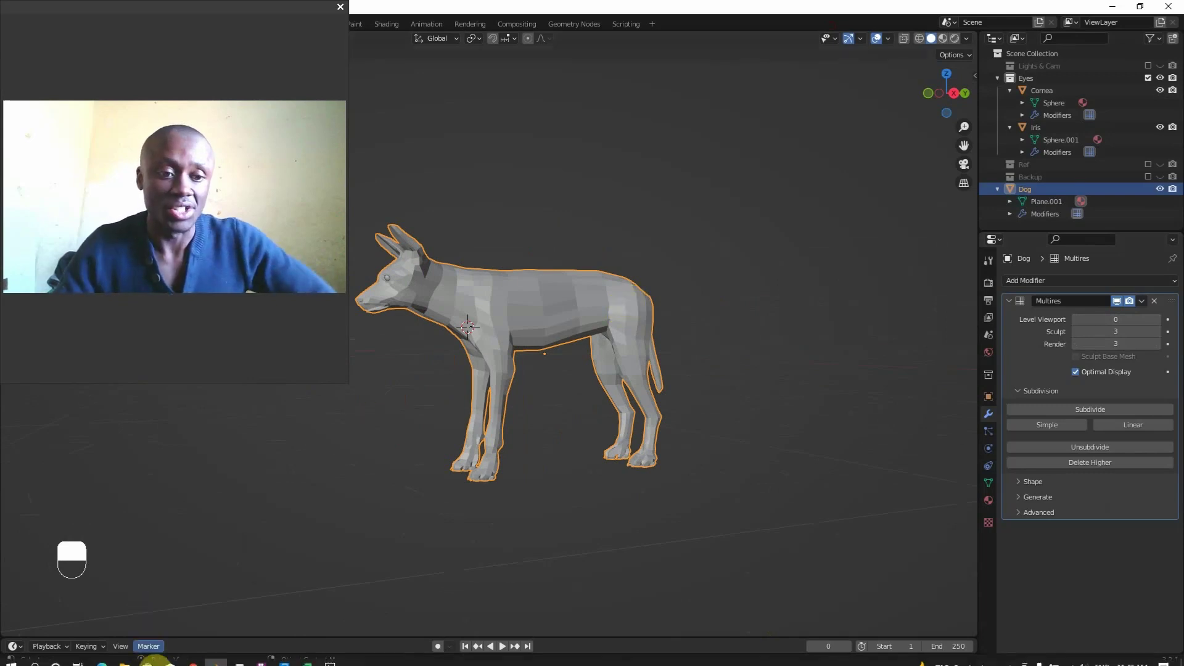
Open image 1 from New folder inside Documents > Wild Dog, view the dog's early side-view mesh, and close it.
{"action": "mouse_move", "coordinate": [121, 660]}
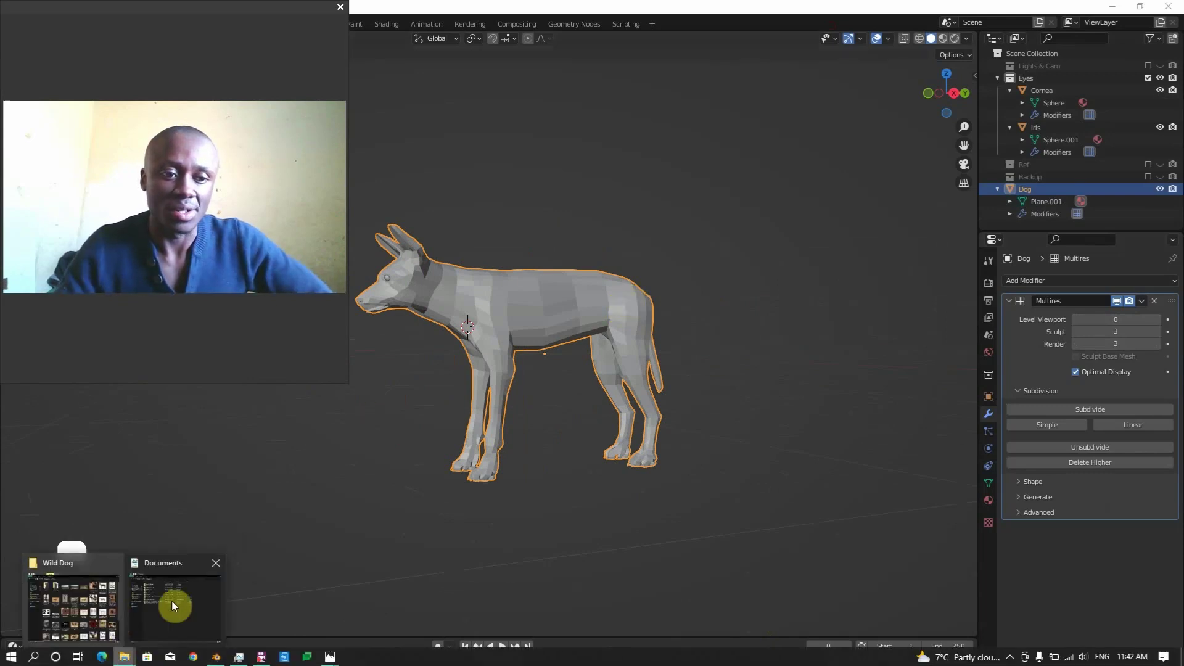
{"action": "left_click", "coordinate": [172, 600]}
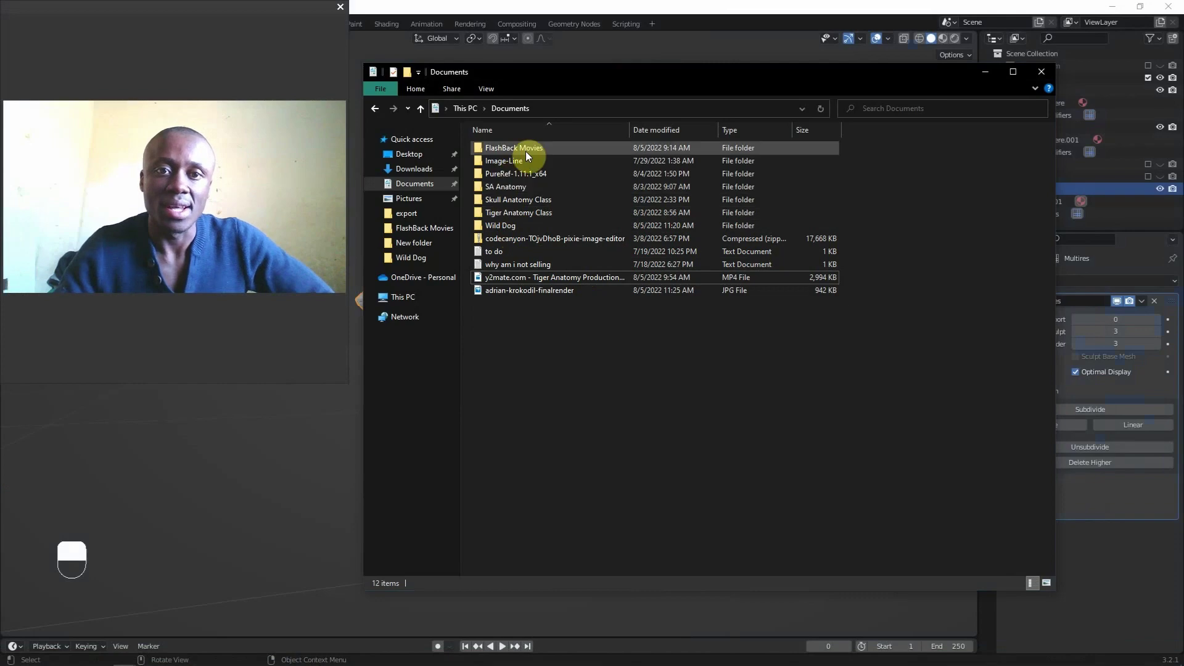
{"action": "double_click", "coordinate": [523, 226]}
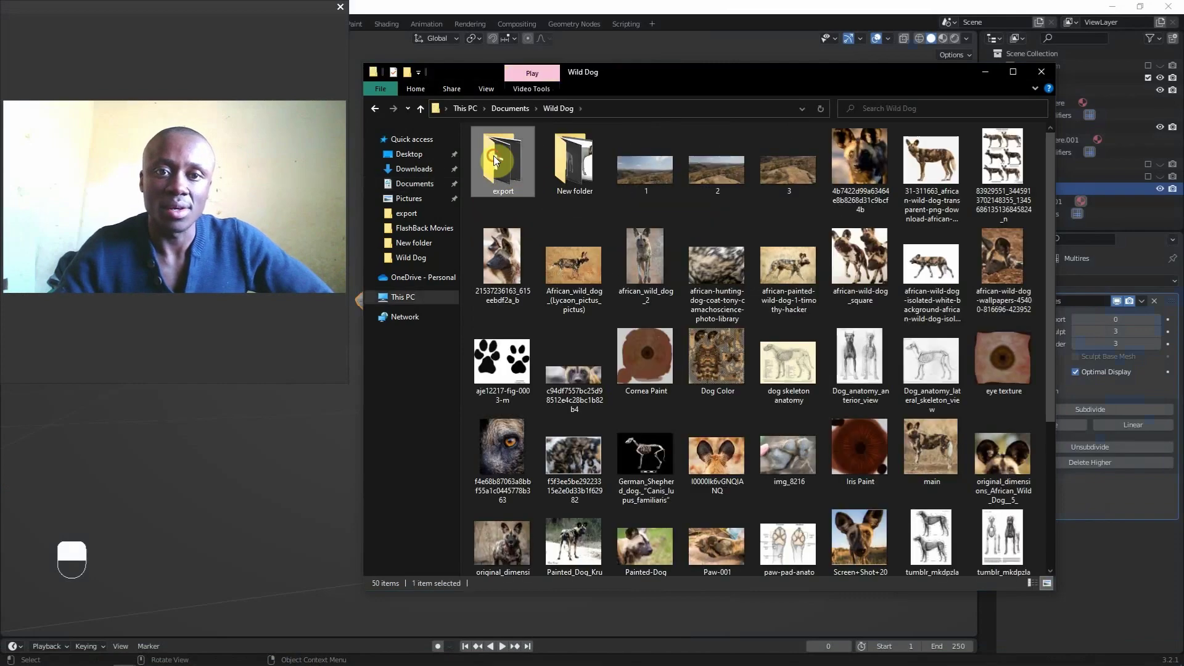
{"action": "double_click", "coordinate": [561, 151]}
{"action": "left_click", "coordinate": [502, 163]}
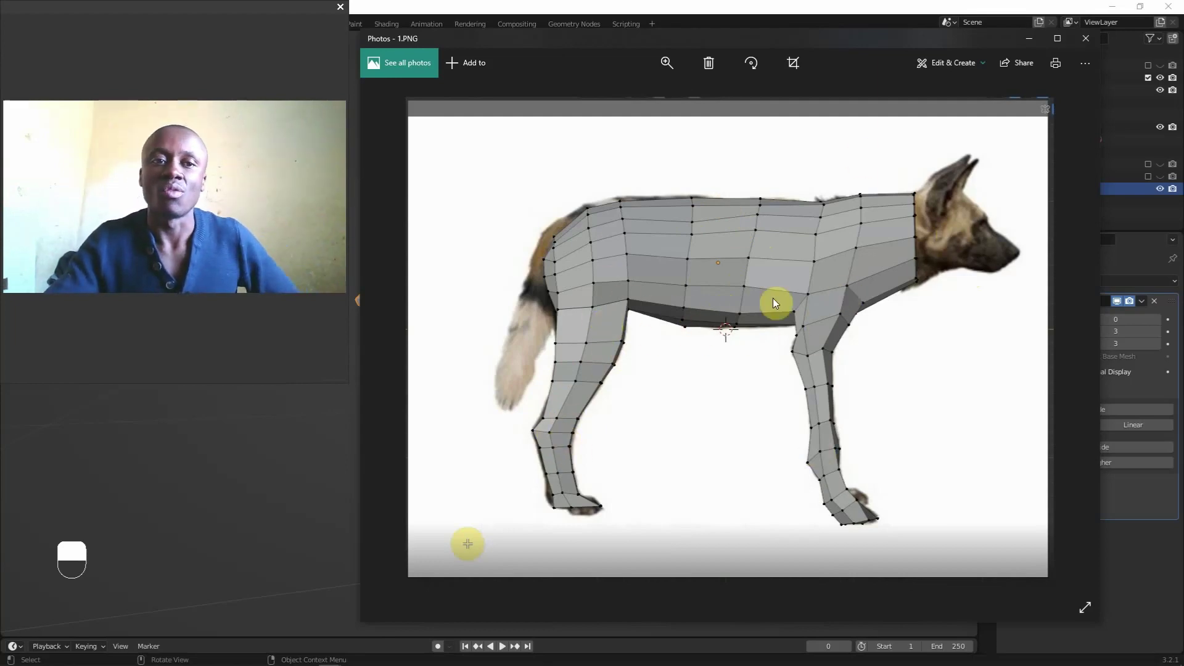
{"action": "left_click_drag", "start_coordinate": [854, 40], "coordinate": [796, 55]}
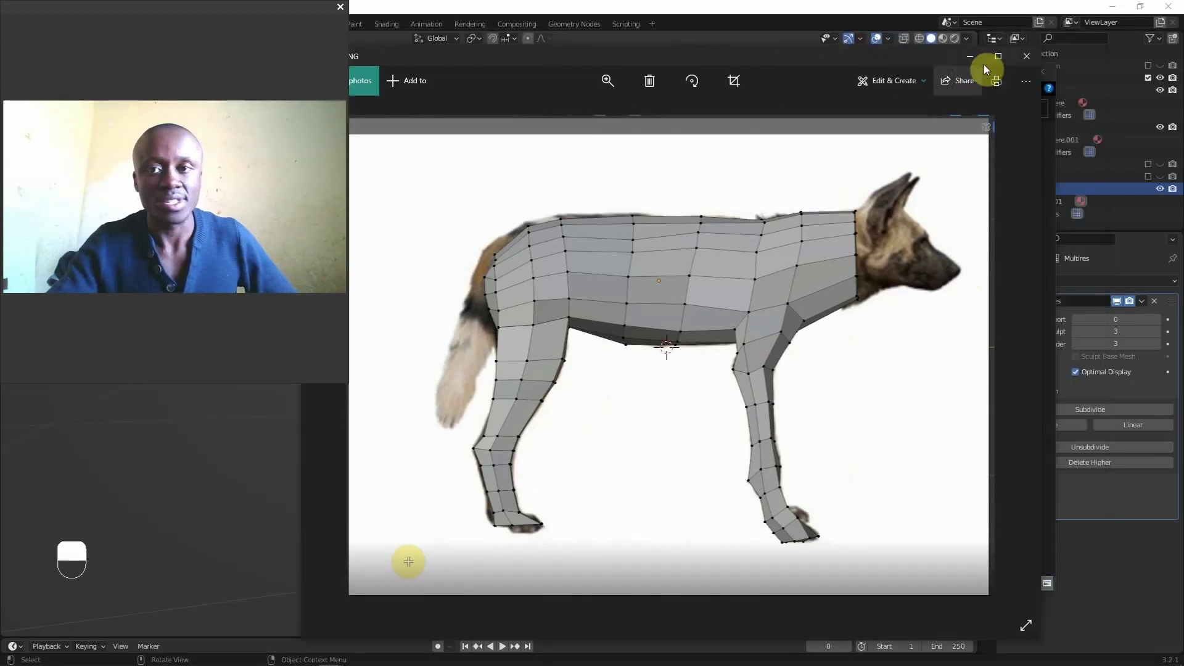
{"action": "left_click", "coordinate": [1019, 60]}
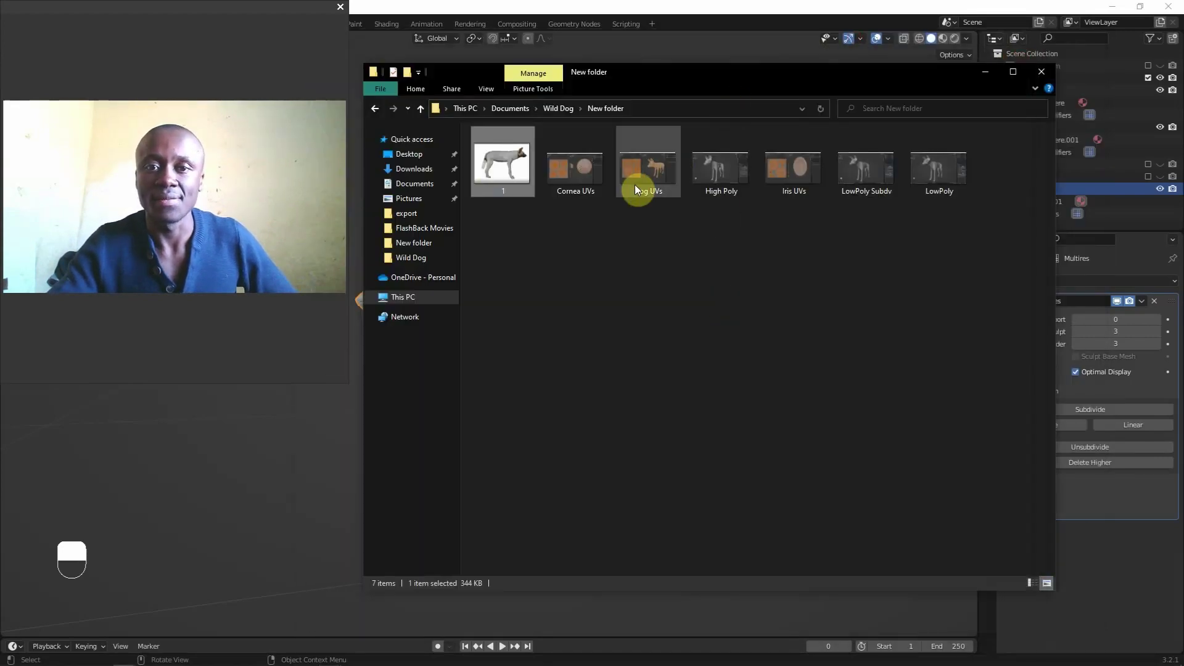
Open the LowPoly image, examine the mesh topology of the dog's head, body and legs, and close it.
{"action": "left_click", "coordinate": [863, 182]}
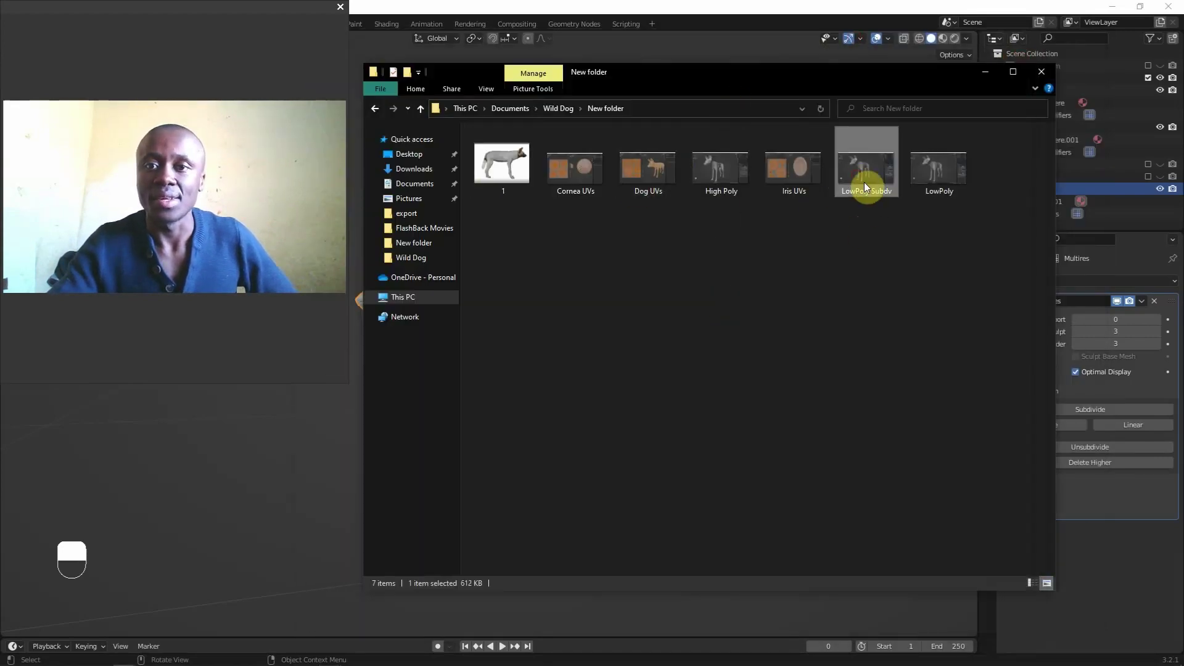
{"action": "double_click", "coordinate": [922, 173]}
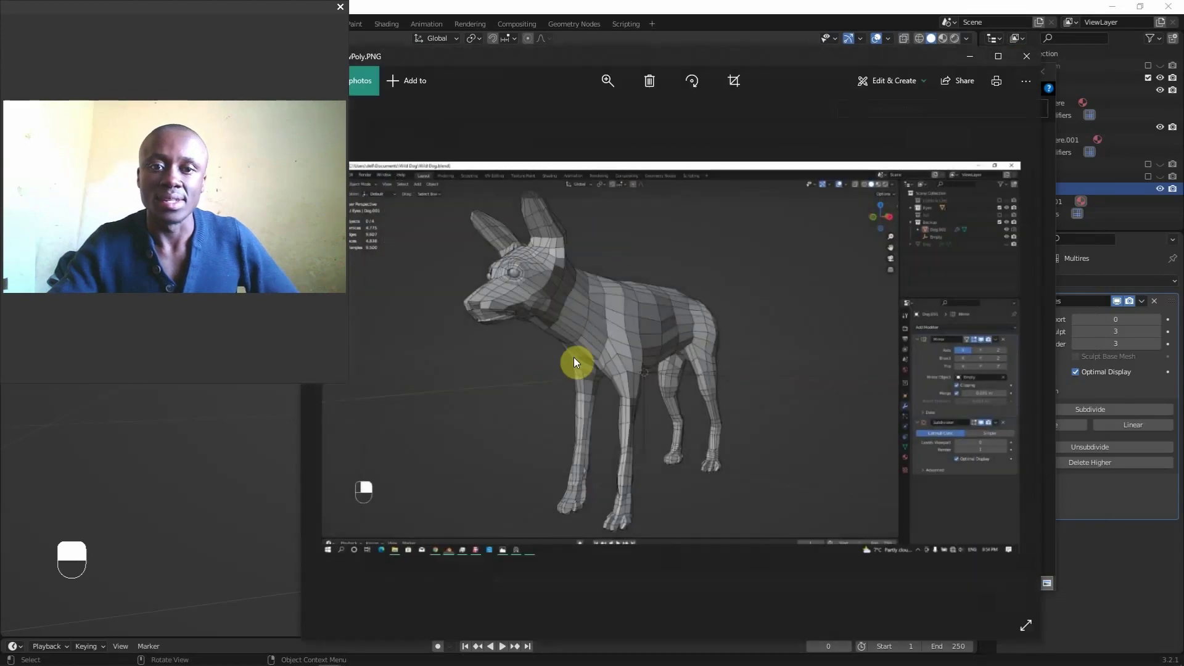
{"action": "scroll", "coordinate": [539, 330], "scroll_direction": "up", "scroll_amount": 5}
{"action": "left_click_drag", "start_coordinate": [614, 247], "coordinate": [613, 214]}
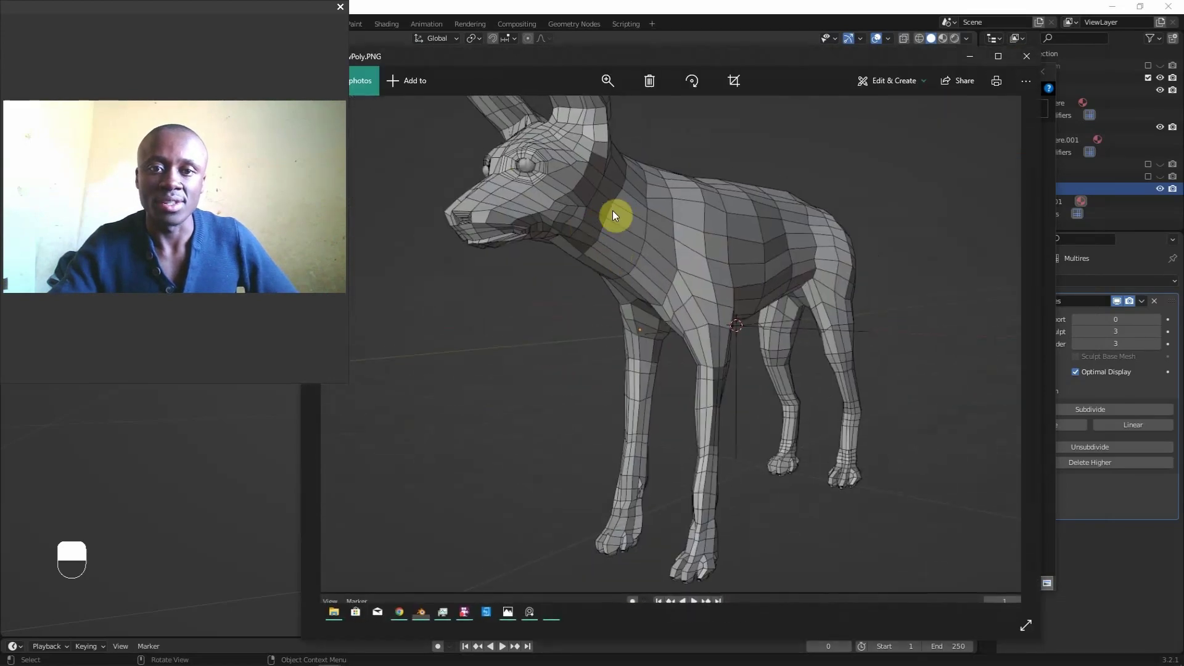
{"action": "left_click_drag", "start_coordinate": [539, 220], "coordinate": [568, 285]}
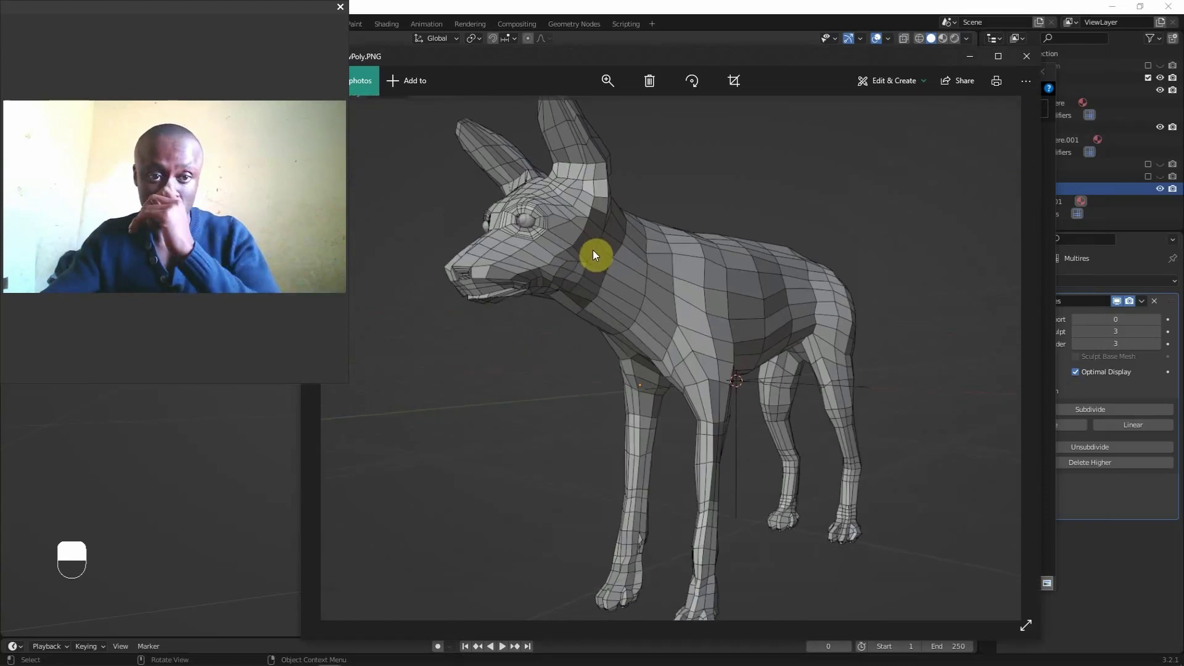
{"action": "scroll", "coordinate": [580, 269], "scroll_direction": "up", "scroll_amount": 2}
{"action": "scroll", "coordinate": [709, 320], "scroll_direction": "down", "scroll_amount": 2}
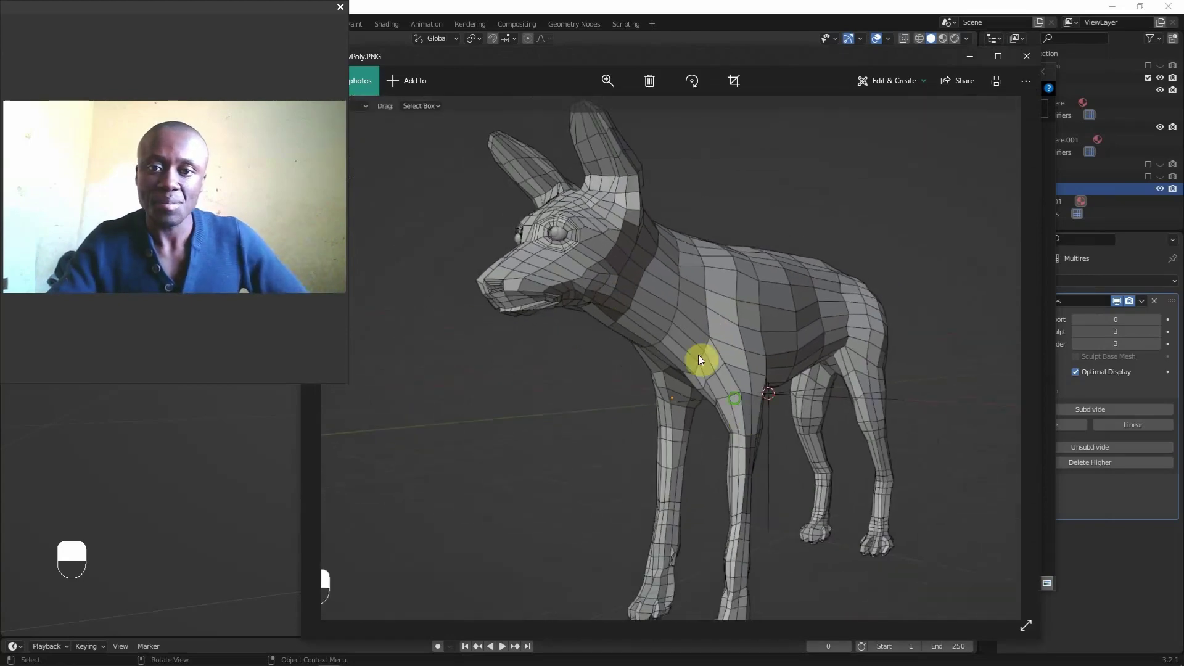
{"action": "scroll", "coordinate": [763, 410], "scroll_direction": "down", "scroll_amount": 2}
{"action": "scroll", "coordinate": [682, 291], "scroll_direction": "up", "scroll_amount": 2}
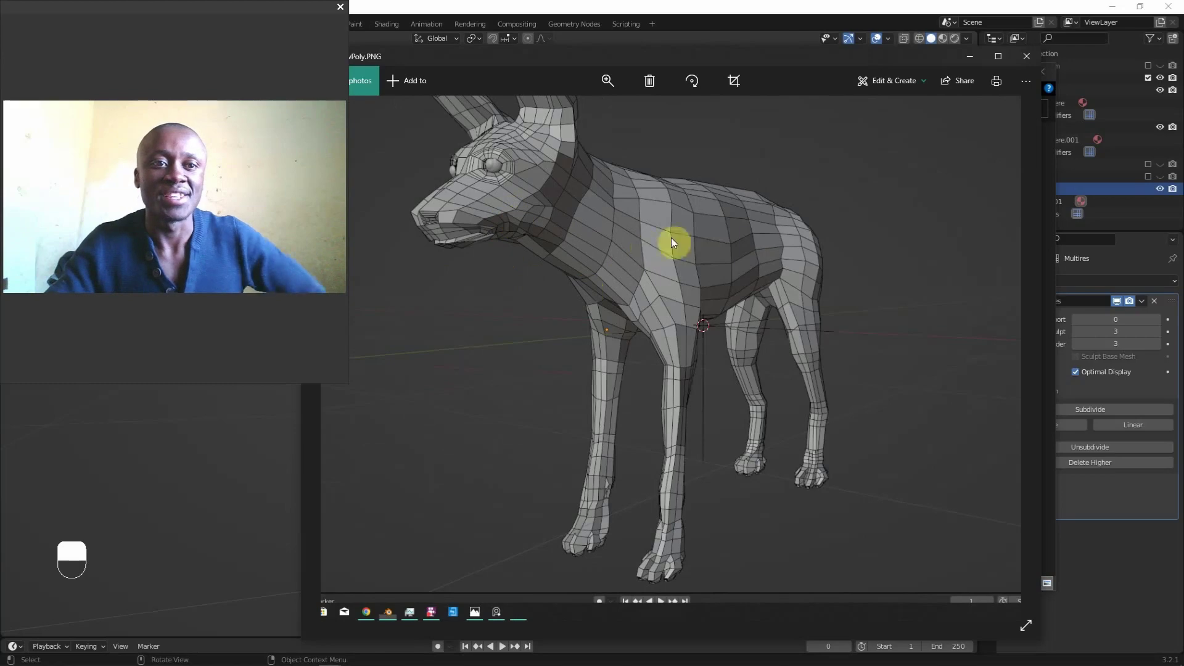
{"action": "scroll", "coordinate": [949, 333], "scroll_direction": "down", "scroll_amount": 2}
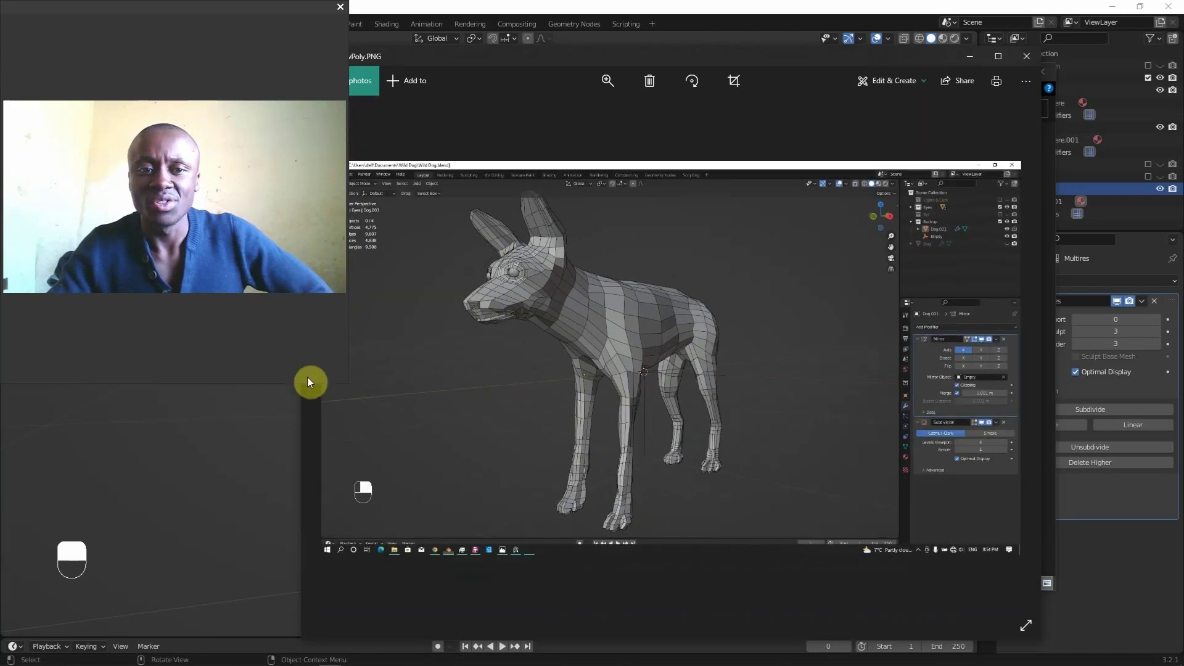
{"action": "left_click", "coordinate": [1031, 54]}
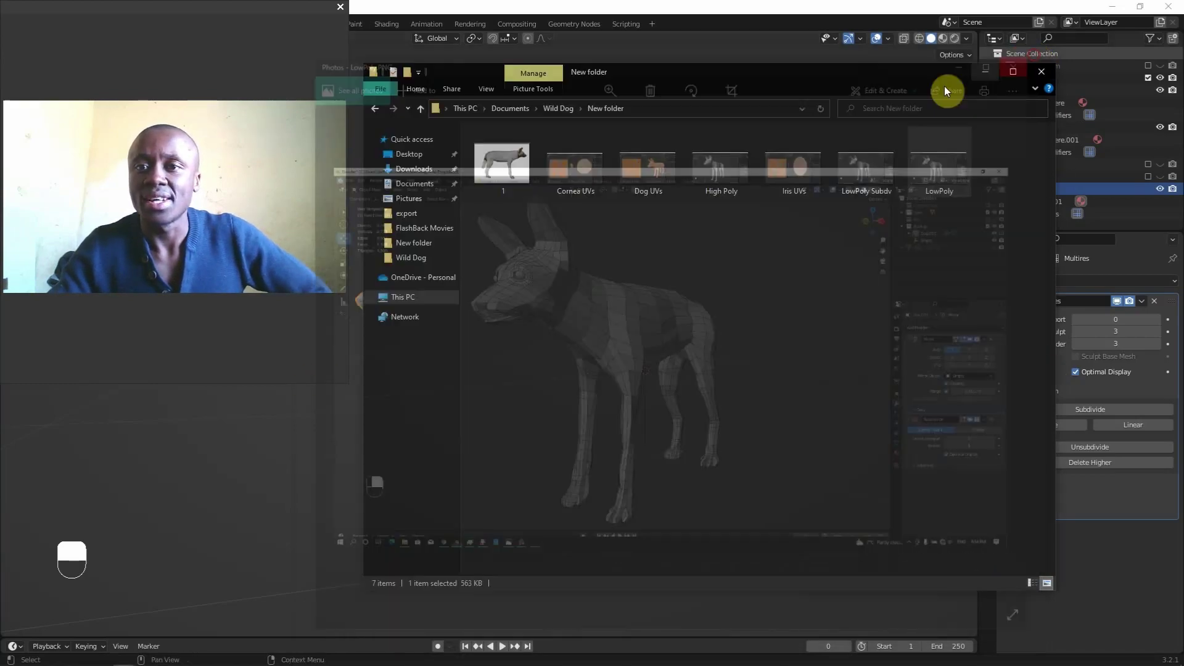
Open the LowPoly Subdv image, examine the subdivided dog mesh, and close it.
{"action": "double_click", "coordinate": [864, 185]}
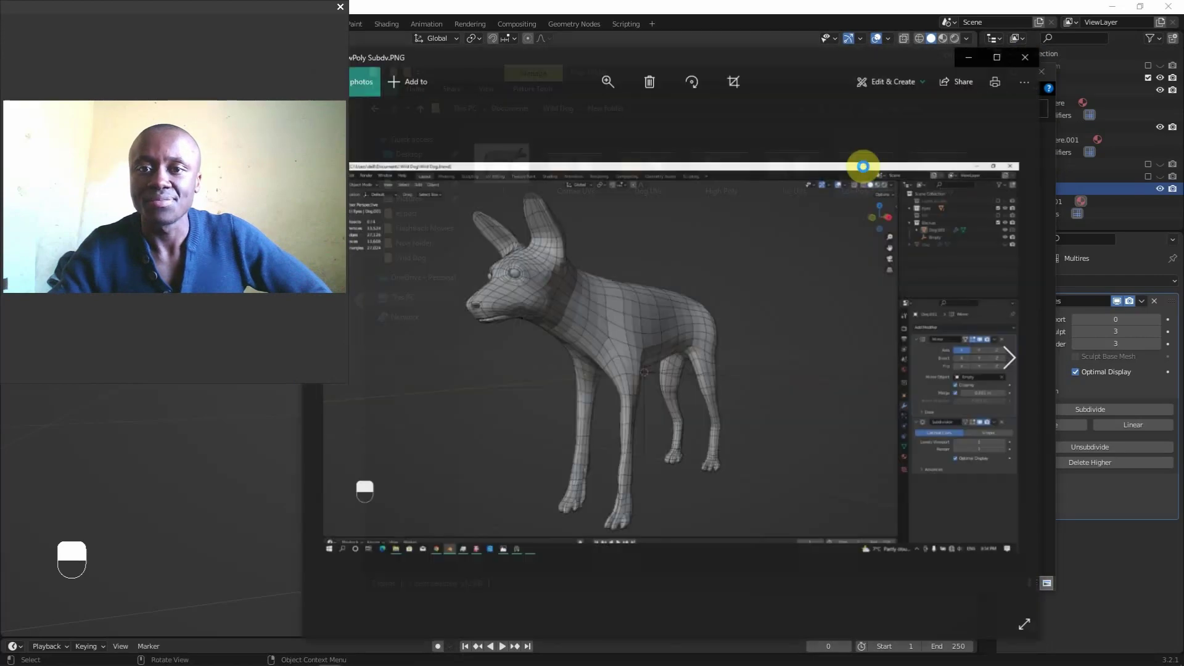
{"action": "scroll", "coordinate": [595, 349], "scroll_direction": "up", "scroll_amount": 2}
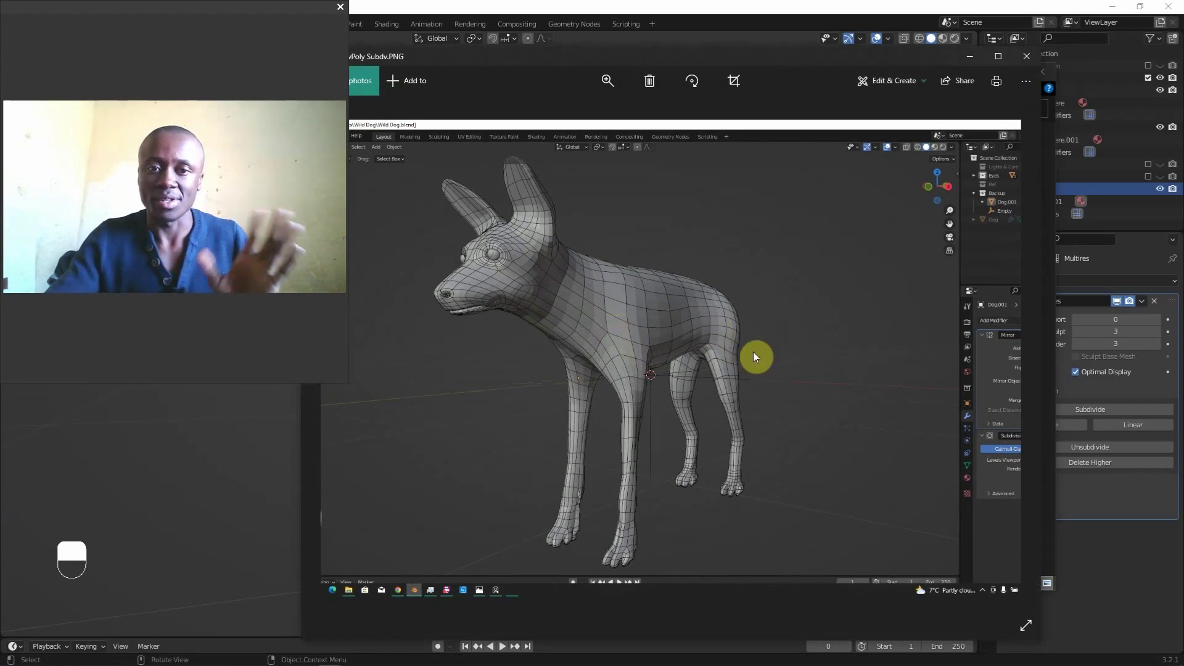
{"action": "left_click", "coordinate": [1026, 57]}
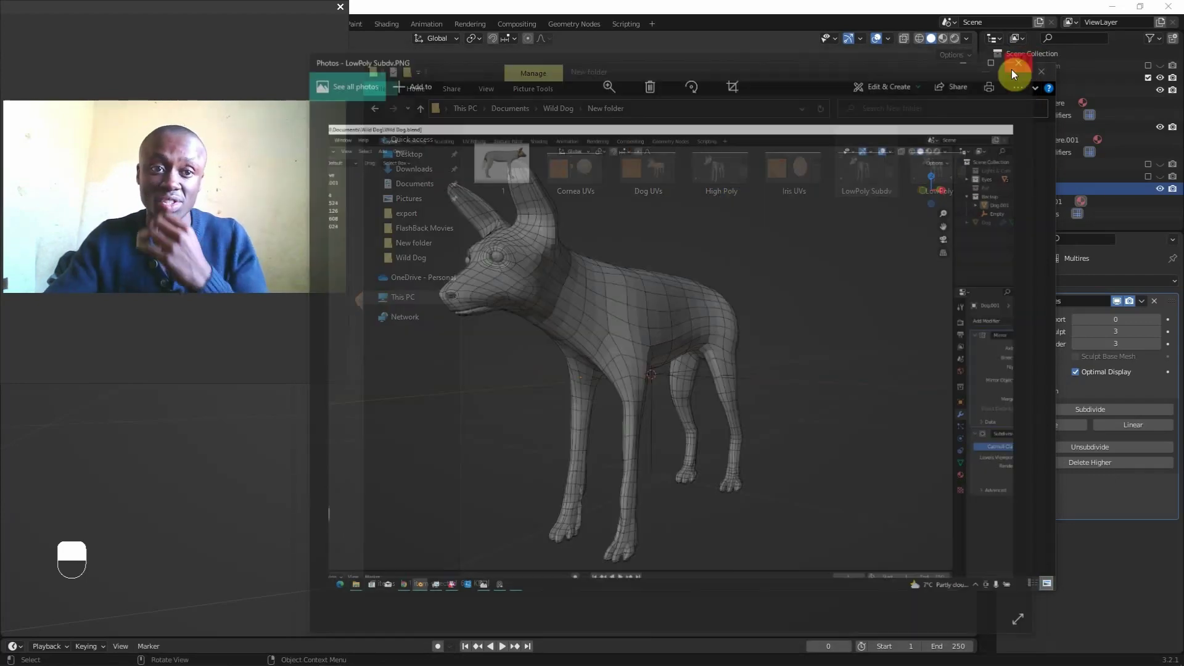
Return to Blender and set the dog's Multires viewport level to 1.
{"action": "left_click", "coordinate": [787, 8]}
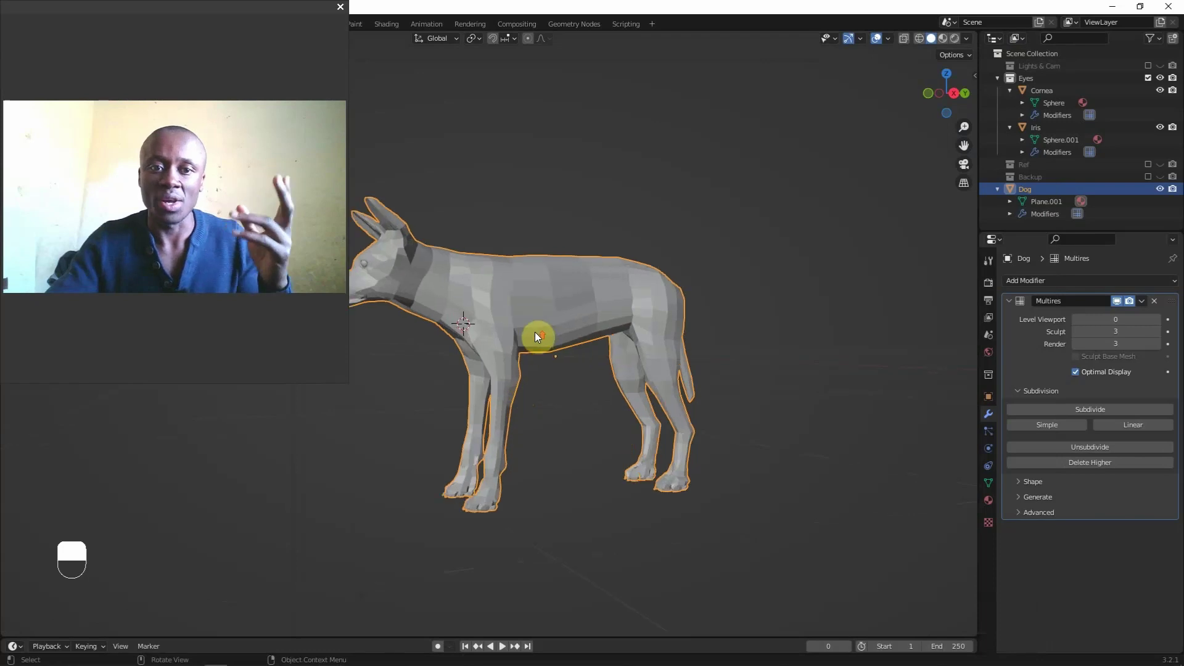
{"action": "middle_click_drag", "start_coordinate": [552, 325], "coordinate": [645, 274]}
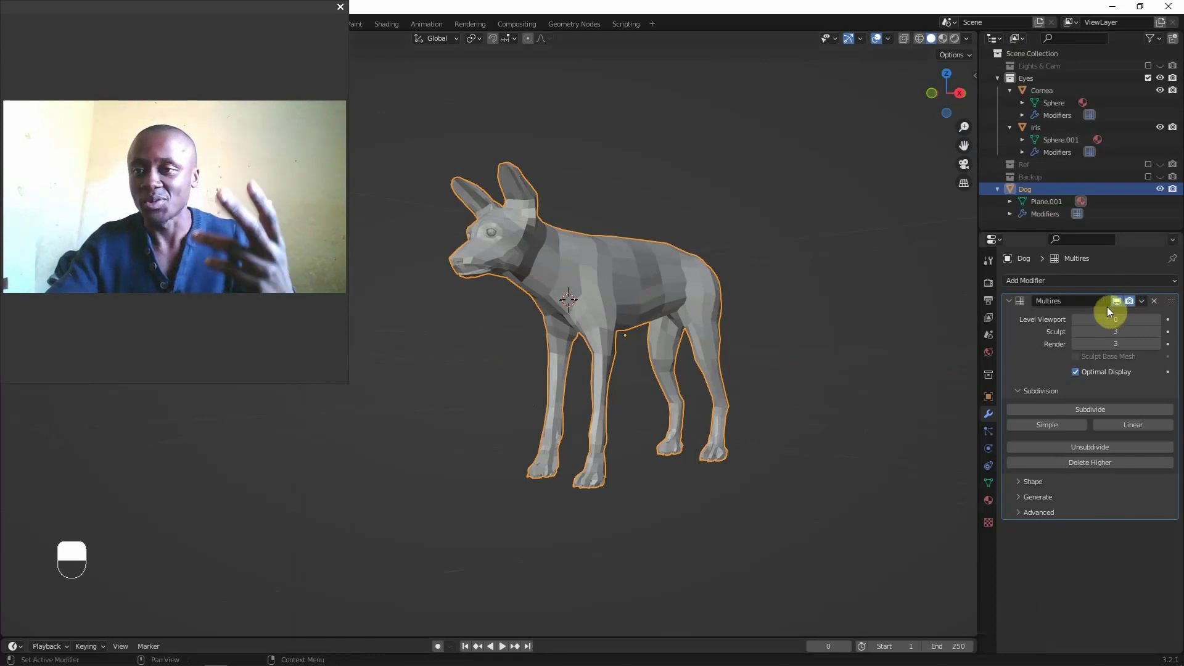
{"action": "left_click", "coordinate": [1157, 320]}
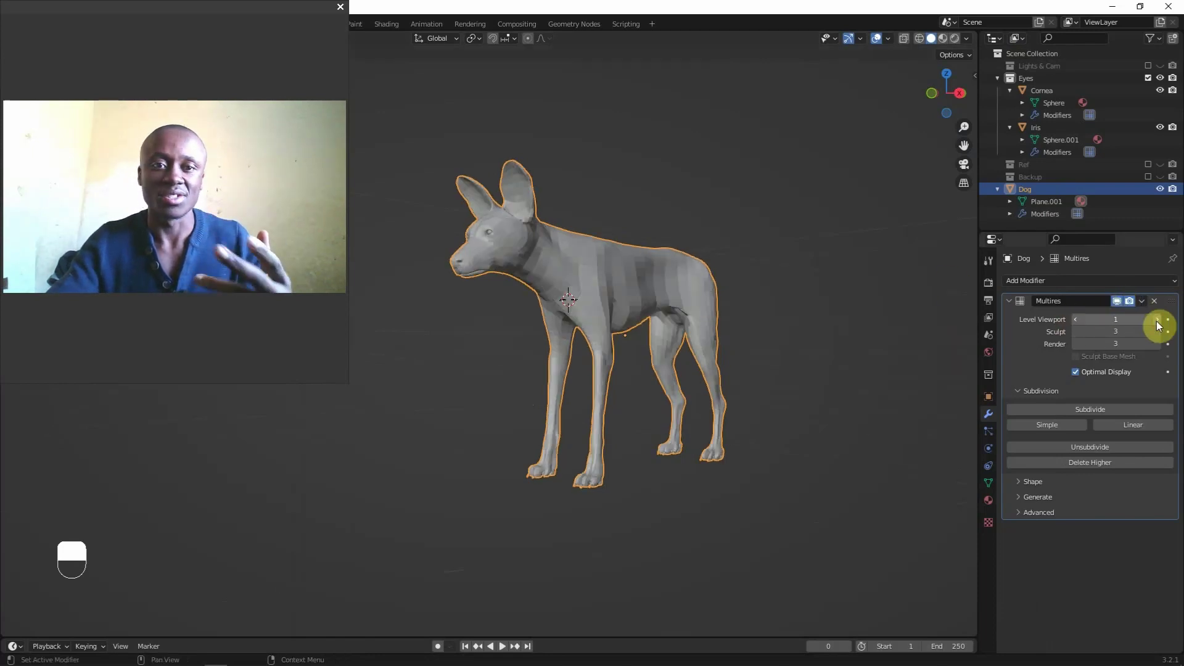
Examine the dog's surface from both sides and up close at the first Multires subdivision level.
{"action": "scroll", "coordinate": [716, 290], "scroll_direction": "up", "scroll_amount": 6}
{"action": "middle_click_drag", "start_coordinate": [679, 298], "coordinate": [775, 205]}
{"action": "scroll", "coordinate": [767, 267], "scroll_direction": "down", "scroll_amount": 3}
{"action": "scroll", "coordinate": [899, 219], "scroll_direction": "up", "scroll_amount": 5}
{"action": "scroll", "coordinate": [723, 264], "scroll_direction": "down", "scroll_amount": 4}
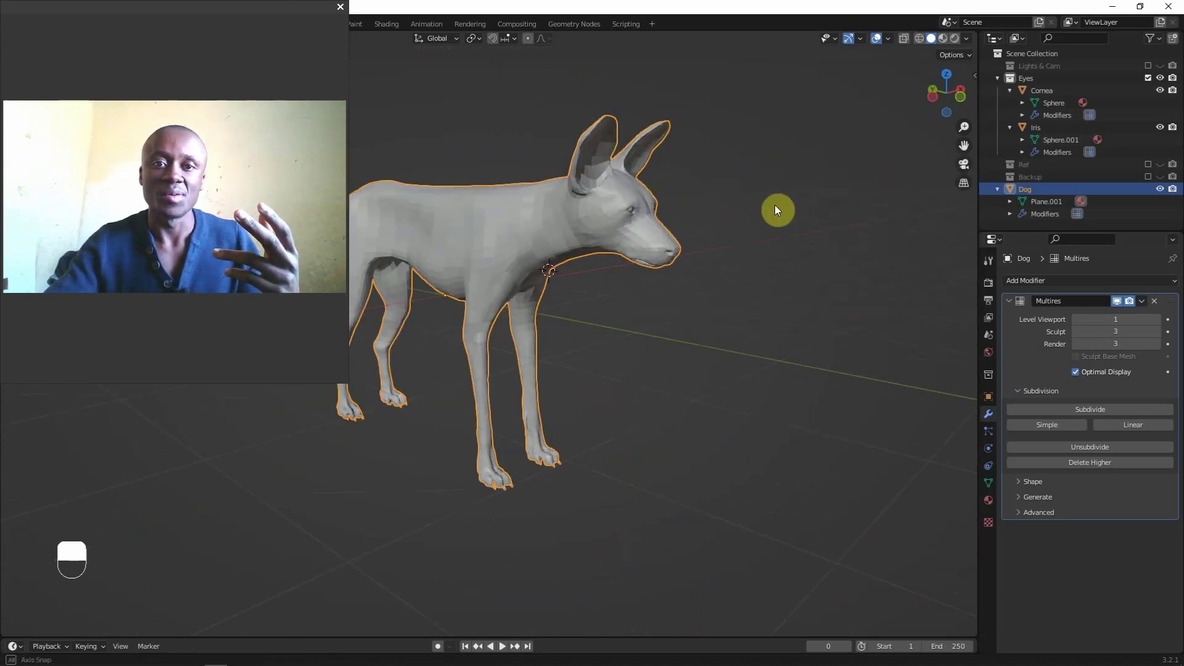
{"action": "scroll", "coordinate": [568, 235], "scroll_direction": "up", "scroll_amount": 4}
{"action": "scroll", "coordinate": [569, 235], "scroll_direction": "down", "scroll_amount": 3}
{"action": "middle_click_drag", "start_coordinate": [569, 235], "coordinate": [531, 230]}
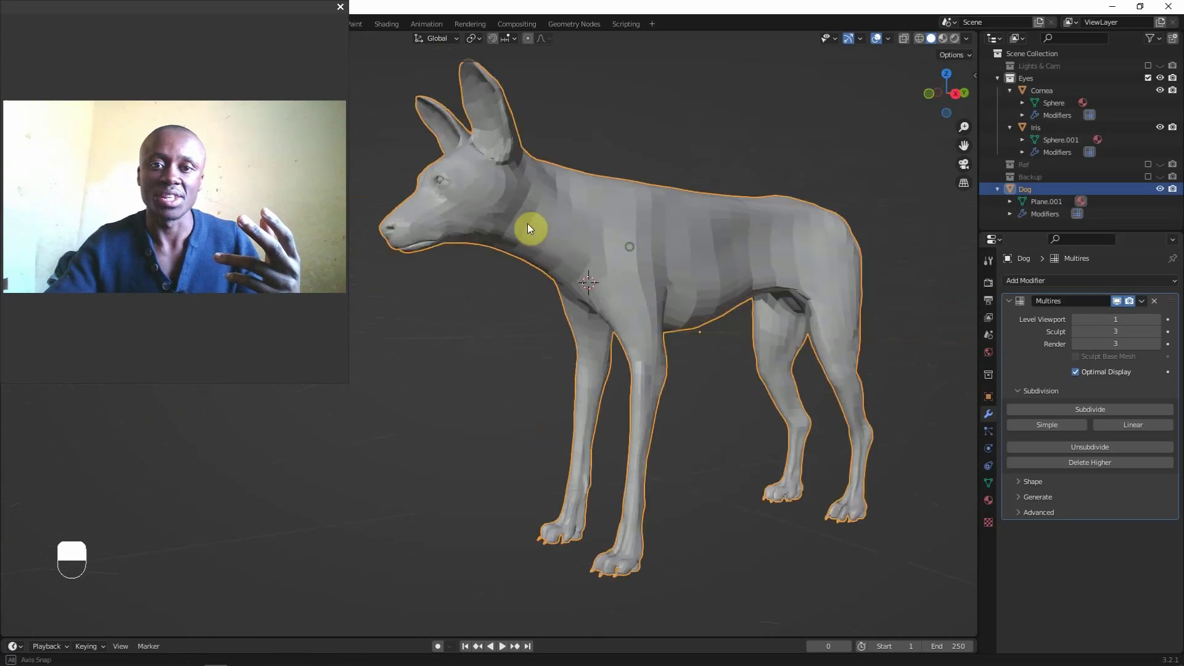
Compare the dog's mesh at Multires viewport levels 0 and 1, ending on level 1.
{"action": "scroll", "coordinate": [500, 215], "scroll_direction": "up", "scroll_amount": 3}
{"action": "scroll", "coordinate": [615, 372], "scroll_direction": "up", "scroll_amount": 1}
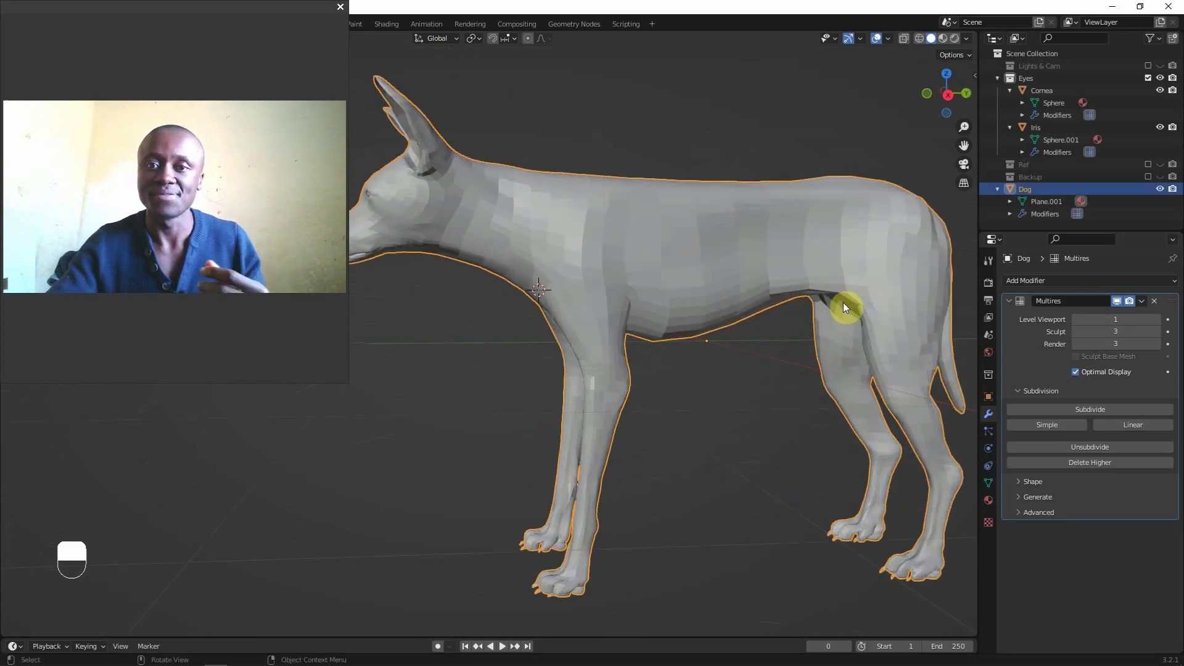
{"action": "left_click_drag", "start_coordinate": [1115, 319], "coordinate": [675, 294]}
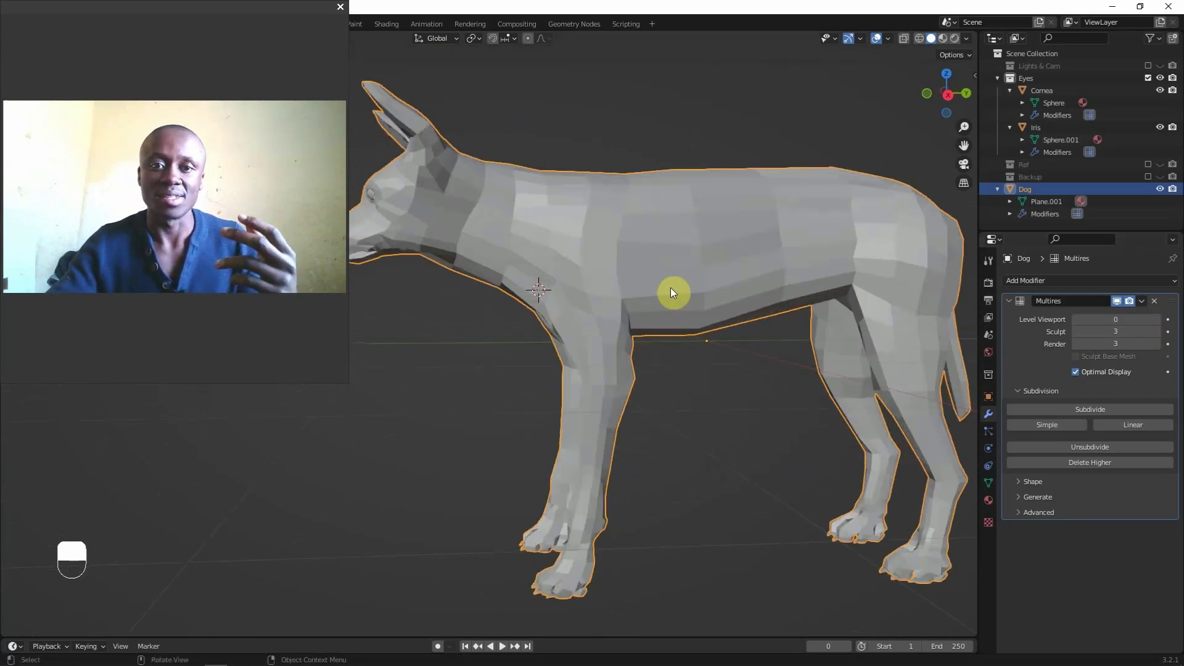
{"action": "left_click", "coordinate": [1157, 320]}
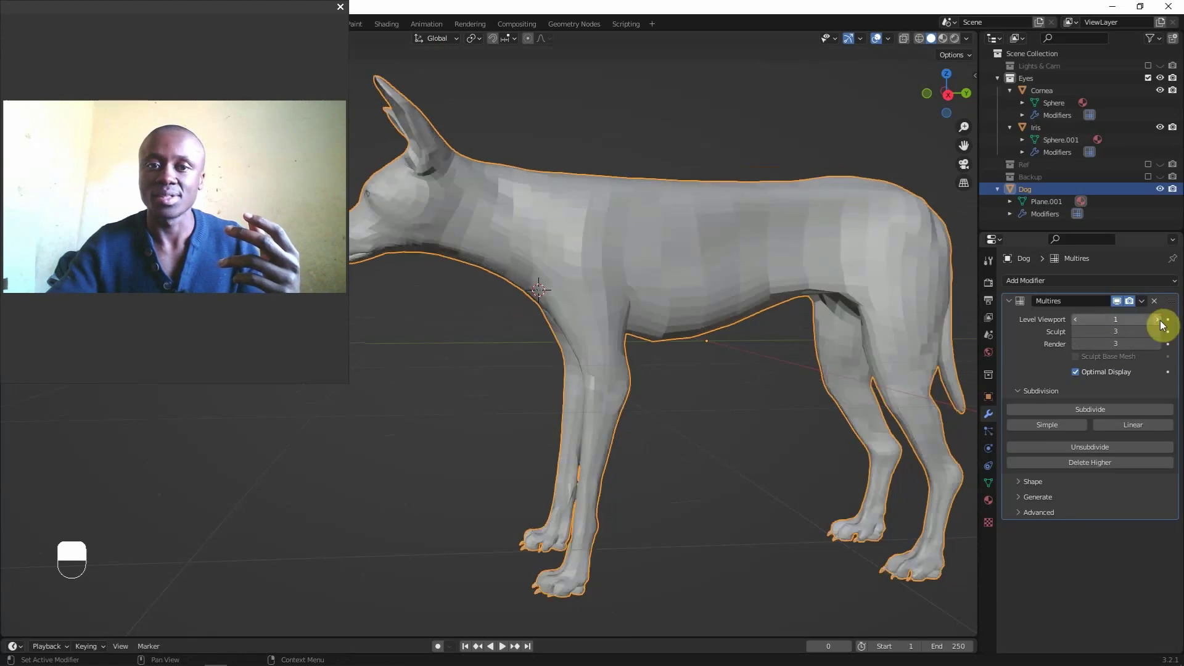
Raise the dog's Multires viewport level to 2 and on to 3, and inspect the sculpted surface from the side and front.
{"action": "key", "text": "ctrl+2"}
{"action": "middle_click_drag", "start_coordinate": [648, 272], "coordinate": [790, 270]}
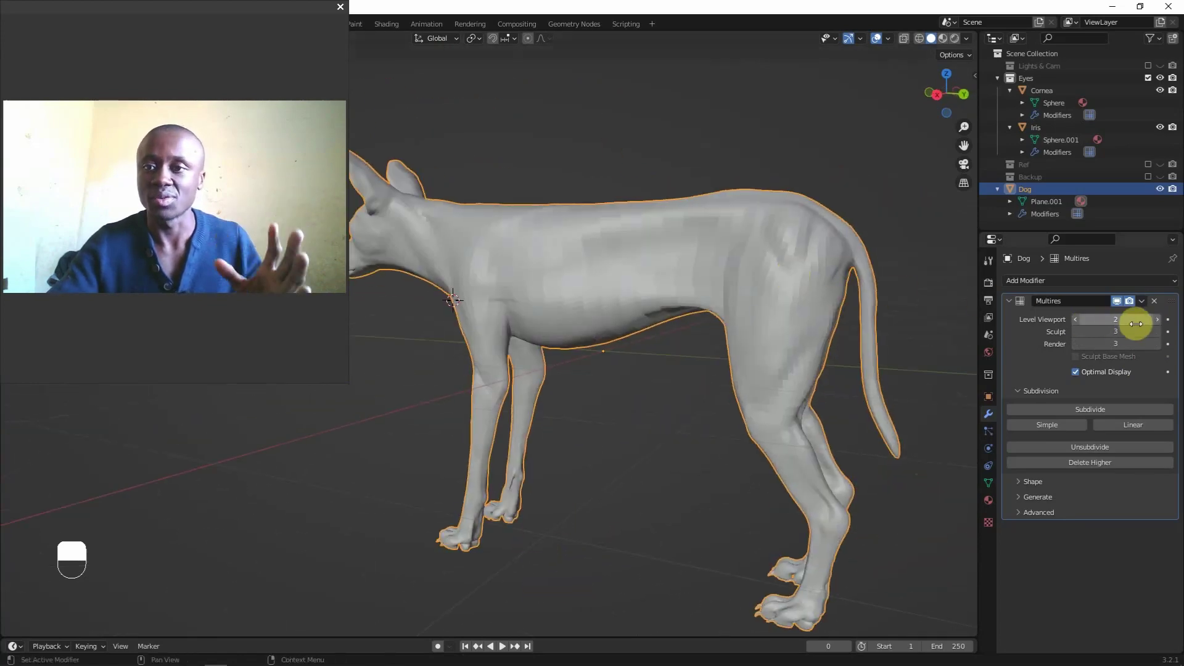
{"action": "left_click", "coordinate": [1159, 321]}
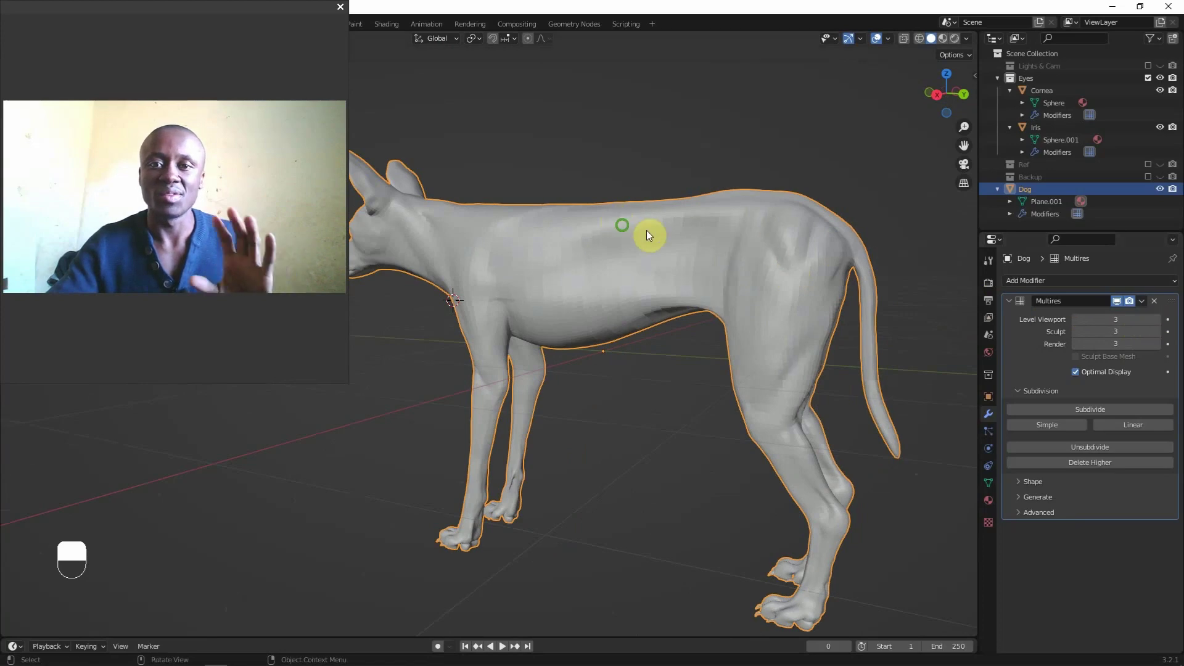
{"action": "middle_click_drag", "start_coordinate": [647, 232], "coordinate": [760, 238]}
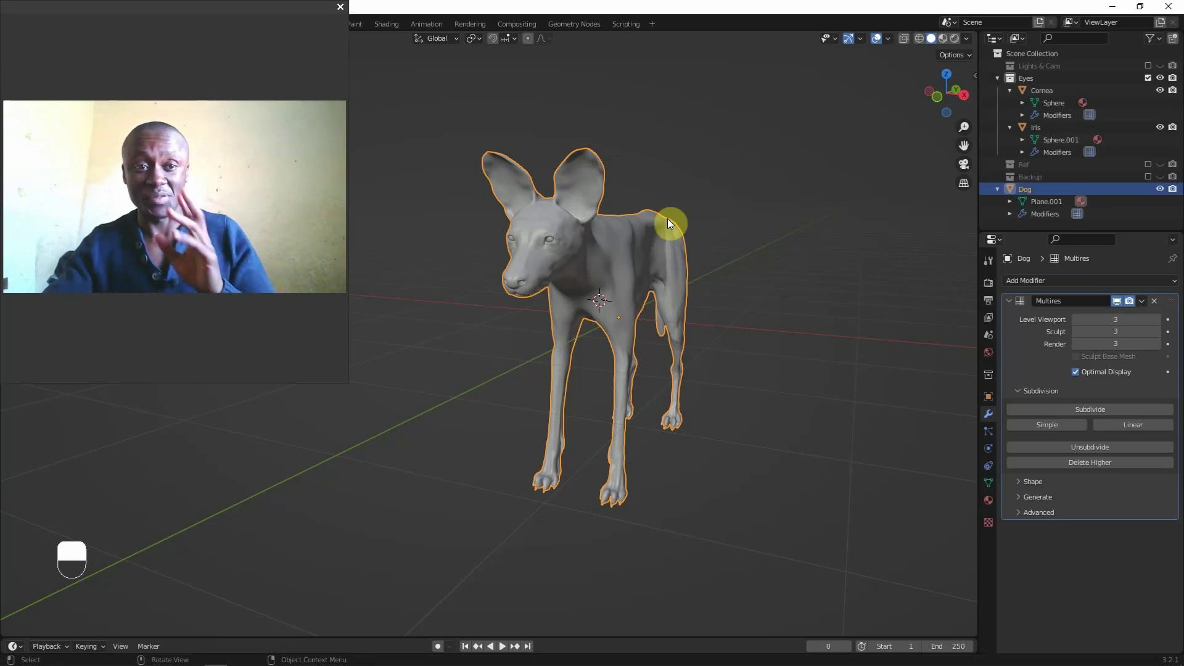
{"action": "middle_click_drag", "start_coordinate": [659, 272], "coordinate": [639, 264]}
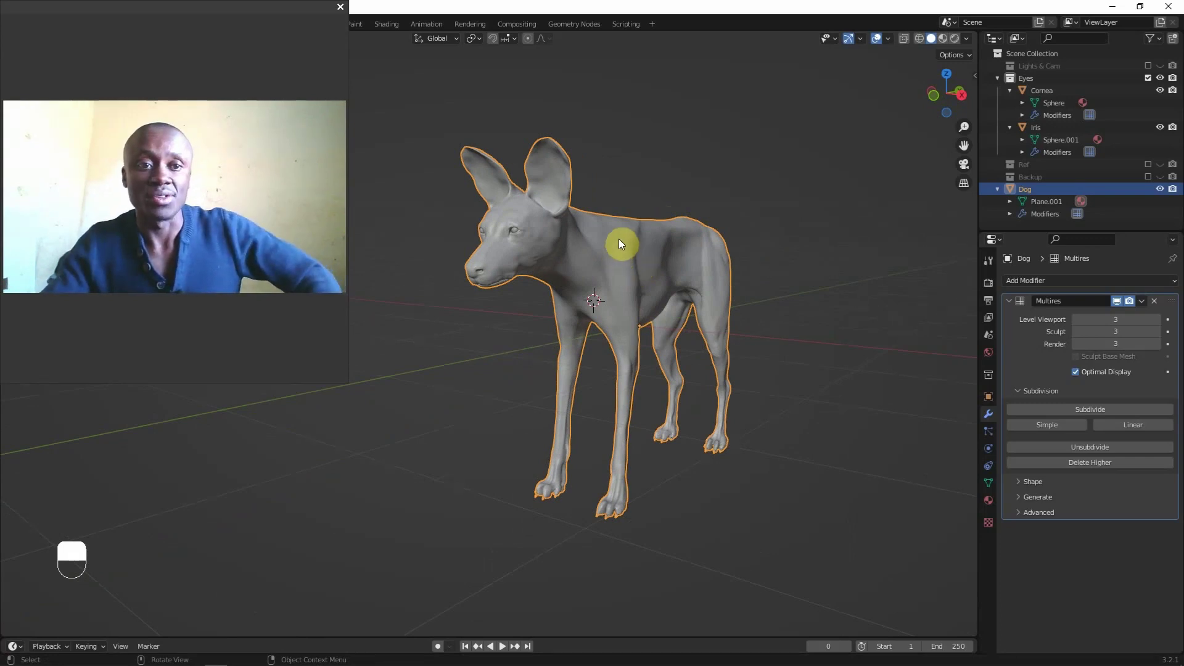
{"action": "middle_click_drag", "start_coordinate": [582, 276], "coordinate": [516, 317]}
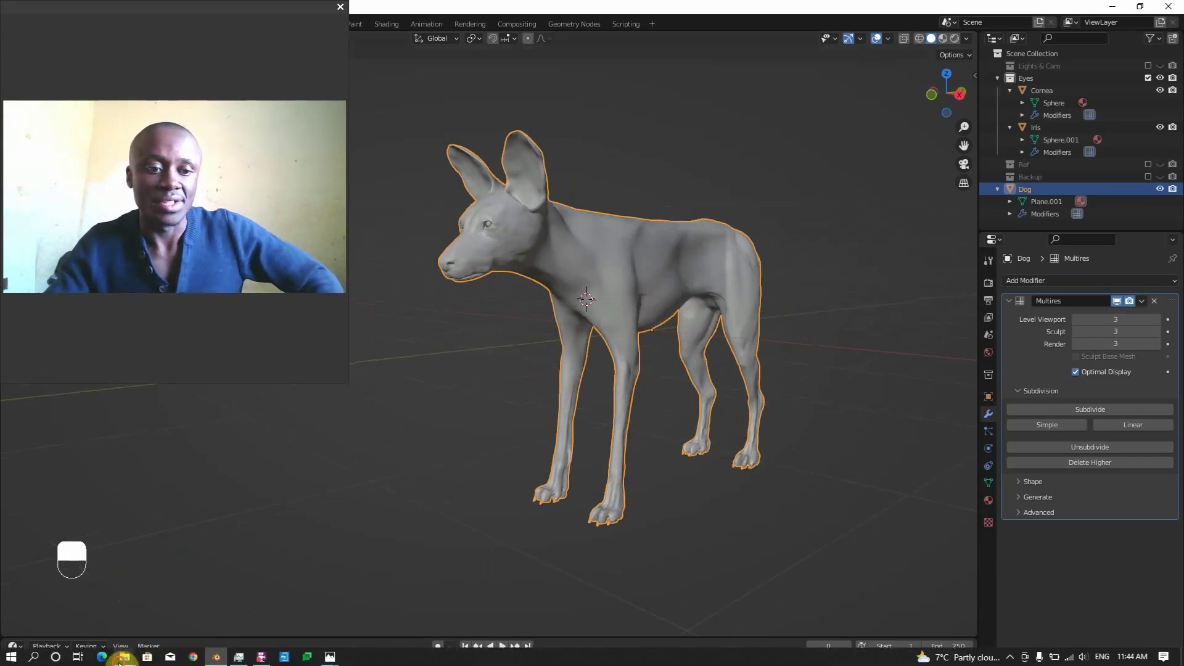
Switch to the Wild Dog folder, open the WBL-South-Luangwa African wild dog photo, examine the fur on head and neck, and close it.
{"action": "left_click", "coordinate": [112, 603]}
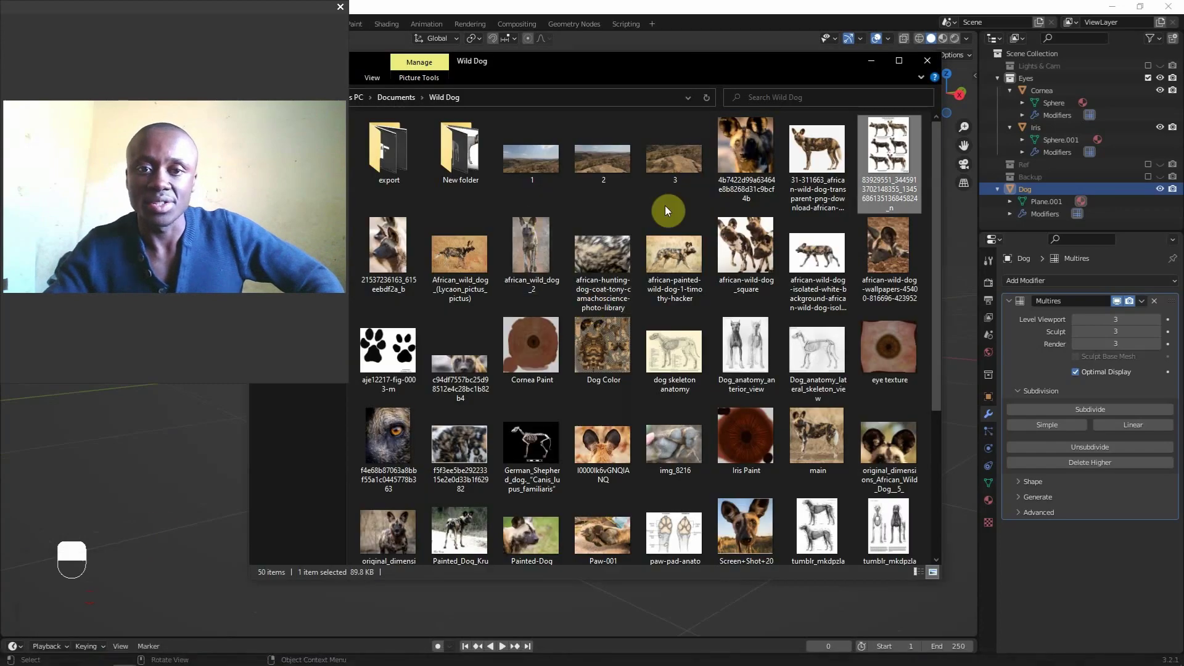
{"action": "scroll", "coordinate": [796, 431], "scroll_direction": "down", "scroll_amount": 3}
{"action": "left_click", "coordinate": [808, 271]}
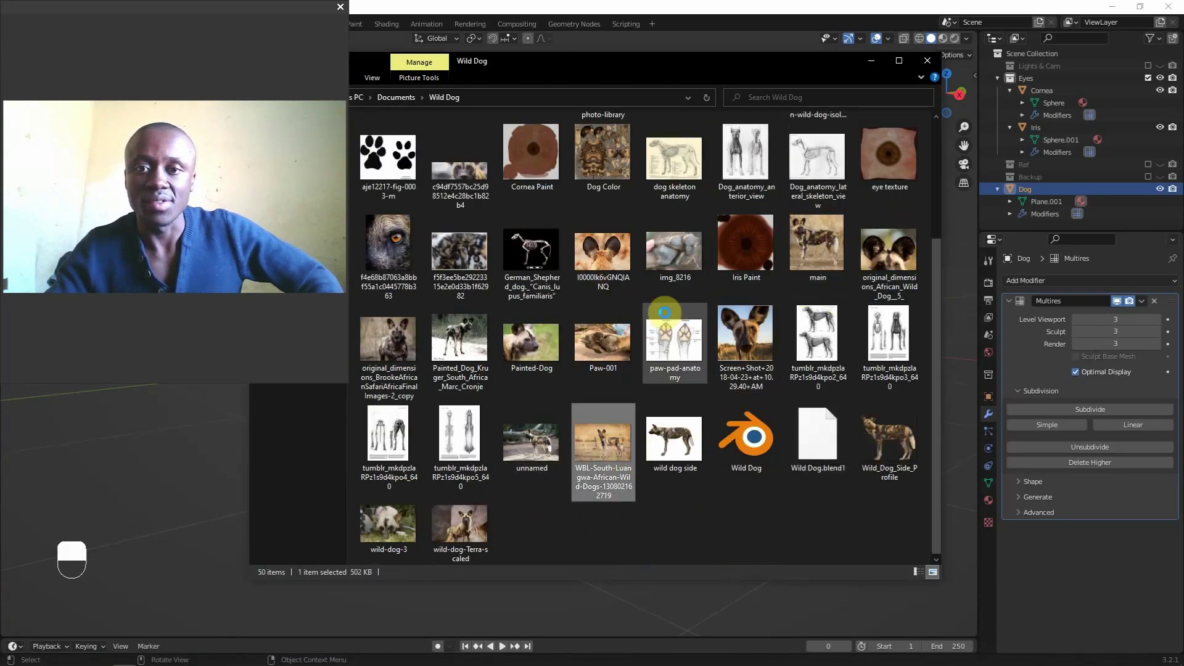
{"action": "left_click", "coordinate": [589, 357]}
{"action": "scroll", "coordinate": [758, 387], "scroll_direction": "up", "scroll_amount": 6}
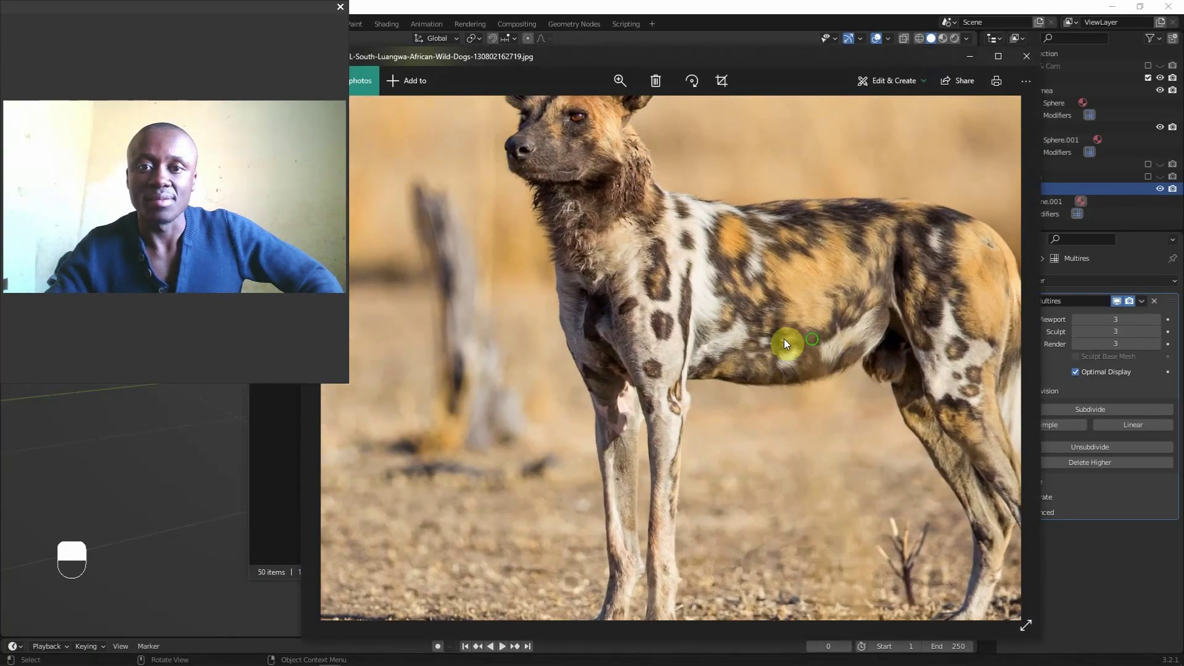
{"action": "scroll", "coordinate": [777, 260], "scroll_direction": "up", "scroll_amount": 10}
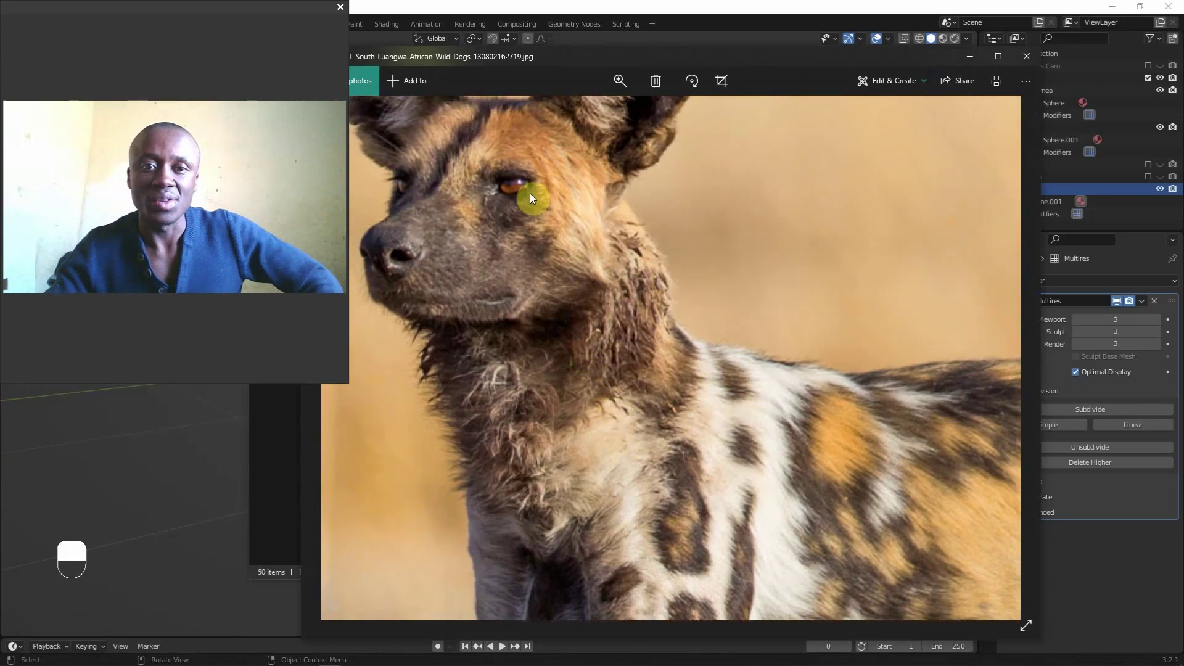
{"action": "scroll", "coordinate": [524, 175], "scroll_direction": "up", "scroll_amount": 2}
{"action": "scroll", "coordinate": [575, 274], "scroll_direction": "down", "scroll_amount": 8}
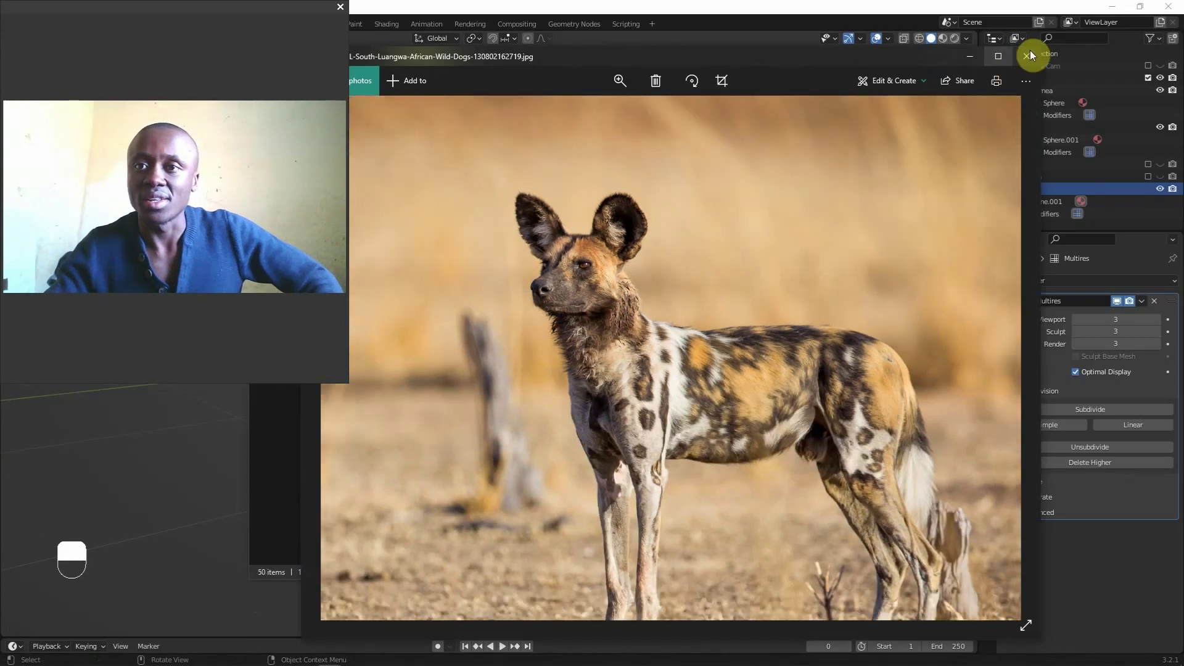
{"action": "left_click", "coordinate": [1026, 56]}
Open the 31-311663 African wild dog image and examine the coat pattern and fur on the torso and legs.
{"action": "scroll", "coordinate": [468, 284], "scroll_direction": "up", "scroll_amount": 3}
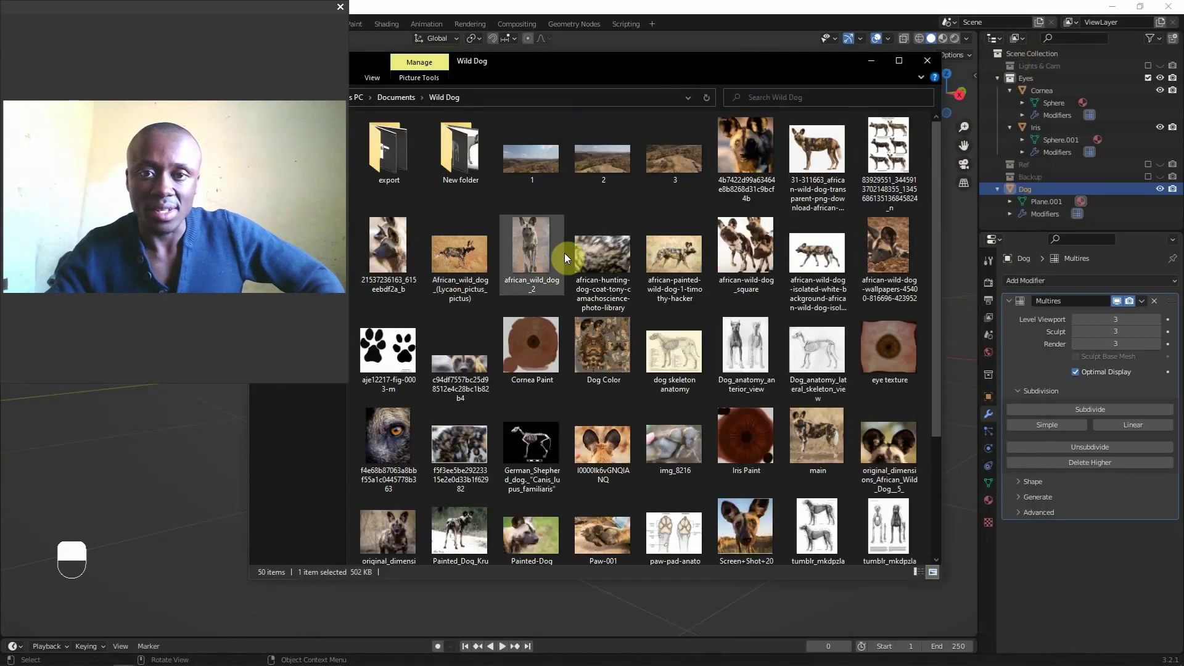
{"action": "left_click", "coordinate": [813, 186]}
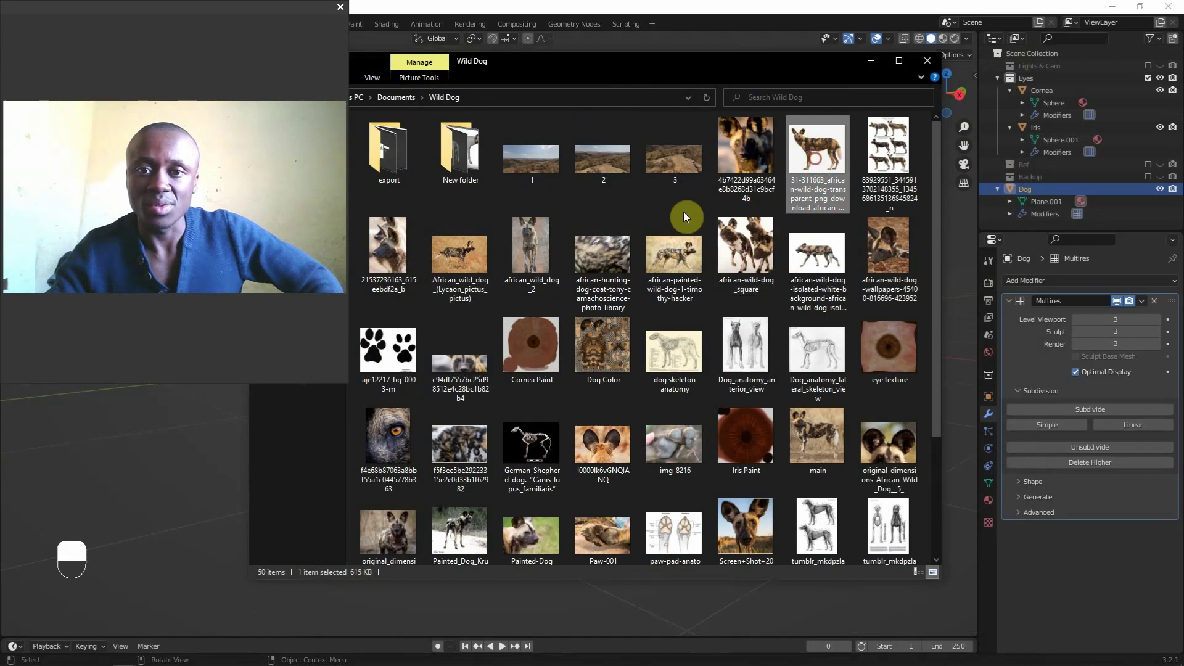
{"action": "key", "text": "Return"}
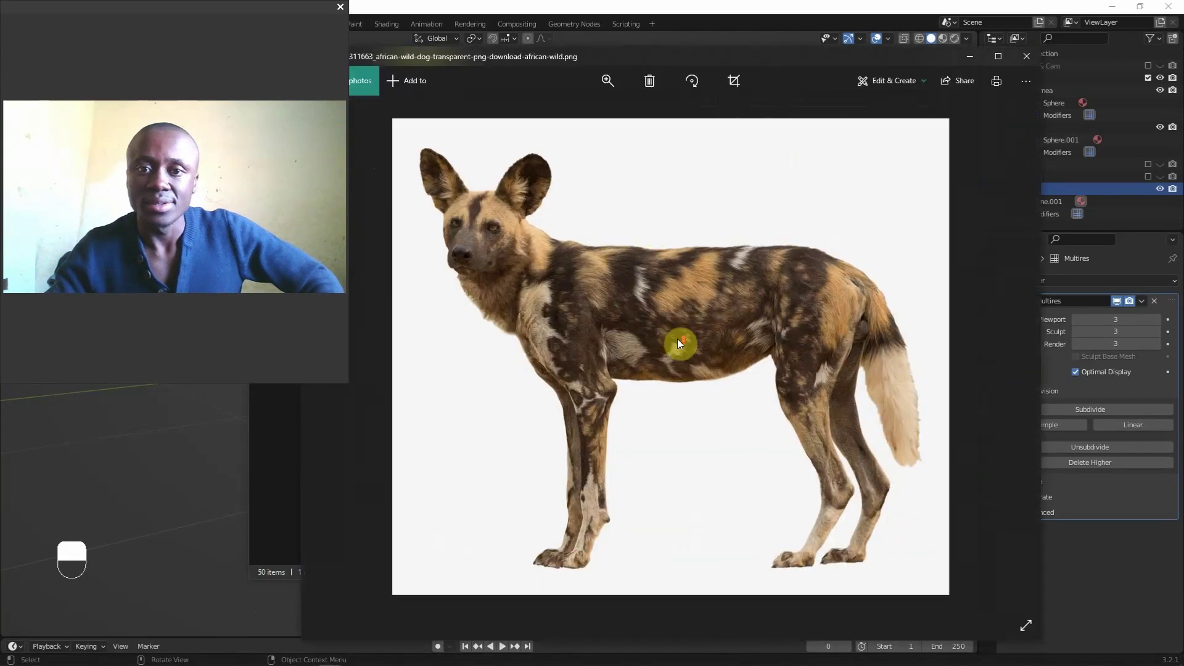
{"action": "scroll", "coordinate": [677, 338], "scroll_direction": "up", "scroll_amount": 8}
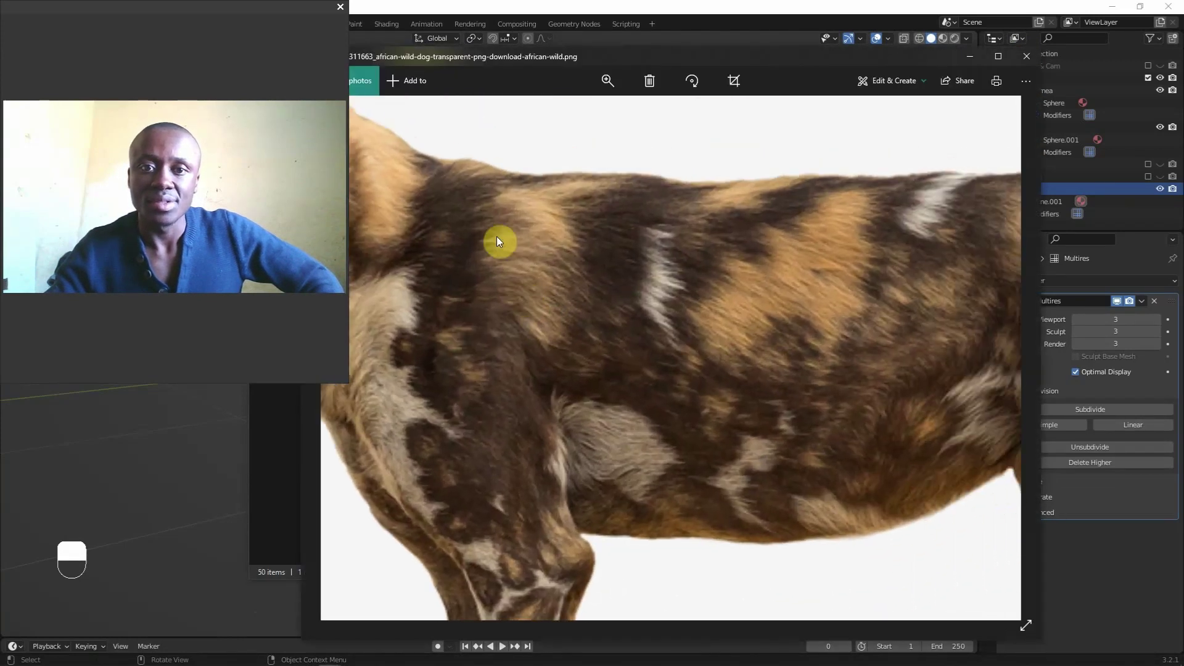
{"action": "left_click_drag", "start_coordinate": [497, 241], "coordinate": [775, 291]}
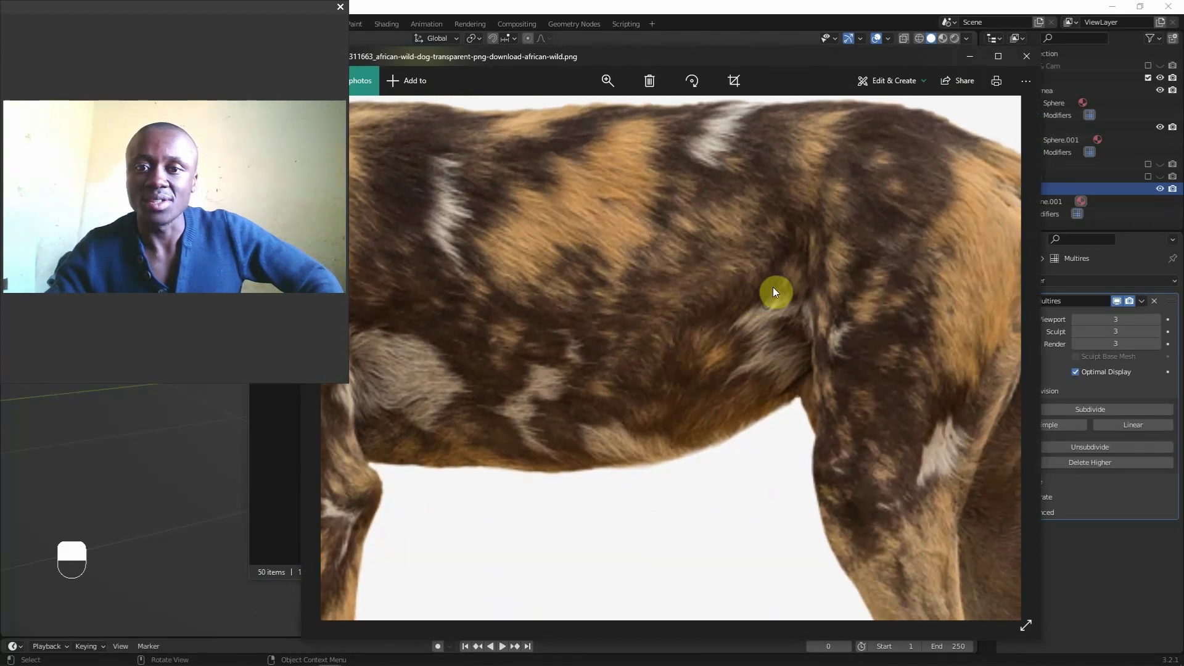
{"action": "scroll", "coordinate": [774, 291], "scroll_direction": "down", "scroll_amount": 5}
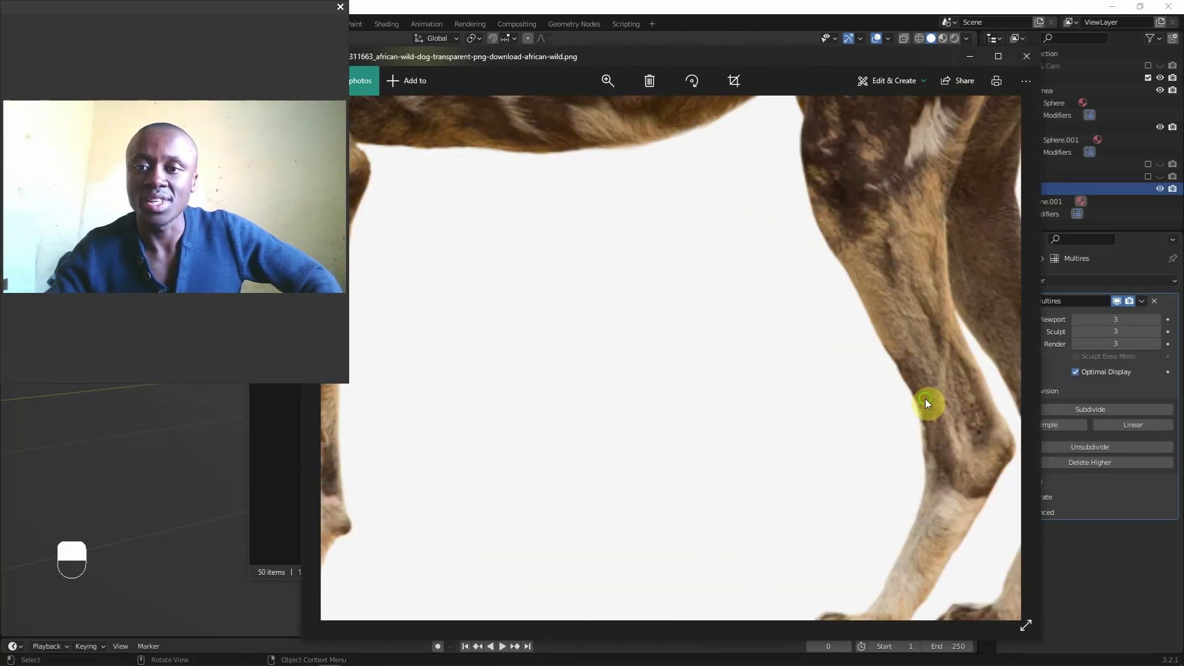
{"action": "scroll", "coordinate": [925, 402], "scroll_direction": "down", "scroll_amount": 3}
{"action": "left_click_drag", "start_coordinate": [814, 550], "coordinate": [899, 537]}
{"action": "scroll", "coordinate": [779, 486], "scroll_direction": "up", "scroll_amount": 3}
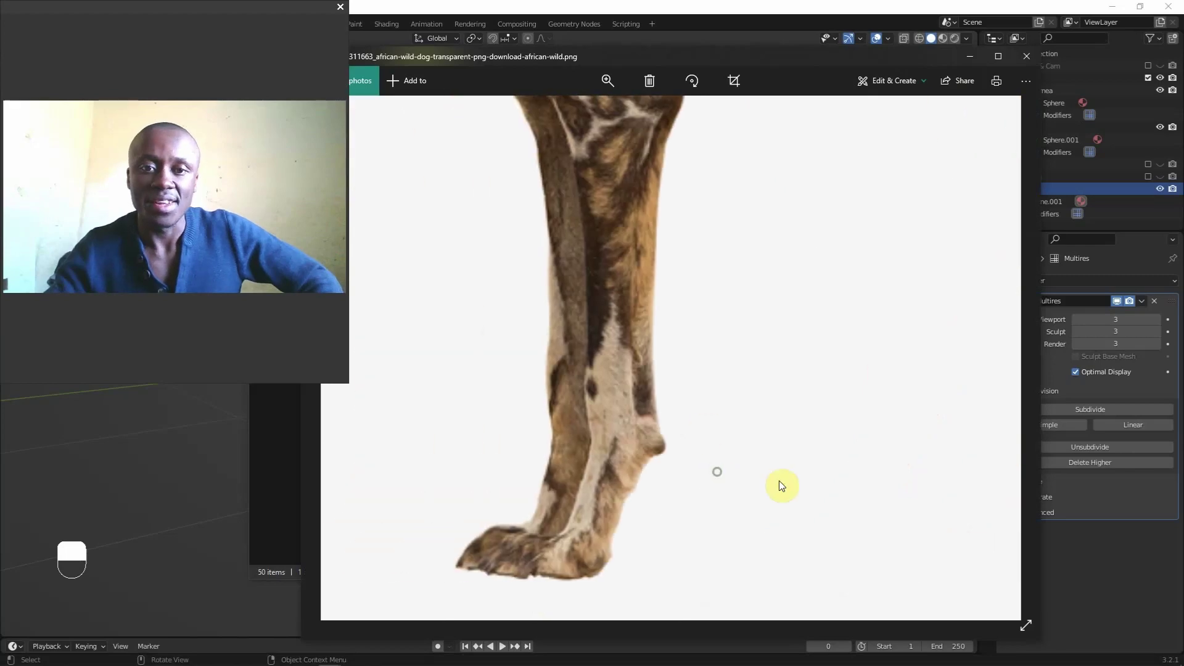
{"action": "scroll", "coordinate": [683, 307], "scroll_direction": "up", "scroll_amount": 2}
{"action": "left_click_drag", "start_coordinate": [682, 307], "coordinate": [689, 468]}
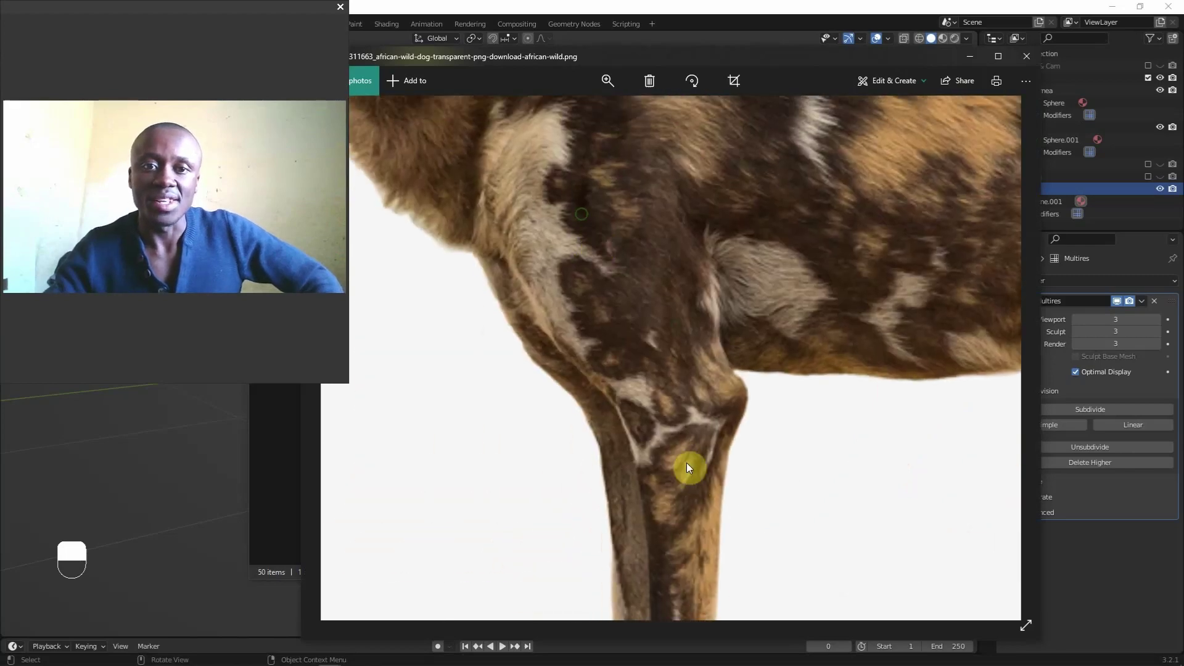
Examine the fur on the dog's face, neck and ears in the reference image and close it.
{"action": "scroll", "coordinate": [686, 463], "scroll_direction": "down", "scroll_amount": 3}
{"action": "scroll", "coordinate": [583, 286], "scroll_direction": "up", "scroll_amount": 3}
{"action": "left_click_drag", "start_coordinate": [450, 163], "coordinate": [486, 265]}
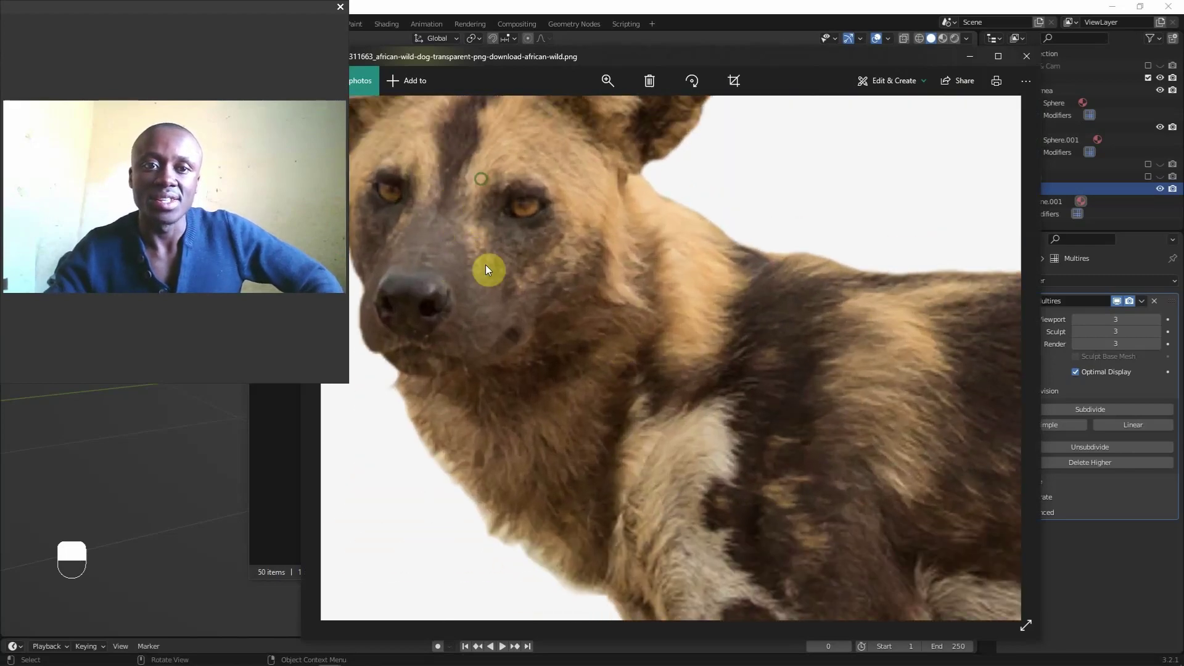
{"action": "left_click_drag", "start_coordinate": [624, 154], "coordinate": [648, 212]}
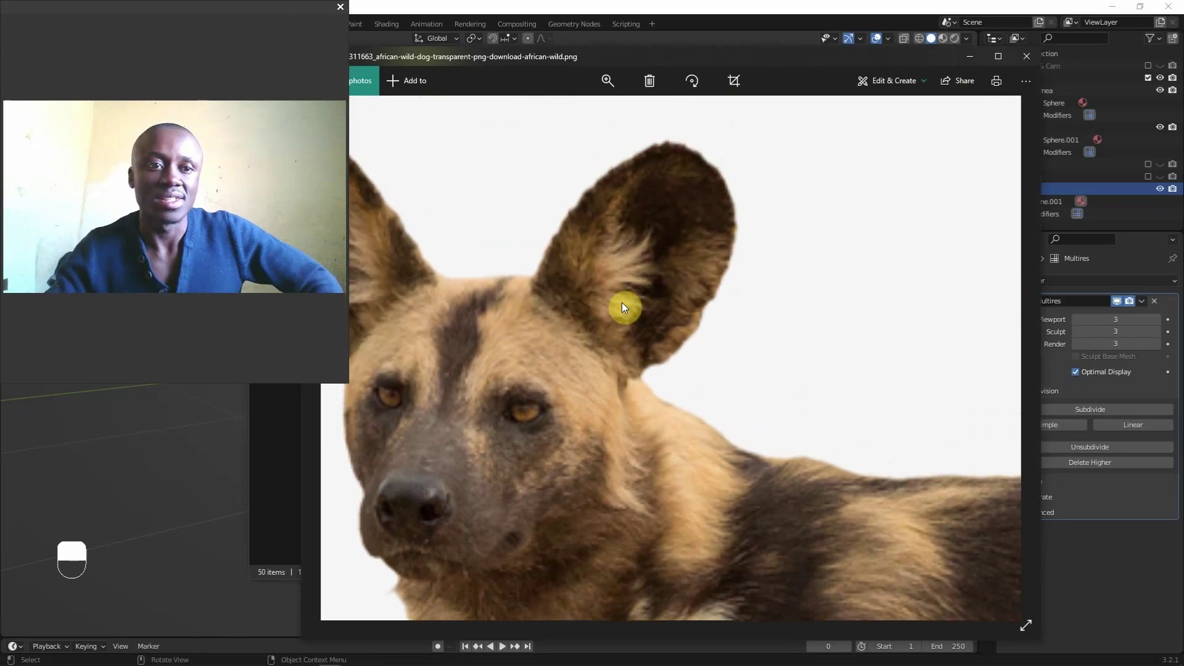
{"action": "scroll", "coordinate": [542, 361], "scroll_direction": "down", "scroll_amount": 2}
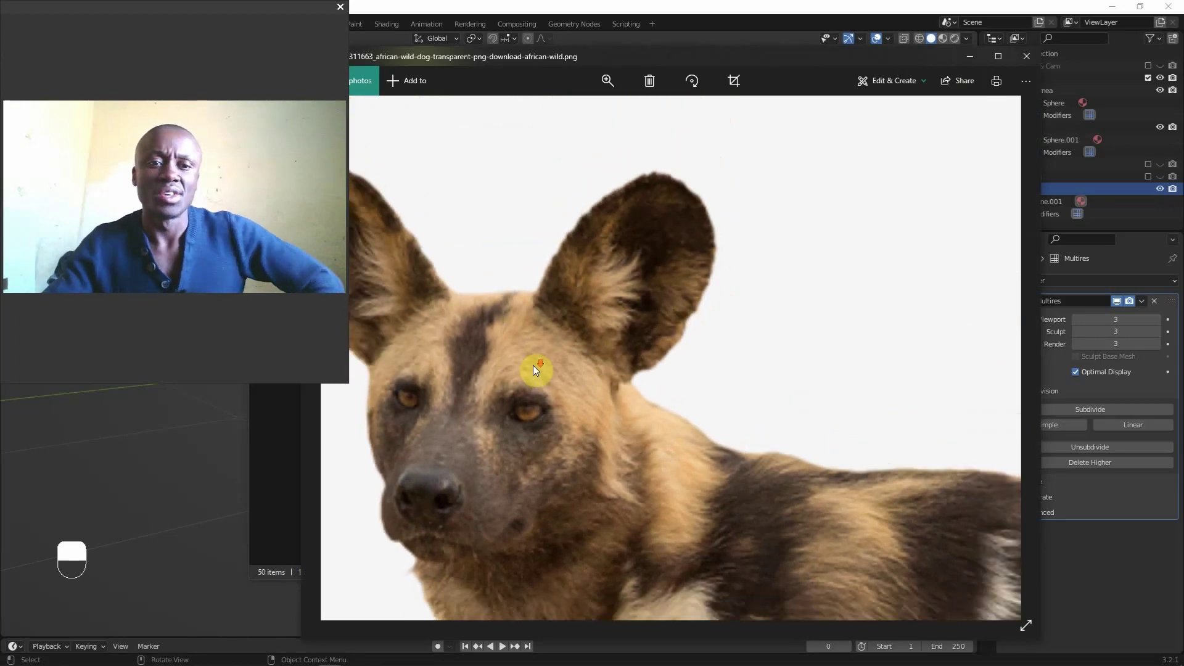
{"action": "left_click_drag", "start_coordinate": [607, 435], "coordinate": [589, 368]}
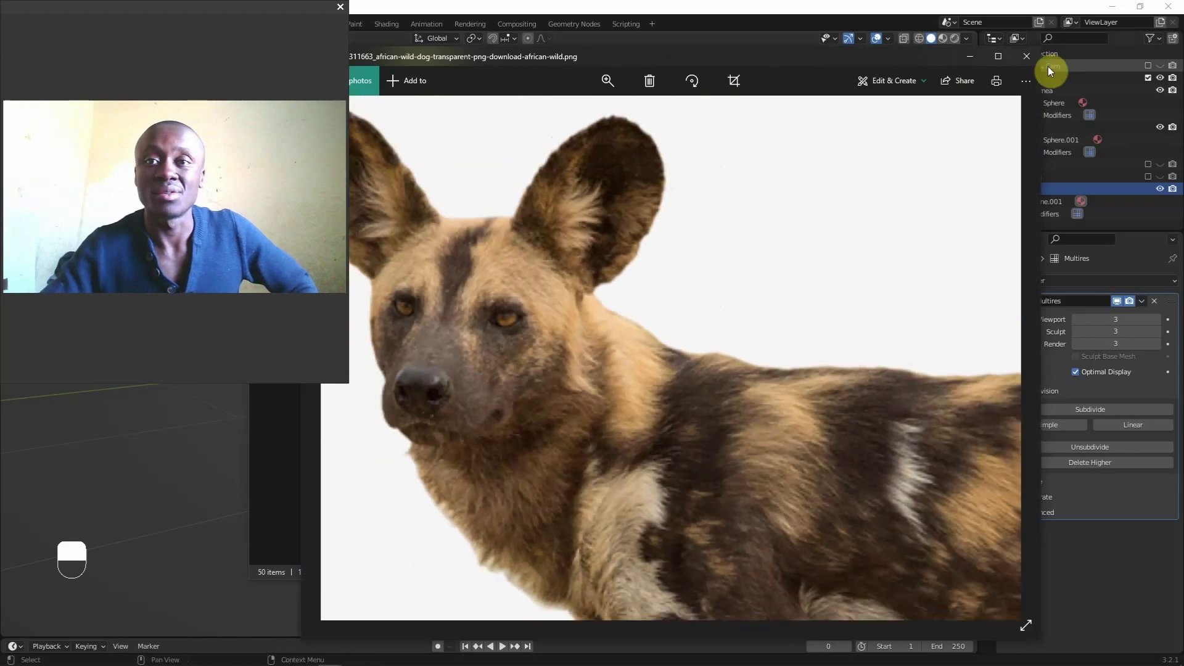
{"action": "left_click", "coordinate": [1020, 58]}
{"action": "left_click", "coordinate": [1020, 58]}
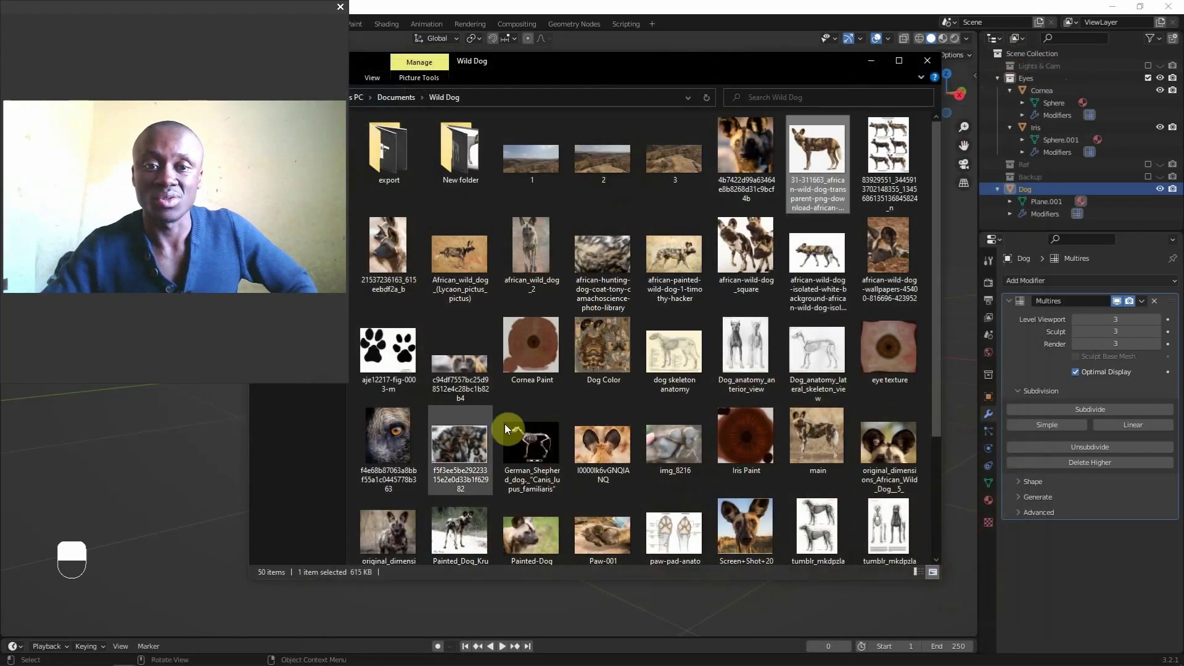
Open the wild dog eye close-up photo, examine the direction and length of the hairs around the eye, and close it.
{"action": "left_click", "coordinate": [406, 433]}
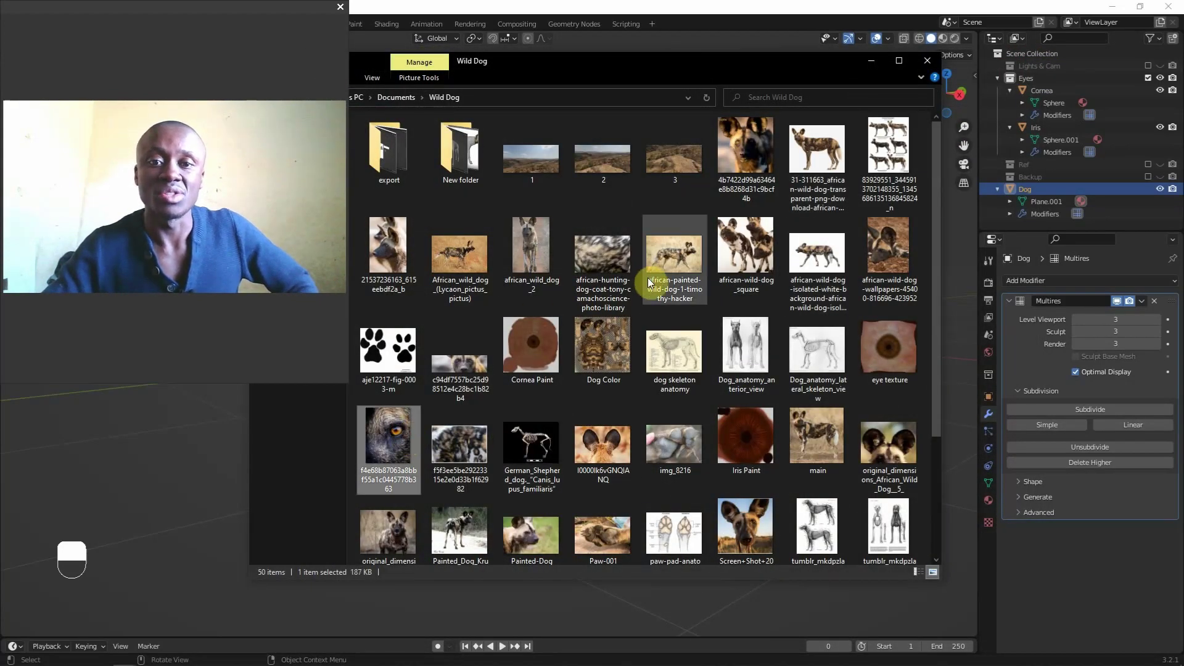
{"action": "key", "text": "Return"}
{"action": "scroll", "coordinate": [616, 434], "scroll_direction": "up", "scroll_amount": 4}
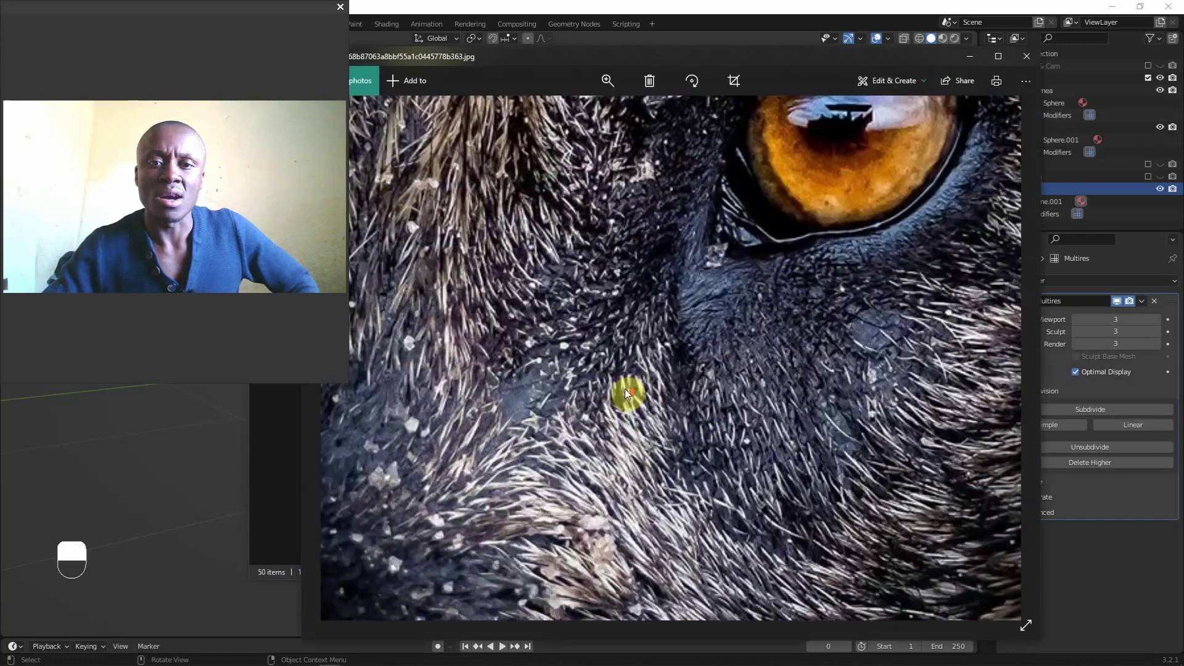
{"action": "scroll", "coordinate": [624, 389], "scroll_direction": "up", "scroll_amount": 5}
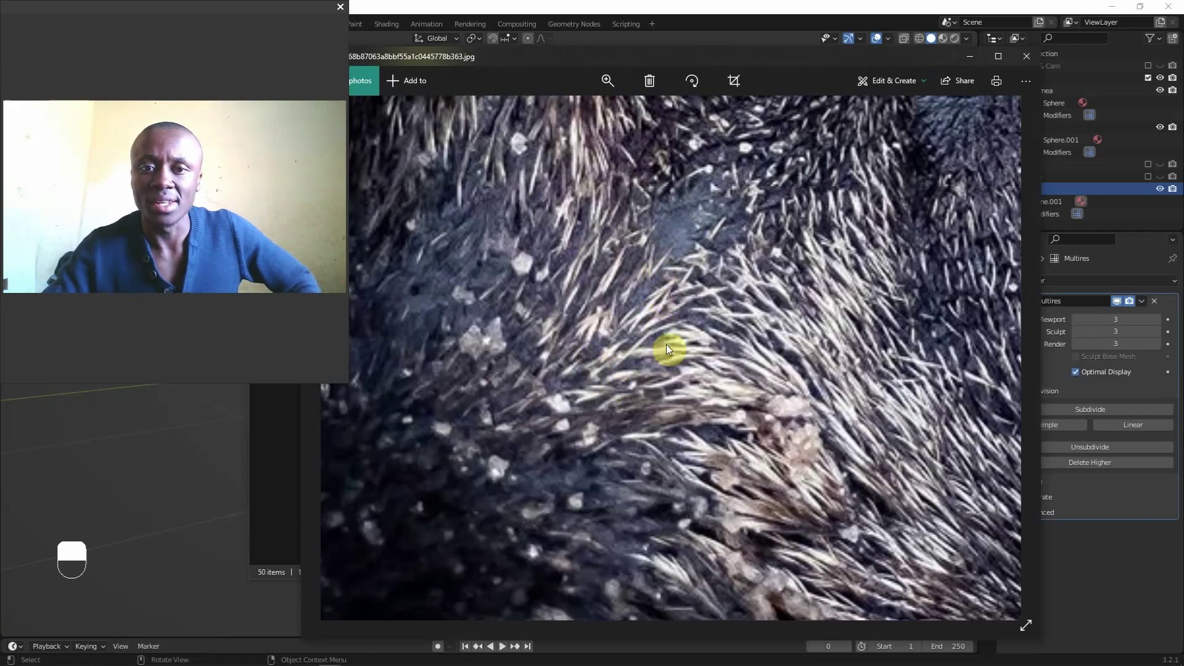
{"action": "left_click_drag", "start_coordinate": [768, 276], "coordinate": [678, 309]}
{"action": "mouse_move", "coordinate": [805, 299]}
{"action": "left_mouse_down"}
{"action": "mouse_move", "coordinate": [698, 312]}
{"action": "mouse_move", "coordinate": [817, 367]}
{"action": "mouse_move", "coordinate": [821, 296]}
{"action": "left_mouse_up"}
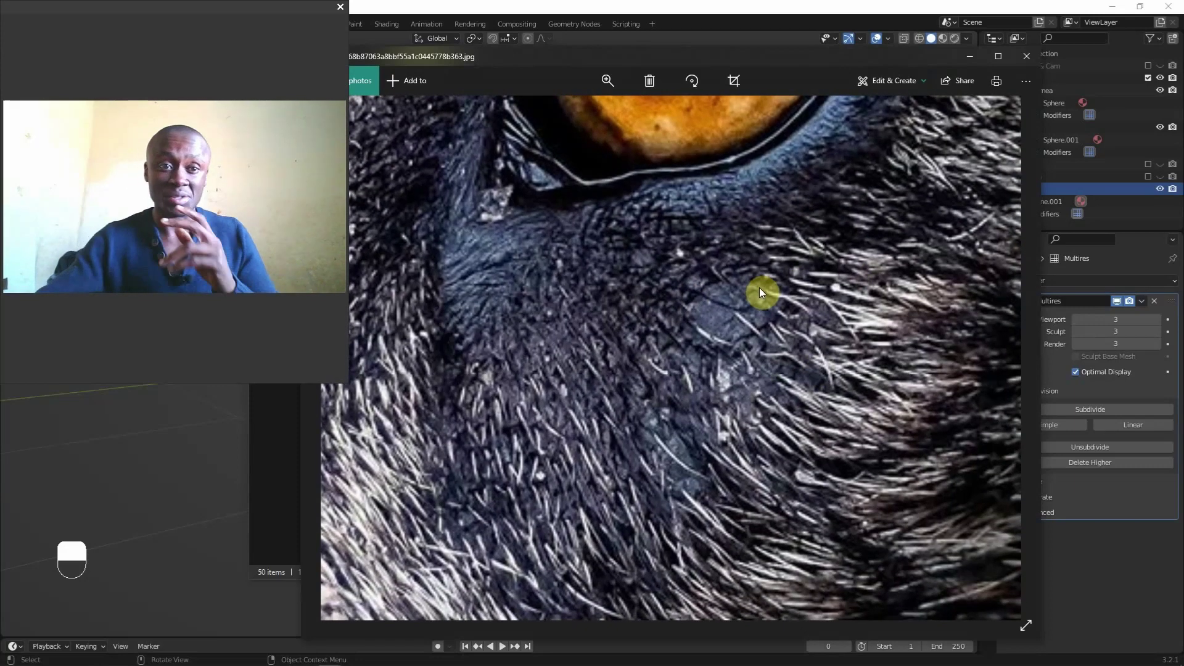
{"action": "left_click_drag", "start_coordinate": [784, 310], "coordinate": [767, 250]}
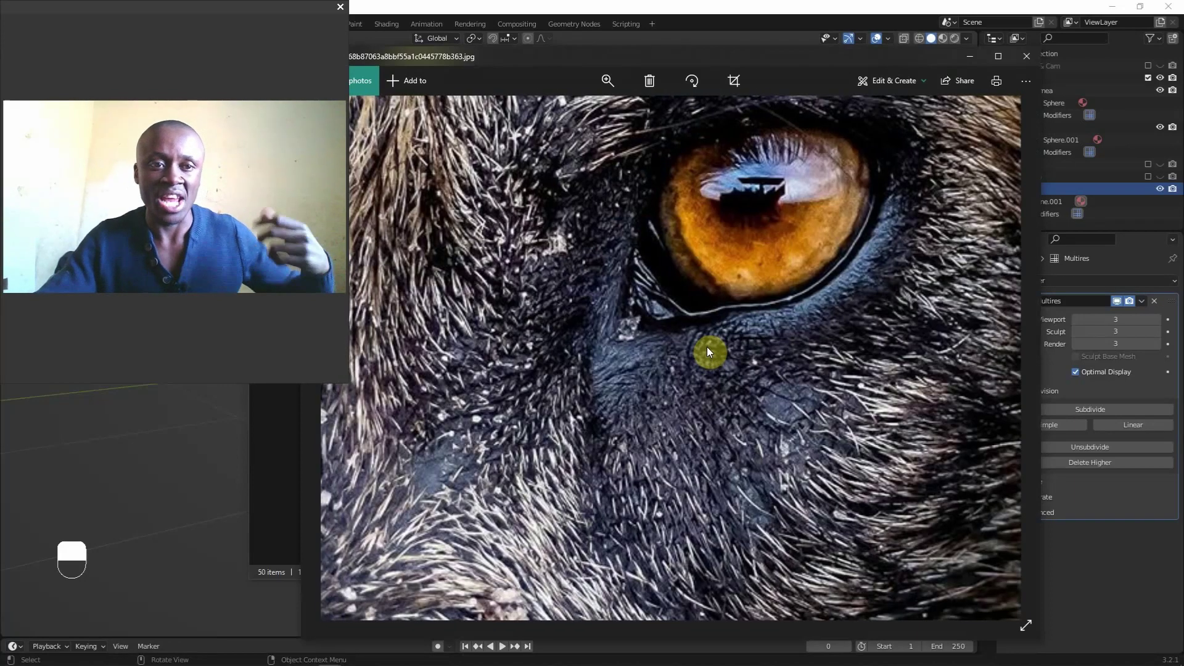
{"action": "scroll", "coordinate": [707, 346], "scroll_direction": "down", "scroll_amount": 5}
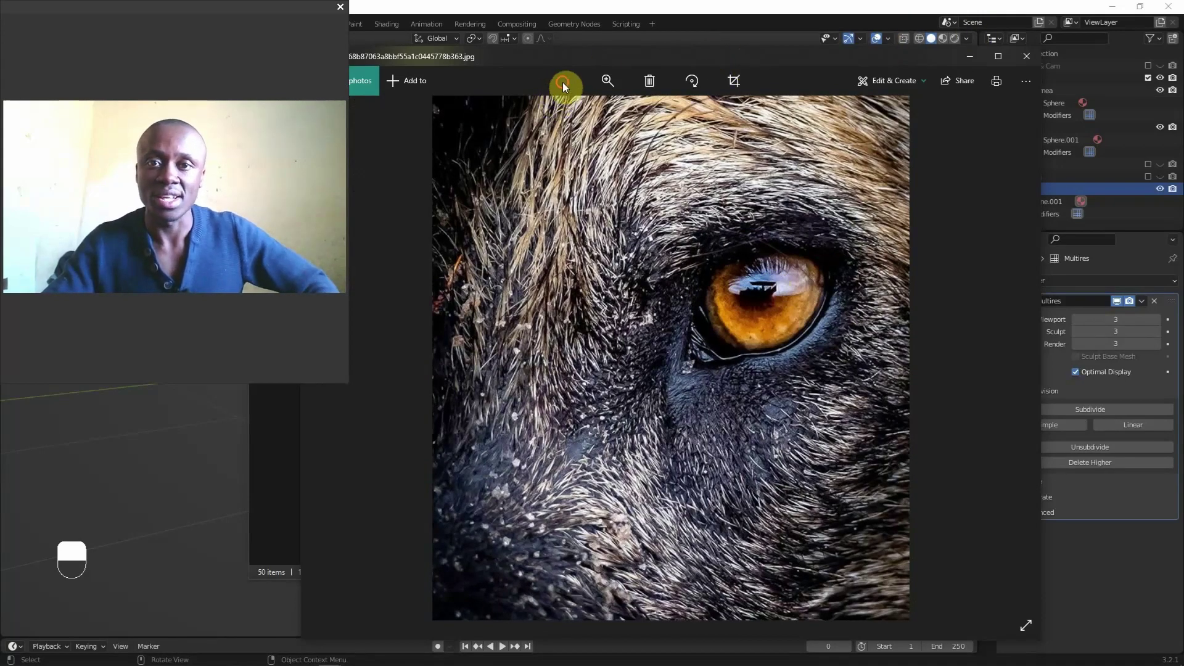
{"action": "left_click", "coordinate": [1027, 57]}
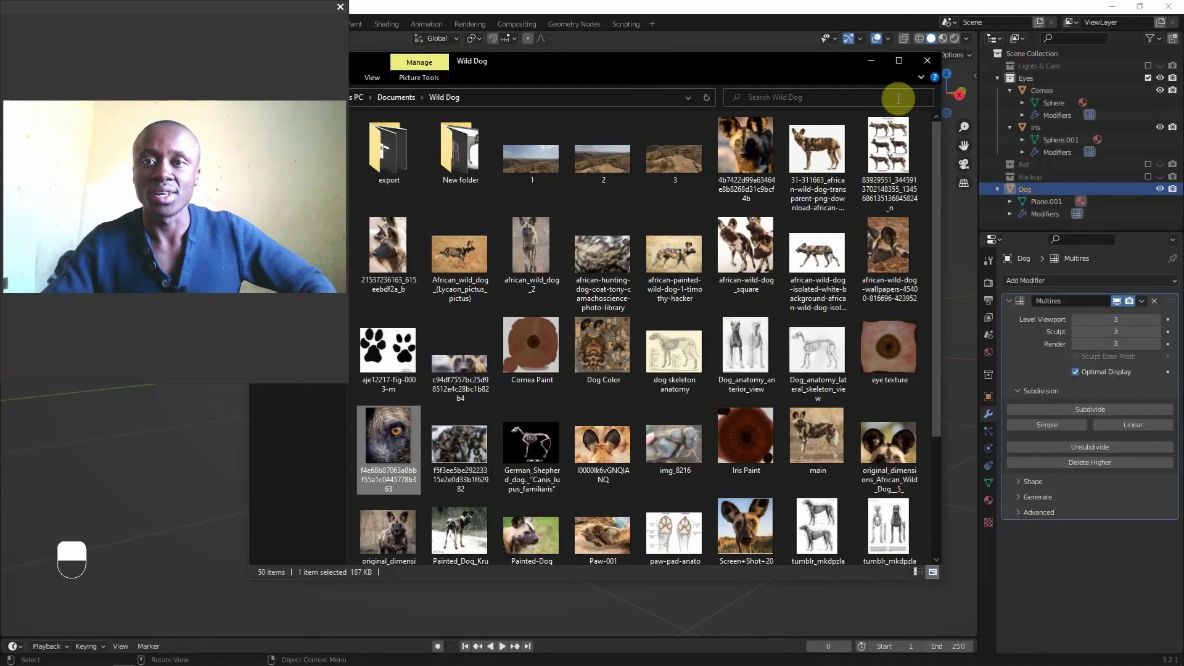
Minimise the Wild Dog folder, return to Blender, and view the sculpted dog from the side and front.
{"action": "left_click", "coordinate": [871, 60]}
{"action": "middle_click_drag", "start_coordinate": [645, 256], "coordinate": [449, 179]}
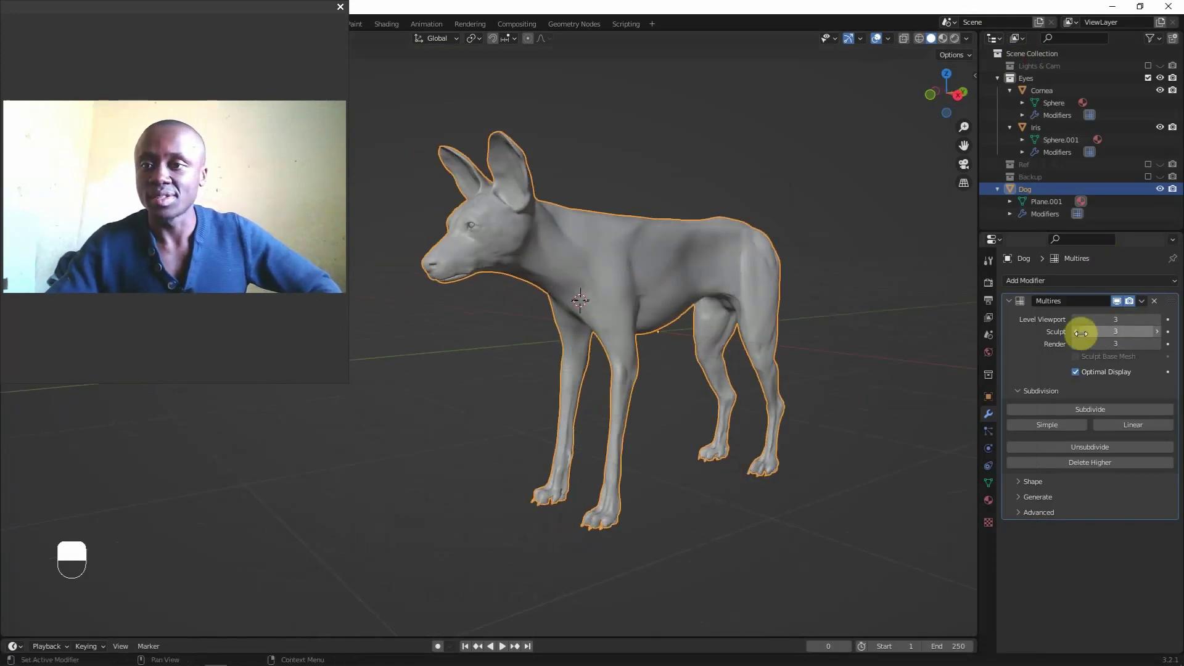
{"action": "middle_click_drag", "start_coordinate": [653, 309], "coordinate": [614, 267]}
{"action": "middle_click_drag", "start_coordinate": [334, 93], "coordinate": [830, 190]}
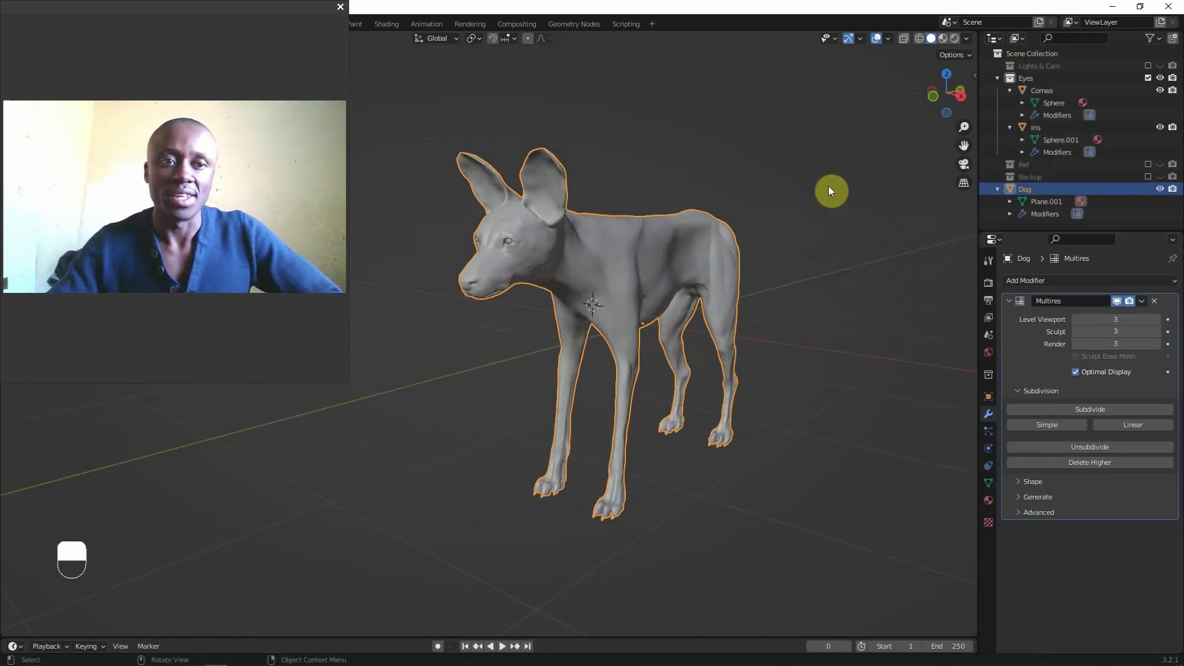
Show the dog in Material Preview shading and view its painted coat from the front.
{"action": "left_click", "coordinate": [943, 38]}
{"action": "middle_click_drag", "start_coordinate": [669, 281], "coordinate": [603, 168]}
{"action": "scroll", "coordinate": [587, 248], "scroll_direction": "up", "scroll_amount": 5}
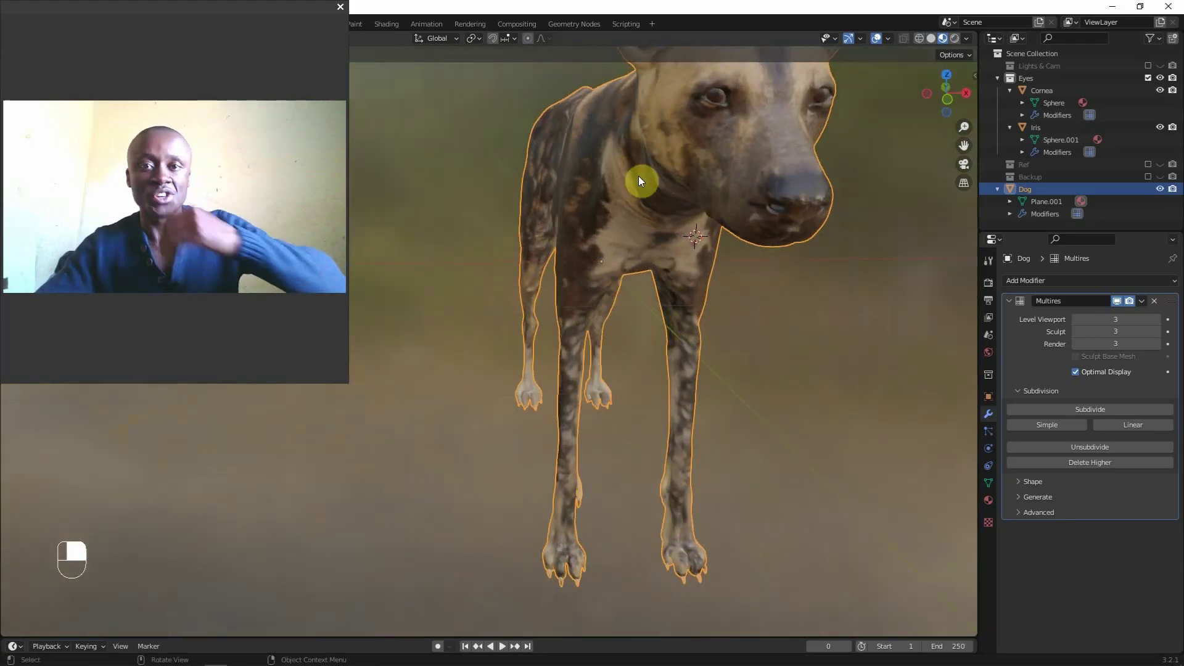
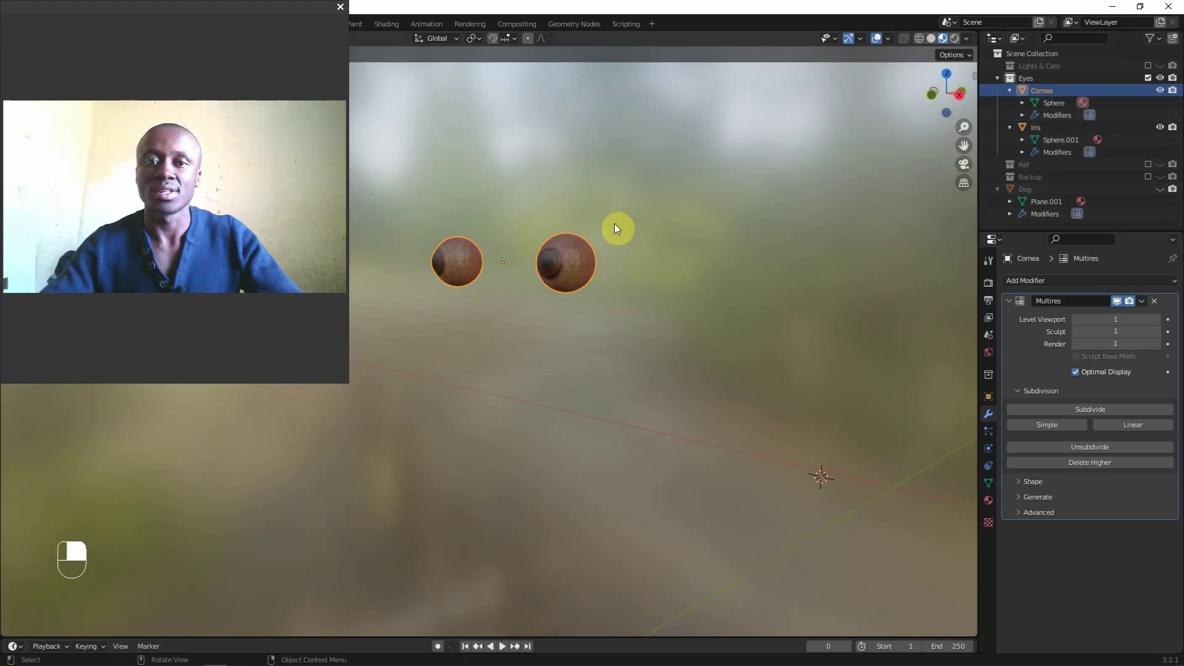
Examine the isolated eyeballs up close, looking at the cornea's surface texture and the iris detail.
{"action": "scroll", "coordinate": [580, 266], "scroll_direction": "up", "scroll_amount": 4}
{"action": "middle_click_drag", "start_coordinate": [728, 130], "coordinate": [713, 198], "text": "shift"}
{"action": "scroll", "coordinate": [650, 372], "scroll_direction": "up", "scroll_amount": 3}
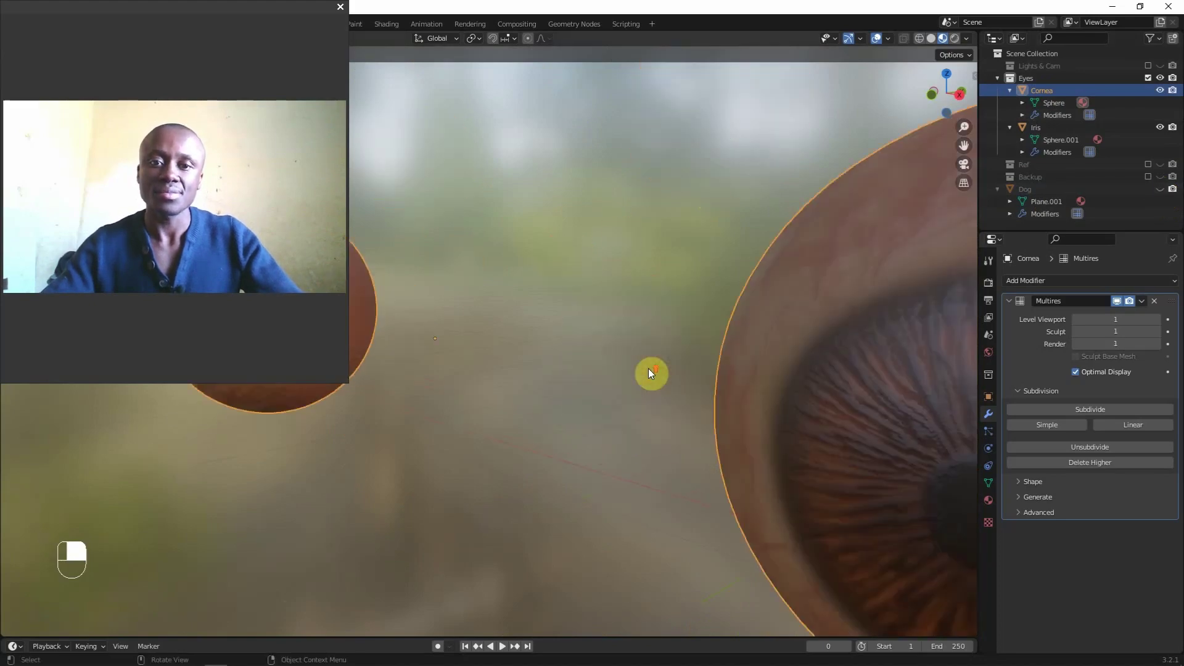
{"action": "scroll", "coordinate": [679, 365], "scroll_direction": "down", "scroll_amount": 3}
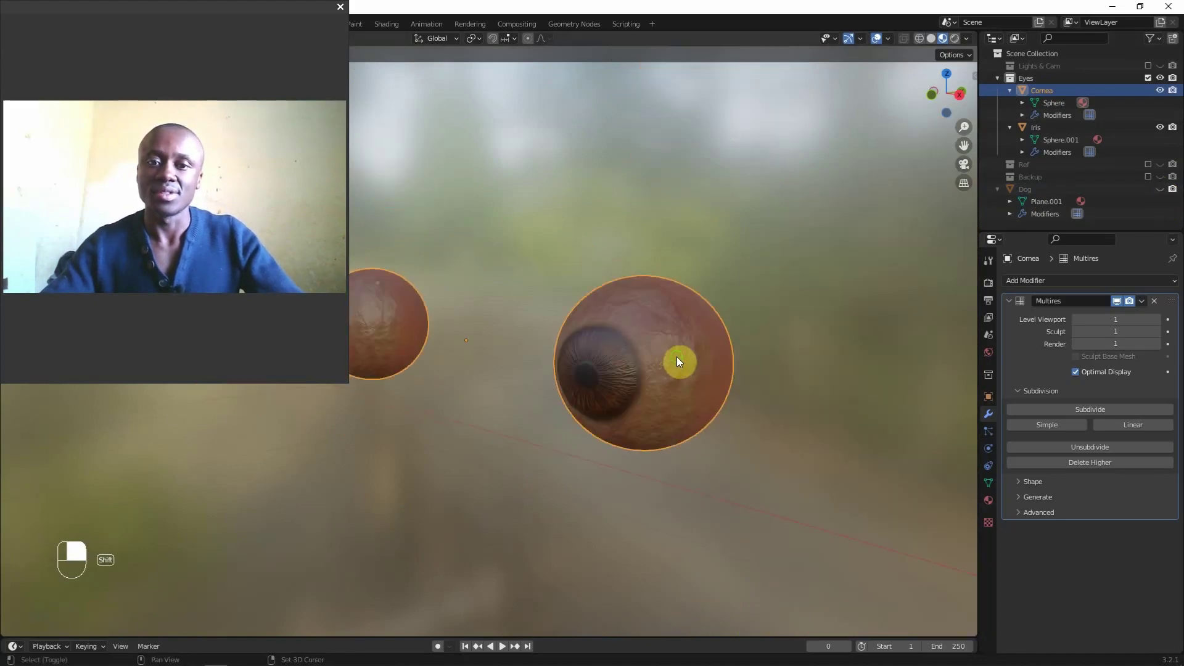
{"action": "middle_click_drag", "start_coordinate": [676, 357], "coordinate": [687, 323], "text": "shift"}
{"action": "scroll", "coordinate": [682, 322], "scroll_direction": "down", "scroll_amount": 1}
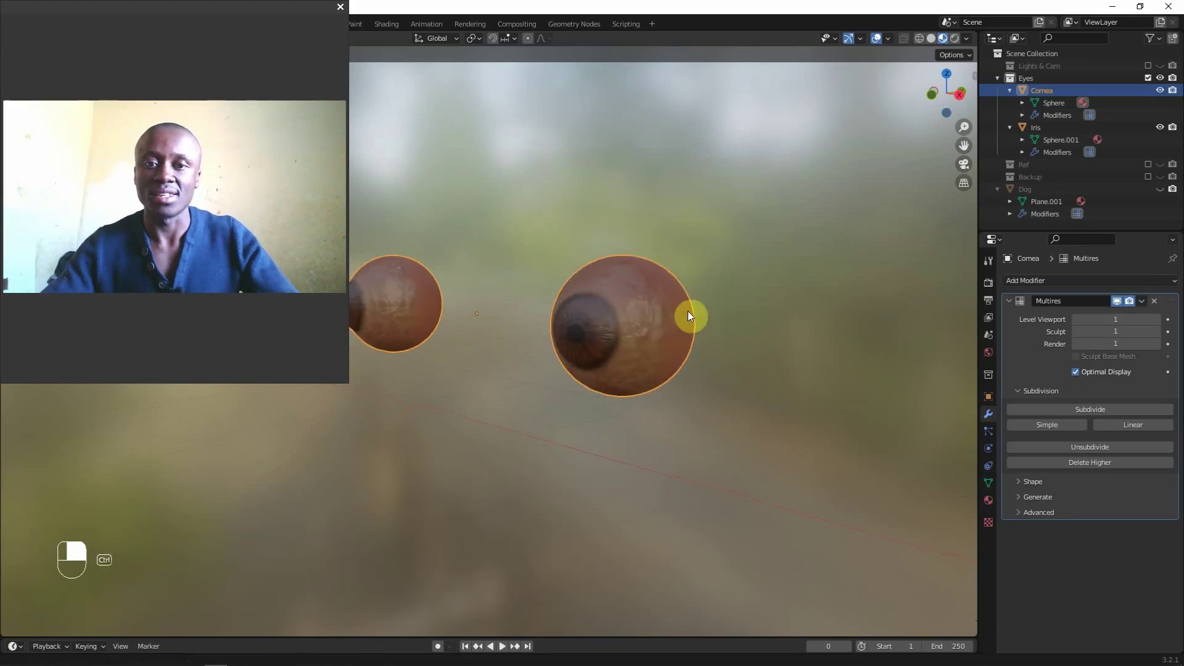
{"action": "scroll", "coordinate": [690, 313], "scroll_direction": "up", "scroll_amount": 4}
{"action": "scroll", "coordinate": [820, 293], "scroll_direction": "up", "scroll_amount": 3}
{"action": "scroll", "coordinate": [820, 292], "scroll_direction": "down", "scroll_amount": 3}
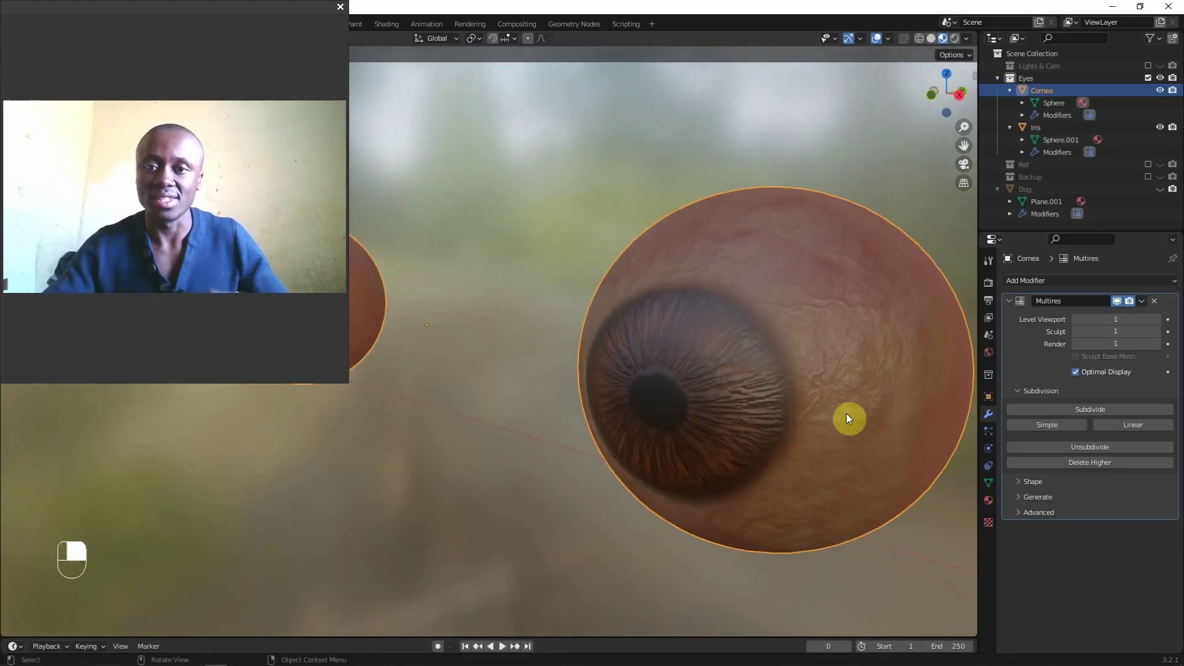
{"action": "scroll", "coordinate": [820, 389], "scroll_direction": "up", "scroll_amount": 4}
{"action": "scroll", "coordinate": [774, 368], "scroll_direction": "down", "scroll_amount": 6}
{"action": "scroll", "coordinate": [599, 314], "scroll_direction": "up", "scroll_amount": 2}
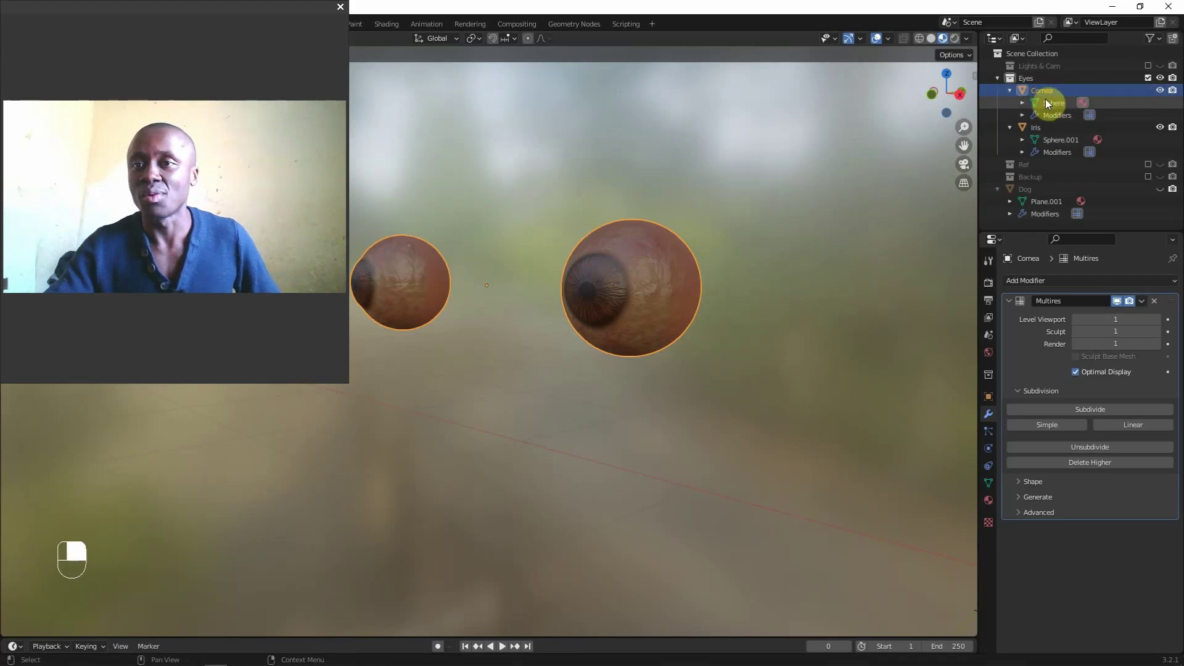
Hide the Cornea object and examine the iris disc and its pupil opening from several angles.
{"action": "left_click", "coordinate": [1159, 91]}
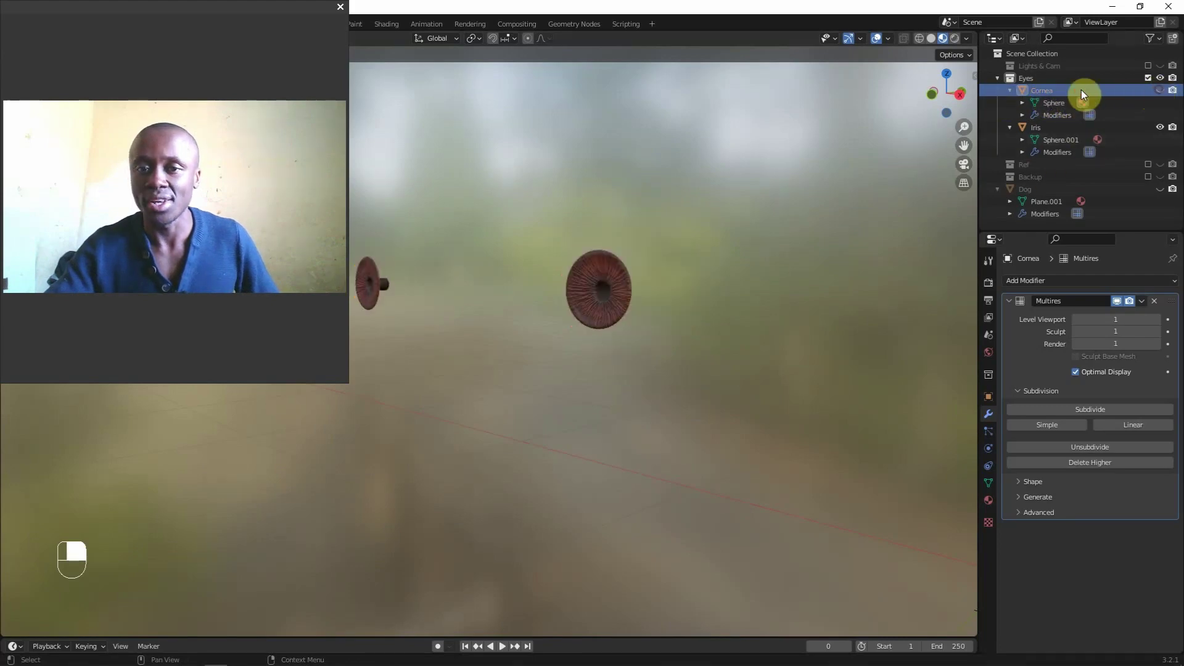
{"action": "scroll", "coordinate": [612, 261], "scroll_direction": "up", "scroll_amount": 4}
{"action": "middle_click_drag", "start_coordinate": [778, 261], "coordinate": [801, 250]}
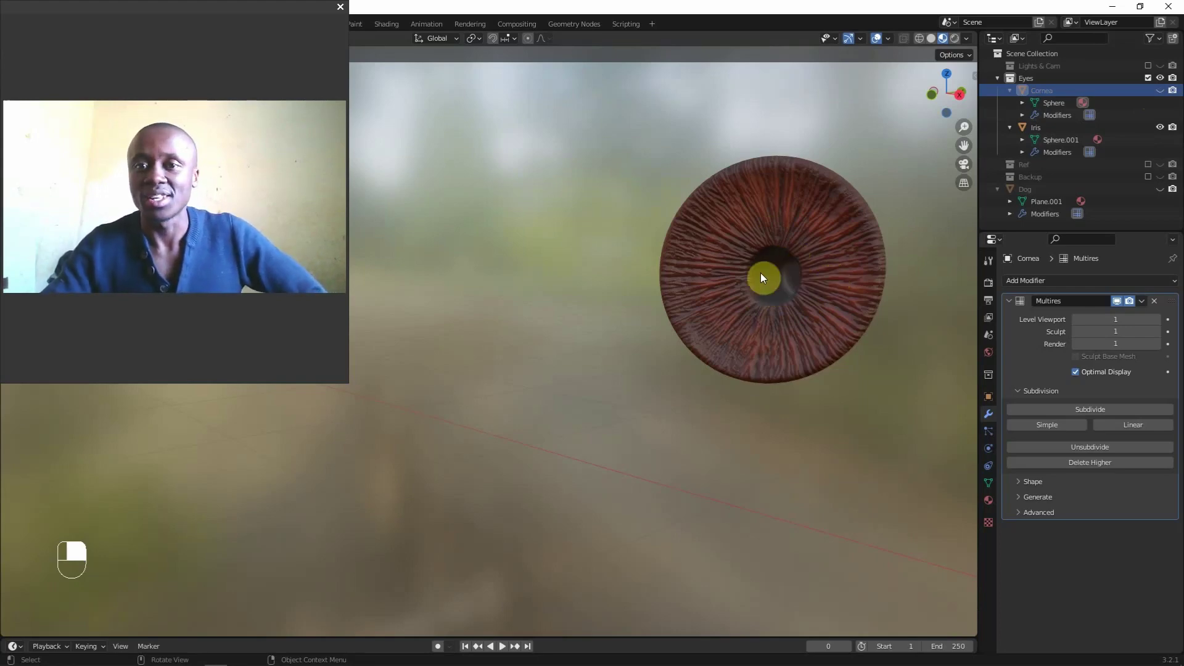
{"action": "middle_click_drag", "start_coordinate": [831, 275], "coordinate": [653, 373]}
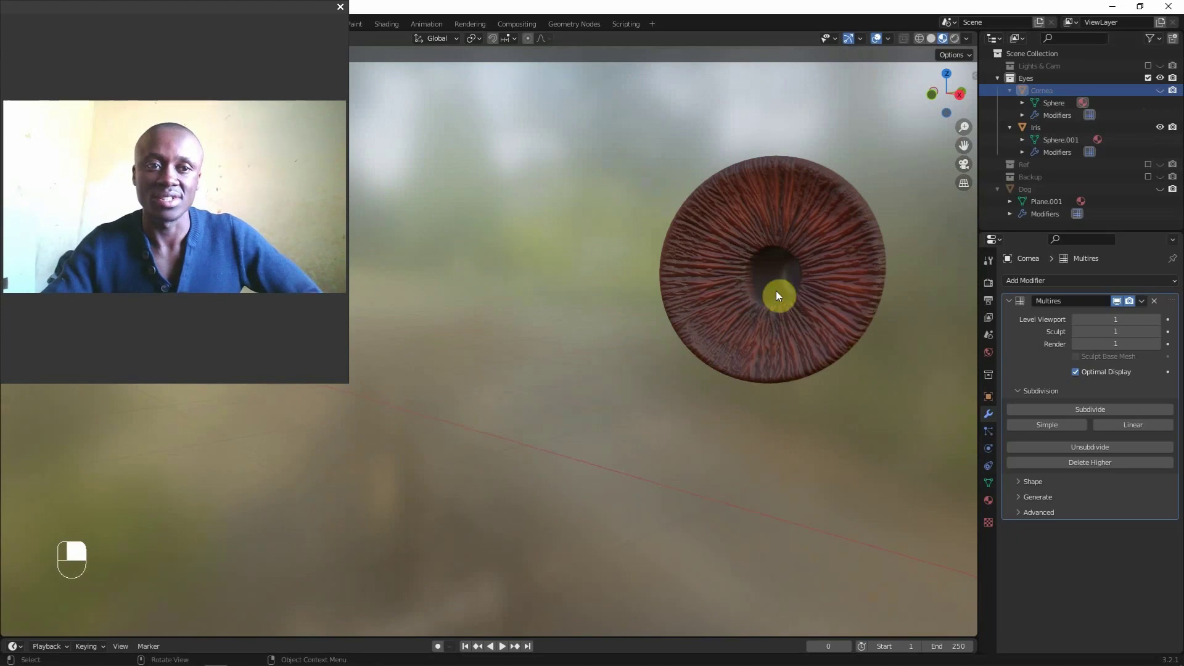
{"action": "middle_click_drag", "start_coordinate": [777, 291], "coordinate": [784, 303]}
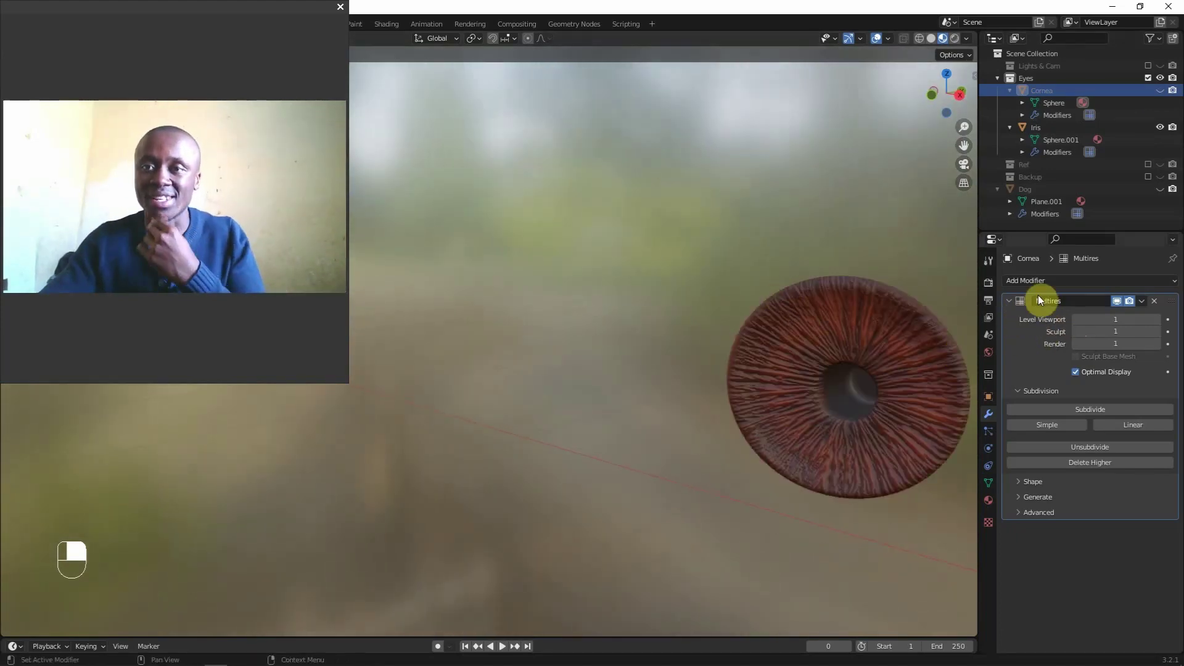
{"action": "middle_click", "coordinate": [819, 387], "text": "alt"}
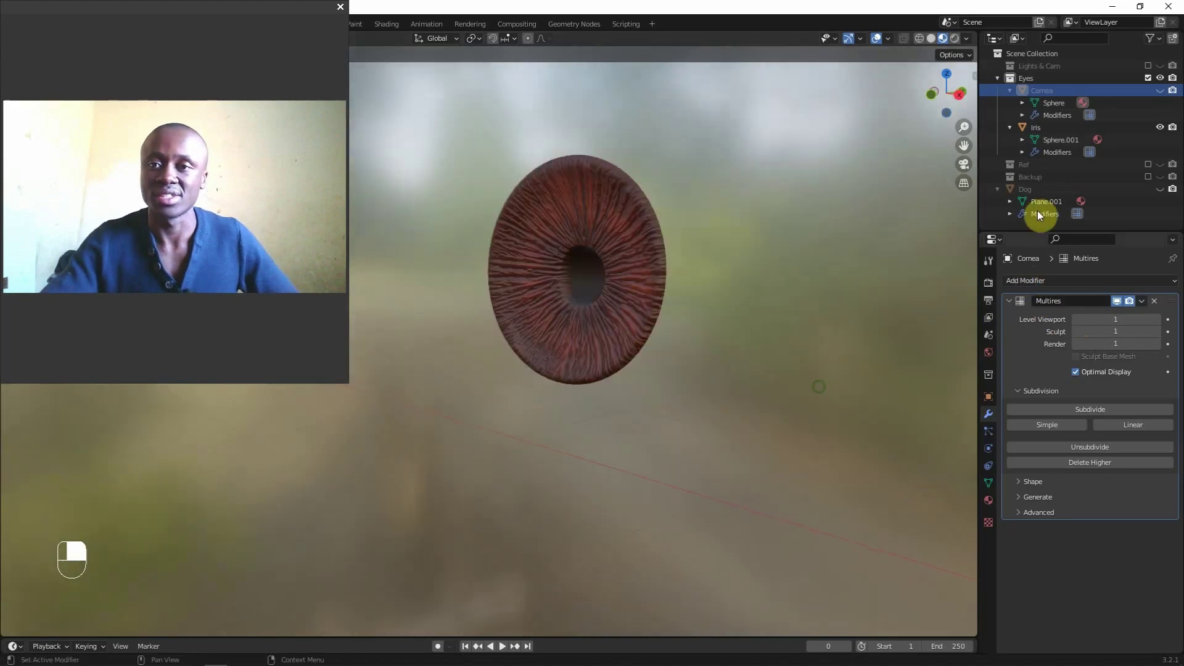
Select the Iris and compare its Multires viewport levels 0 and 1, ending on level 1.
{"action": "left_click", "coordinate": [1049, 127]}
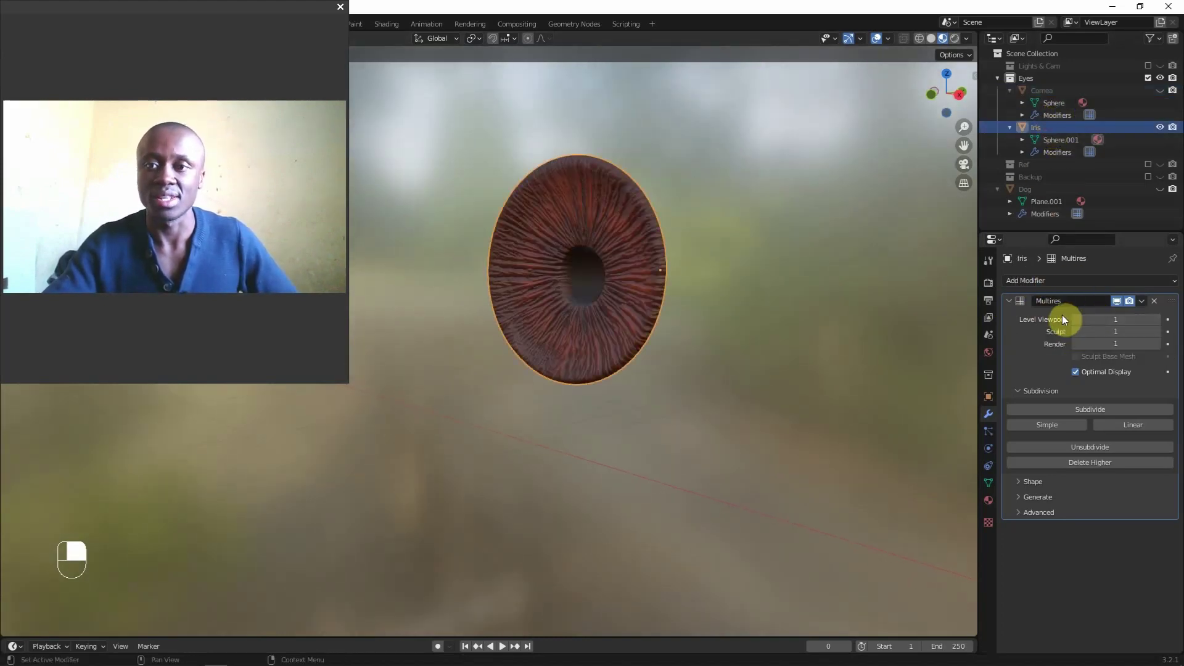
{"action": "left_click", "coordinate": [1077, 319]}
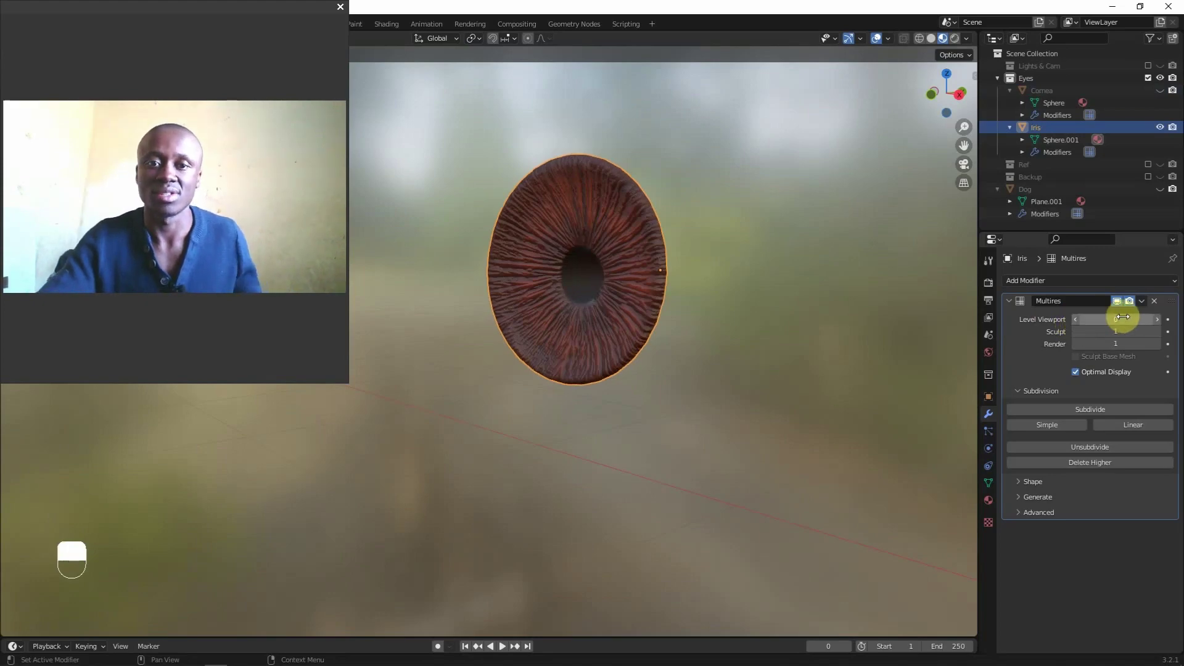
{"action": "left_click", "coordinate": [1158, 320]}
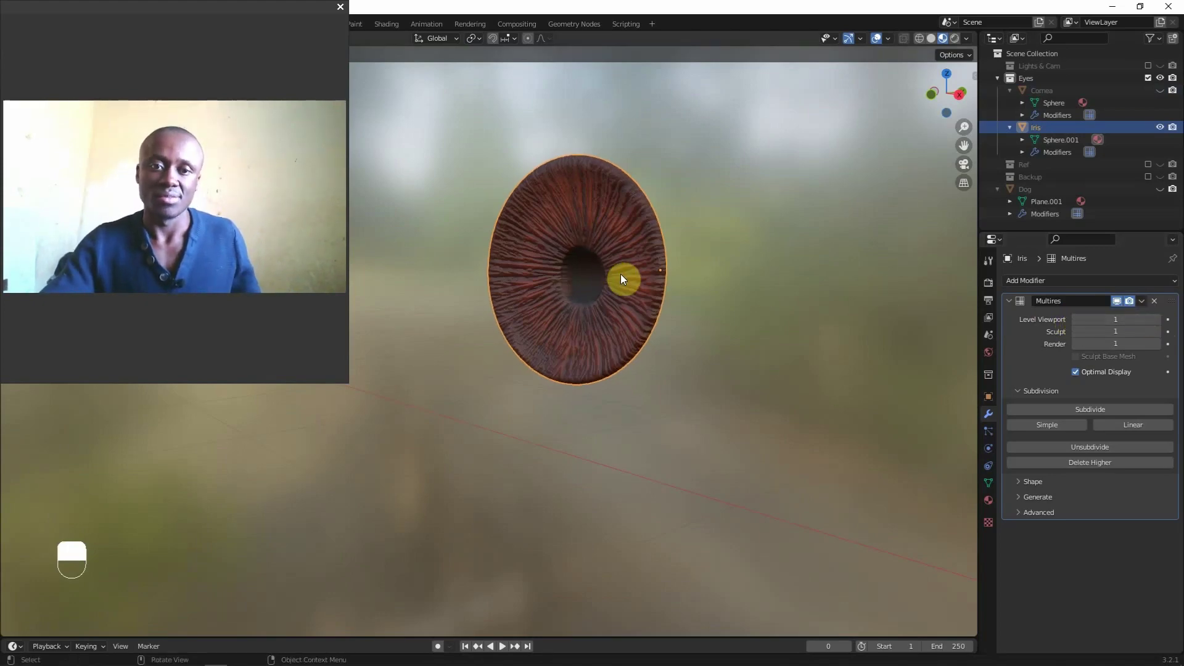
{"action": "mouse_move", "coordinate": [577, 204]}
{"action": "middle_mouse_down"}
{"action": "mouse_move", "coordinate": [610, 209]}
{"action": "mouse_move", "coordinate": [594, 210]}
{"action": "middle_mouse_up"}
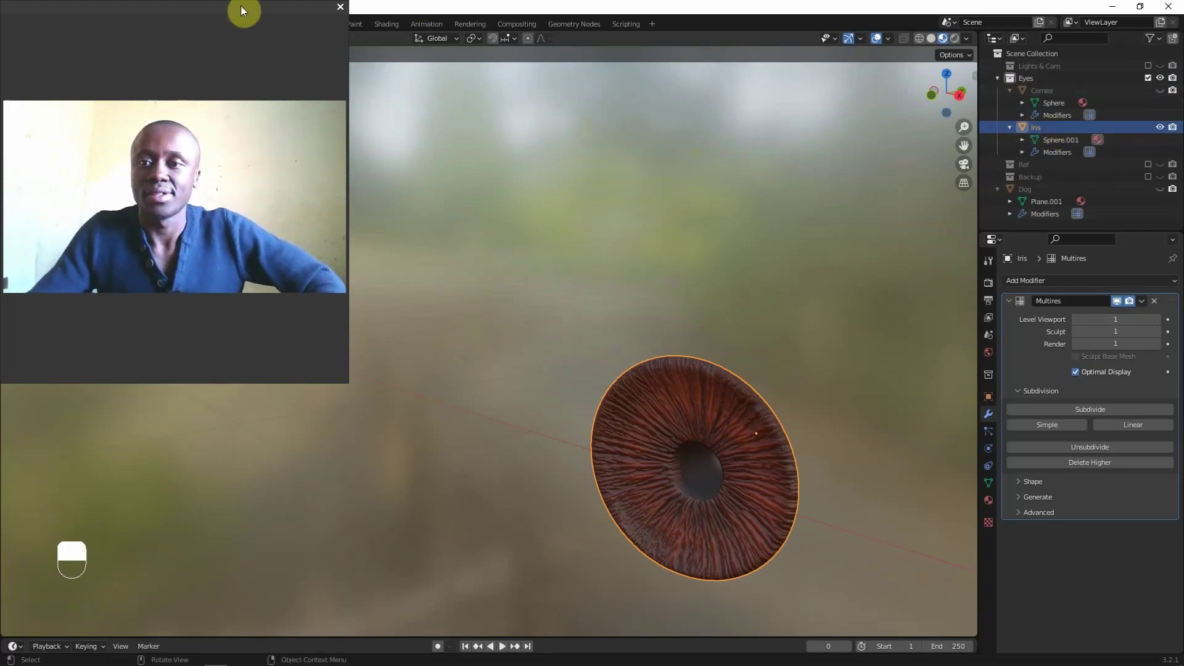
Switch the viewport to Solid shading and bring both iris meshes into view.
{"action": "left_click_drag", "start_coordinate": [229, 6], "coordinate": [277, 181]}
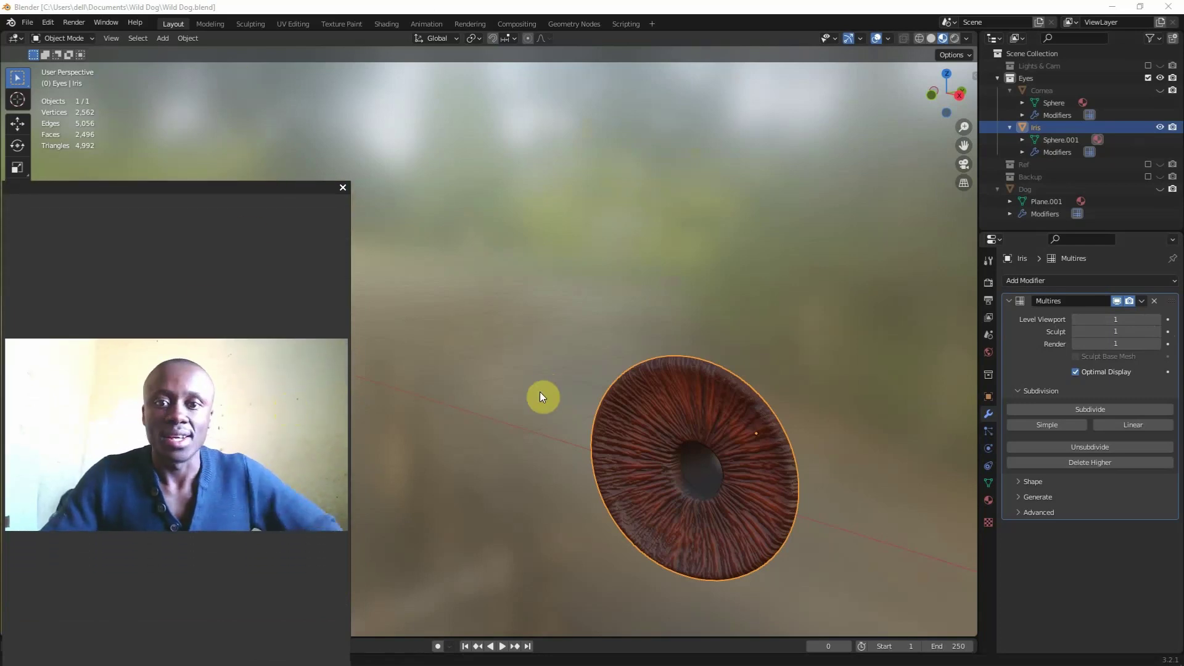
{"action": "left_click", "coordinate": [931, 38]}
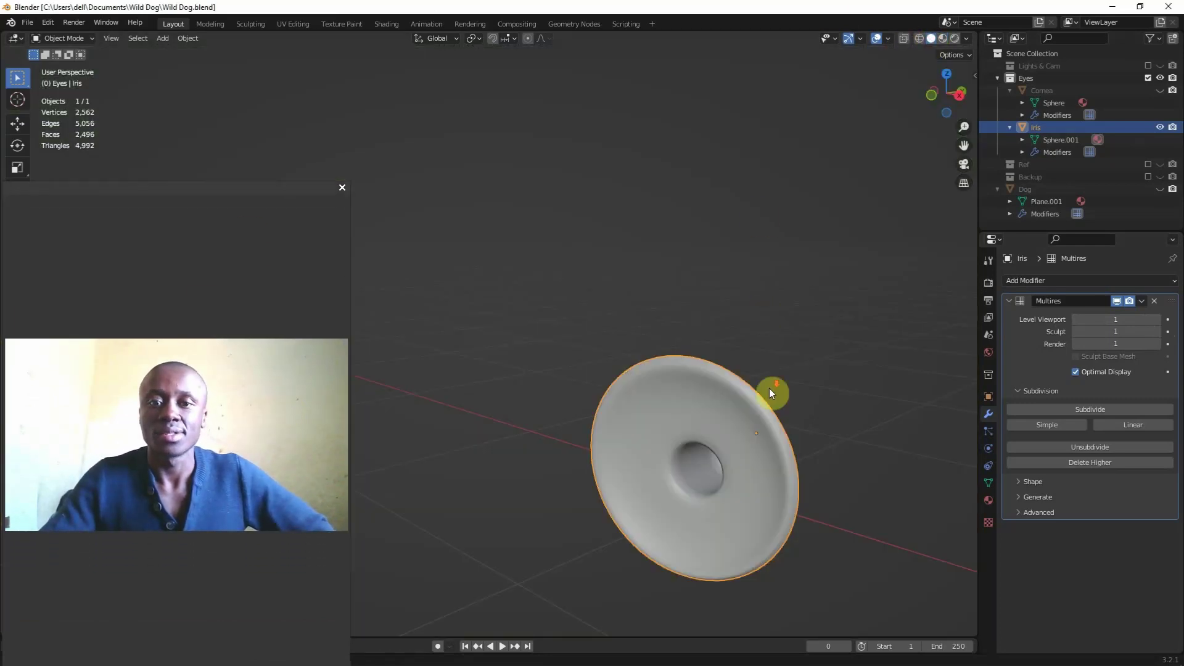
{"action": "scroll", "coordinate": [697, 364], "scroll_direction": "down", "scroll_amount": 5}
{"action": "key", "text": "KP_Decimal"}
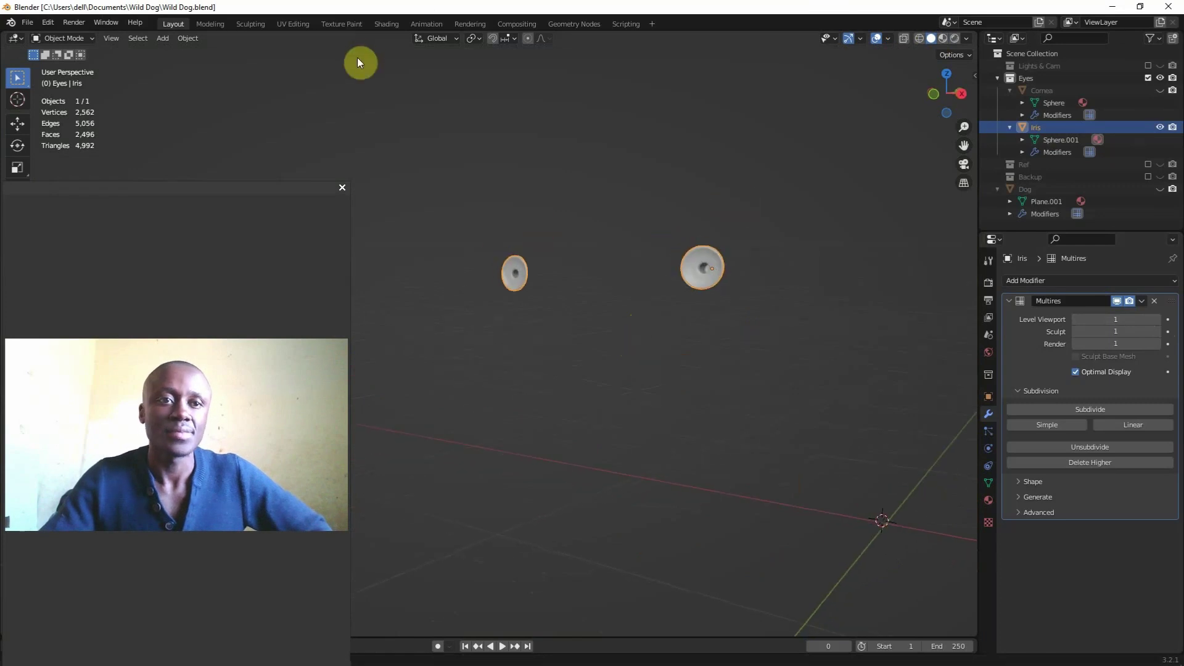
Open the Iris in the UV Editing workspace, examine its layout over the Iris Paint texture, and select all its UV islands.
{"action": "left_click", "coordinate": [295, 24]}
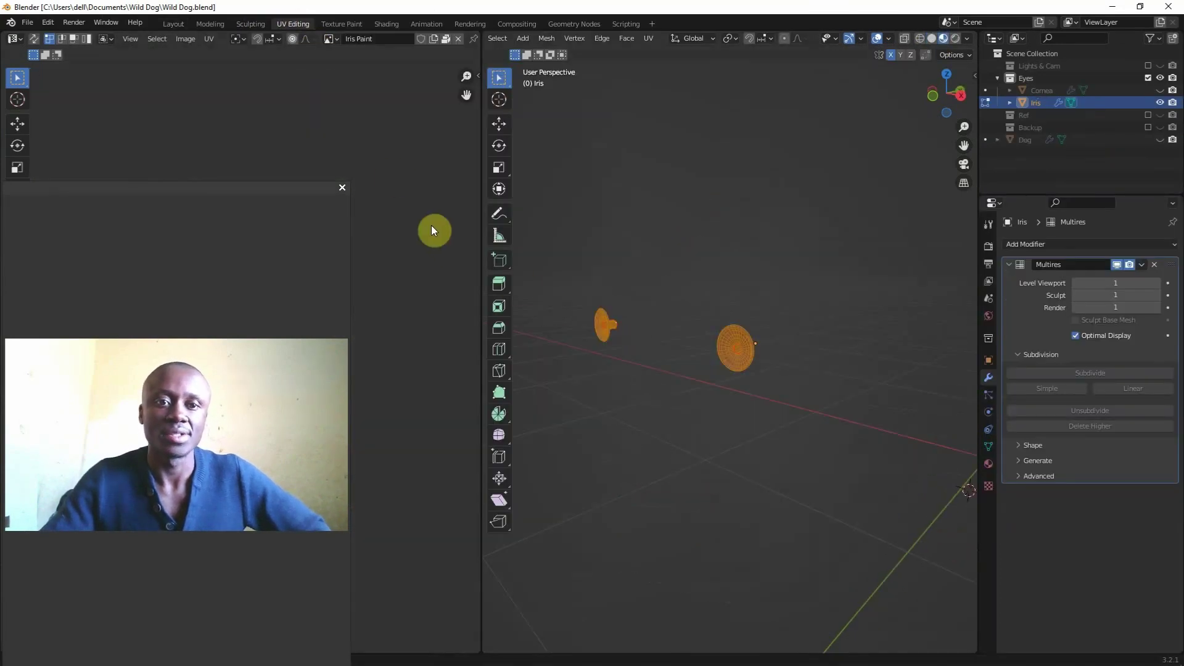
{"action": "left_click", "coordinate": [223, 192]}
{"action": "left_click_drag", "start_coordinate": [222, 193], "coordinate": [1054, 297]}
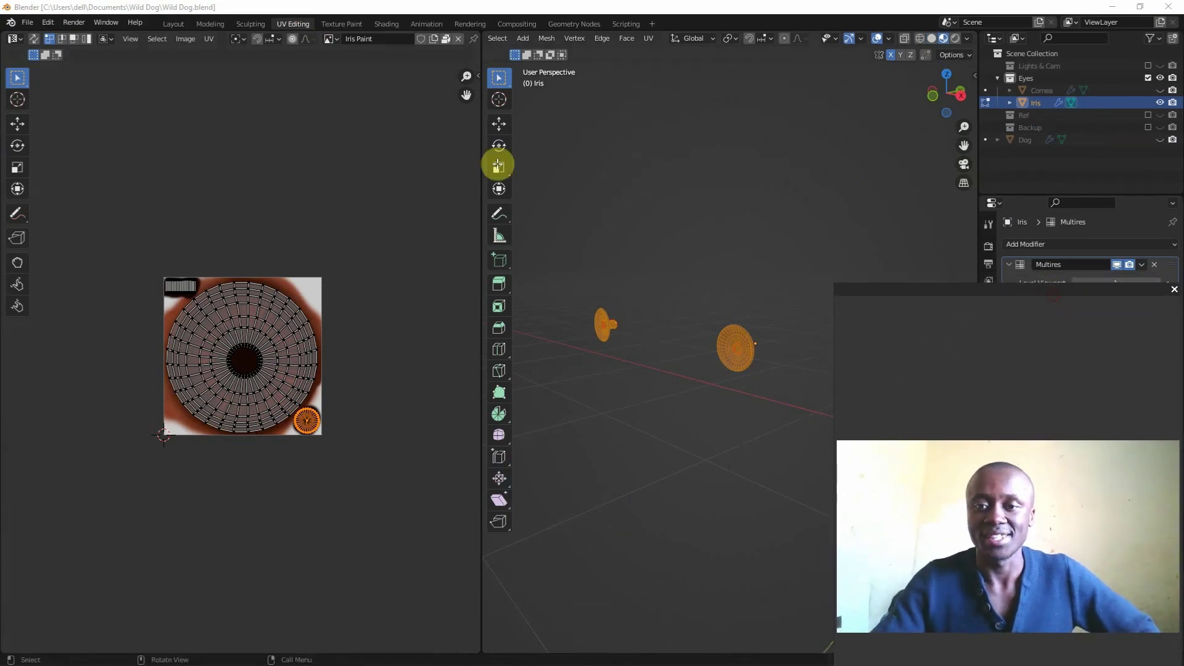
{"action": "scroll", "coordinate": [246, 356], "scroll_direction": "up", "scroll_amount": 1}
{"action": "scroll", "coordinate": [246, 355], "scroll_direction": "up", "scroll_amount": 3}
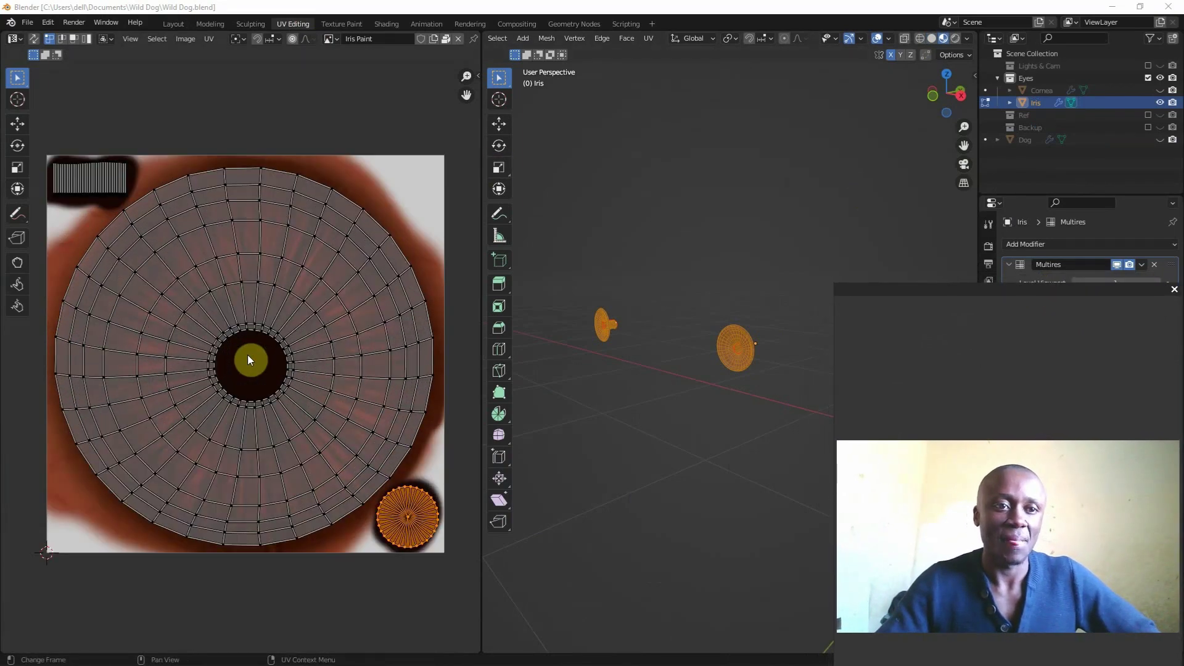
{"action": "scroll", "coordinate": [246, 354], "scroll_direction": "down", "scroll_amount": 1}
{"action": "middle_click_drag", "start_coordinate": [766, 353], "coordinate": [772, 338]}
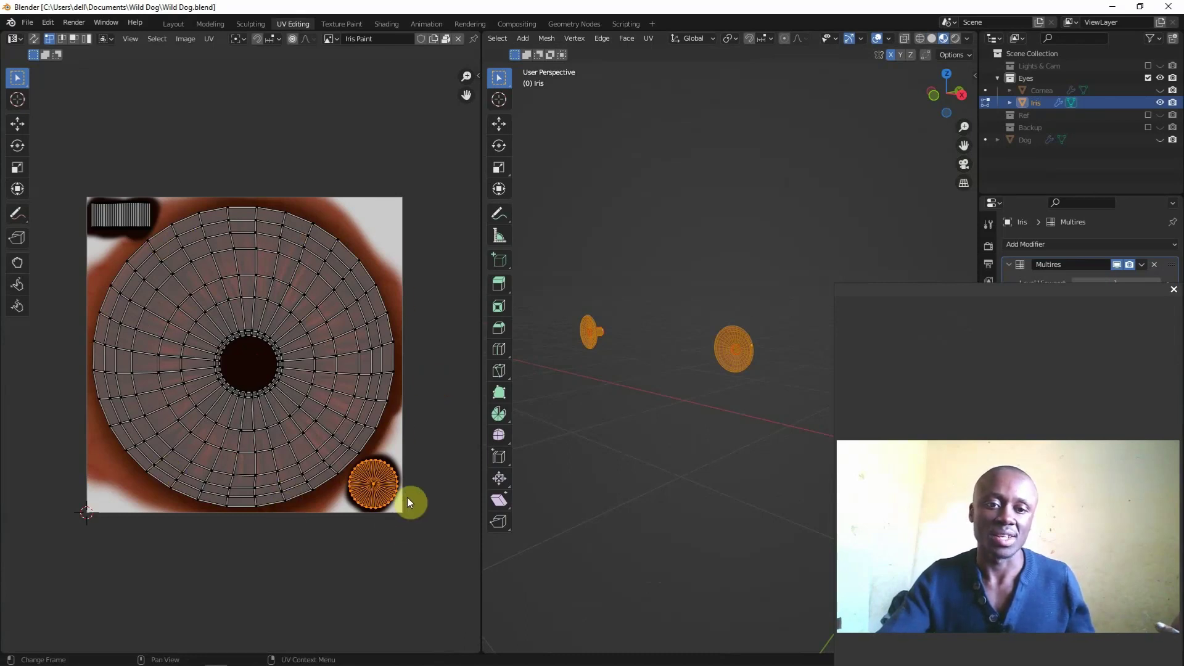
{"action": "left_click_drag", "start_coordinate": [67, 140], "coordinate": [436, 582]}
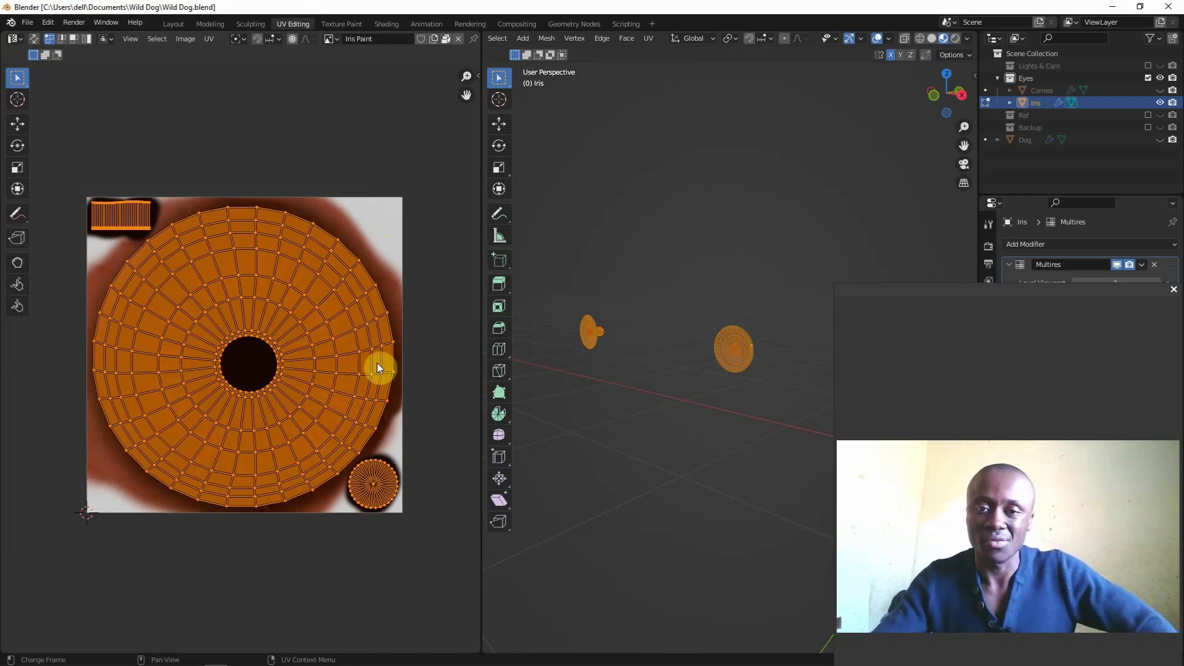
Show the Cornea, hide the Iris, and make the Cornea the active object in the Layout workspace.
{"action": "left_click", "coordinate": [1042, 92]}
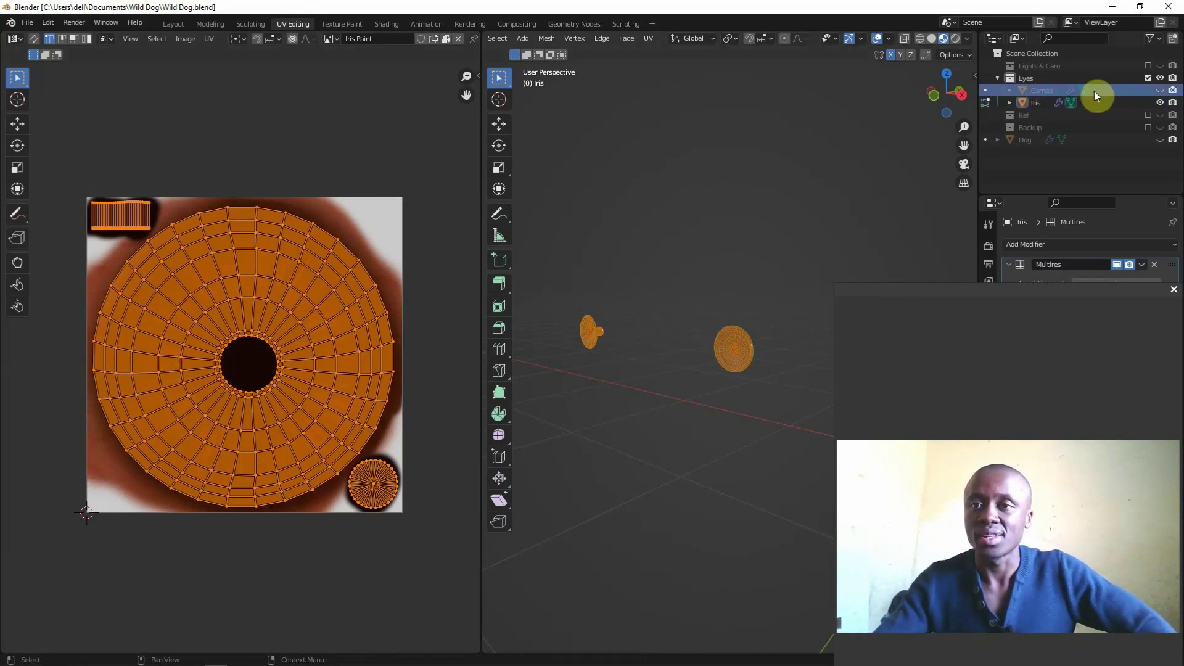
{"action": "left_click", "coordinate": [1165, 93]}
{"action": "left_click", "coordinate": [1160, 102]}
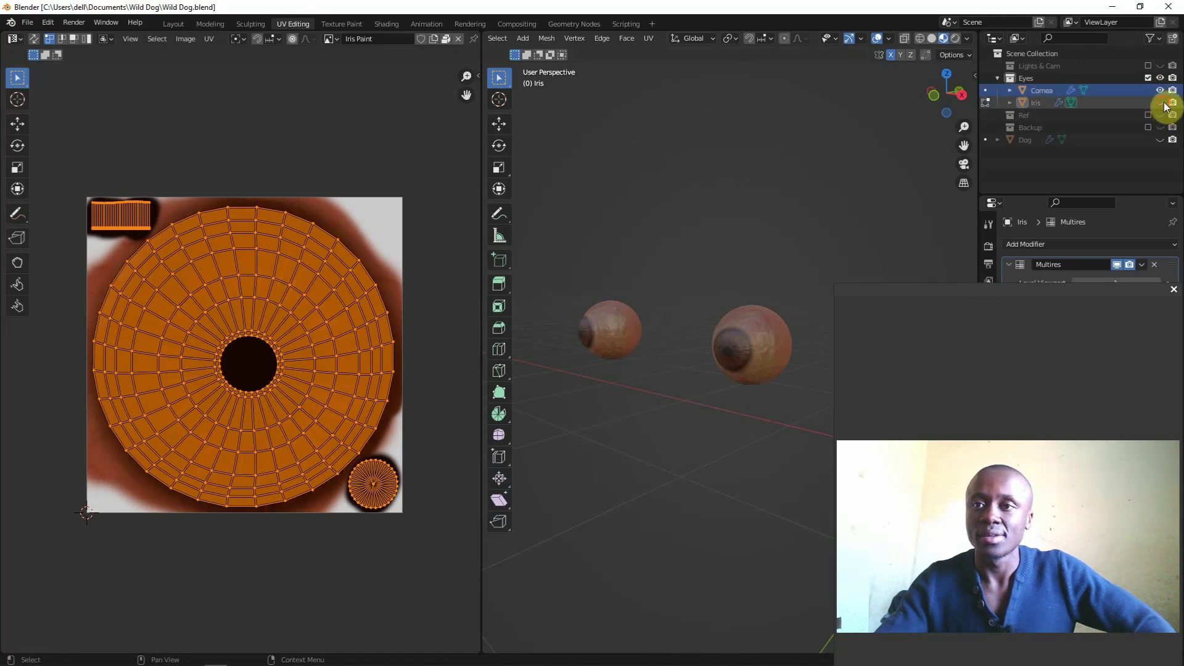
{"action": "left_click", "coordinate": [1042, 91]}
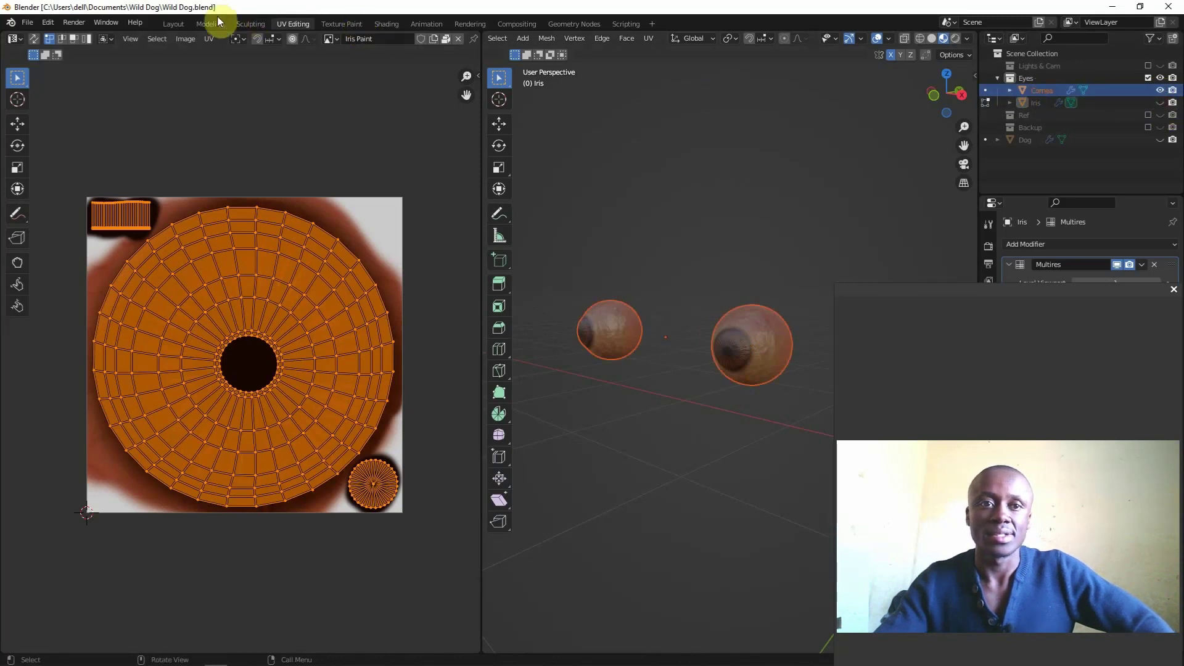
{"action": "left_click", "coordinate": [173, 24]}
{"action": "left_click", "coordinate": [720, 268]}
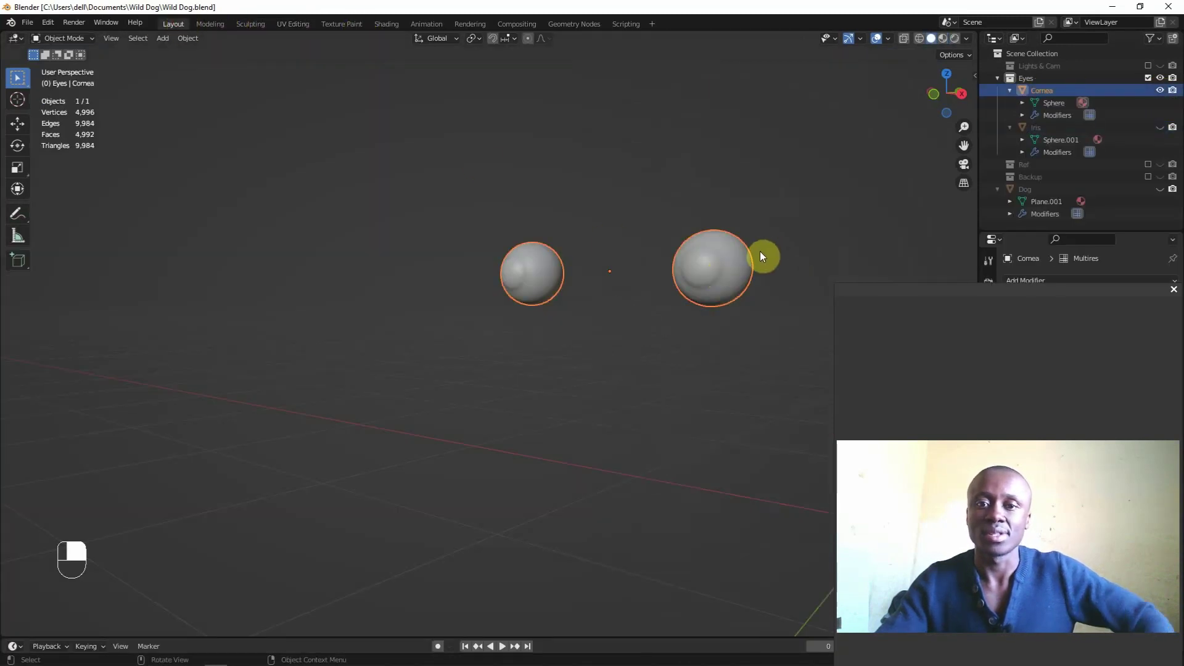
Open the Cornea in the UV Editing workspace and examine its UV layout and the seam around the eyeball.
{"action": "left_click", "coordinate": [293, 24]}
{"action": "scroll", "coordinate": [224, 383], "scroll_direction": "up", "scroll_amount": 1}
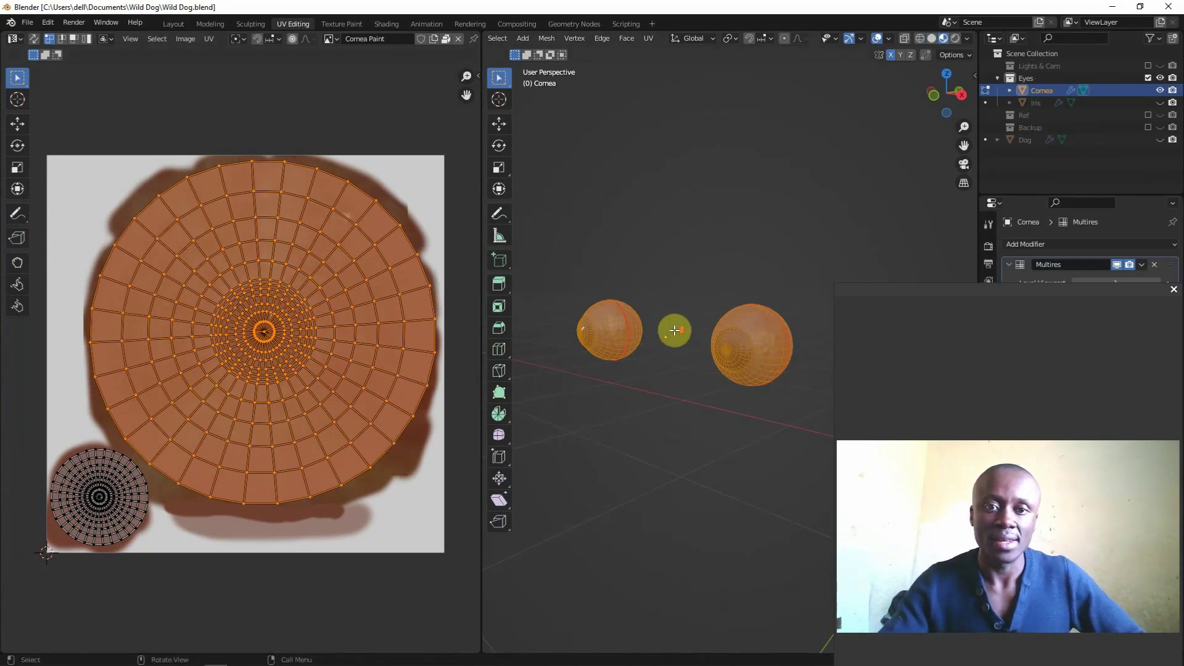
{"action": "scroll", "coordinate": [678, 333], "scroll_direction": "up", "scroll_amount": 3}
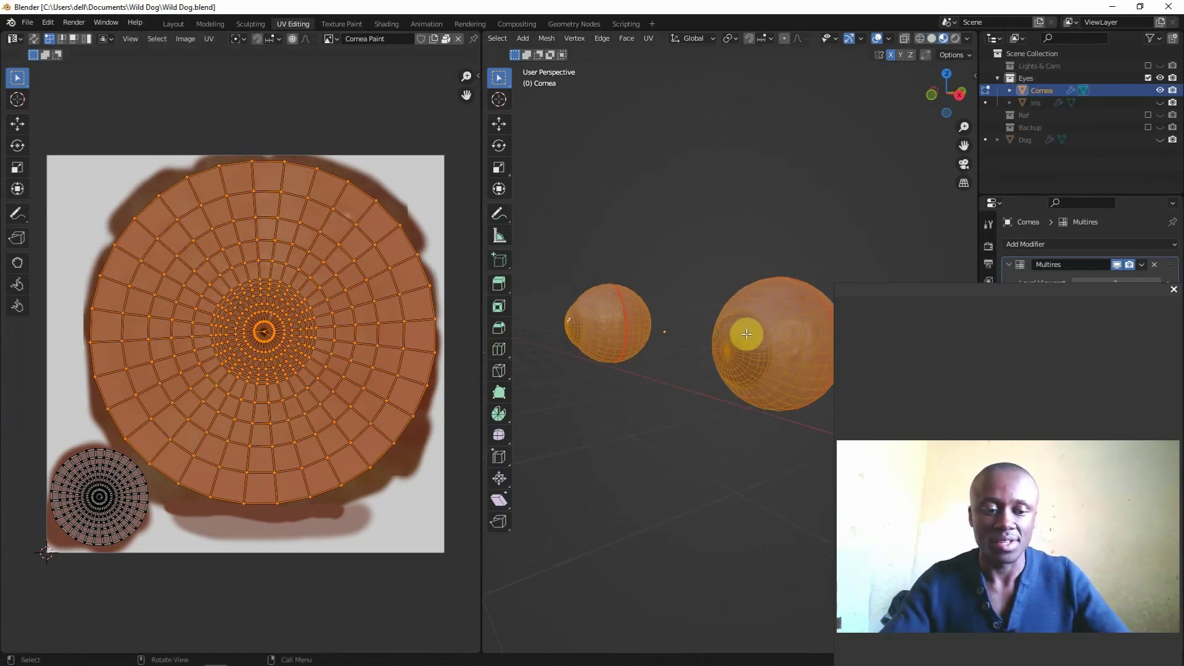
{"action": "middle_click_drag", "start_coordinate": [745, 335], "coordinate": [664, 373]}
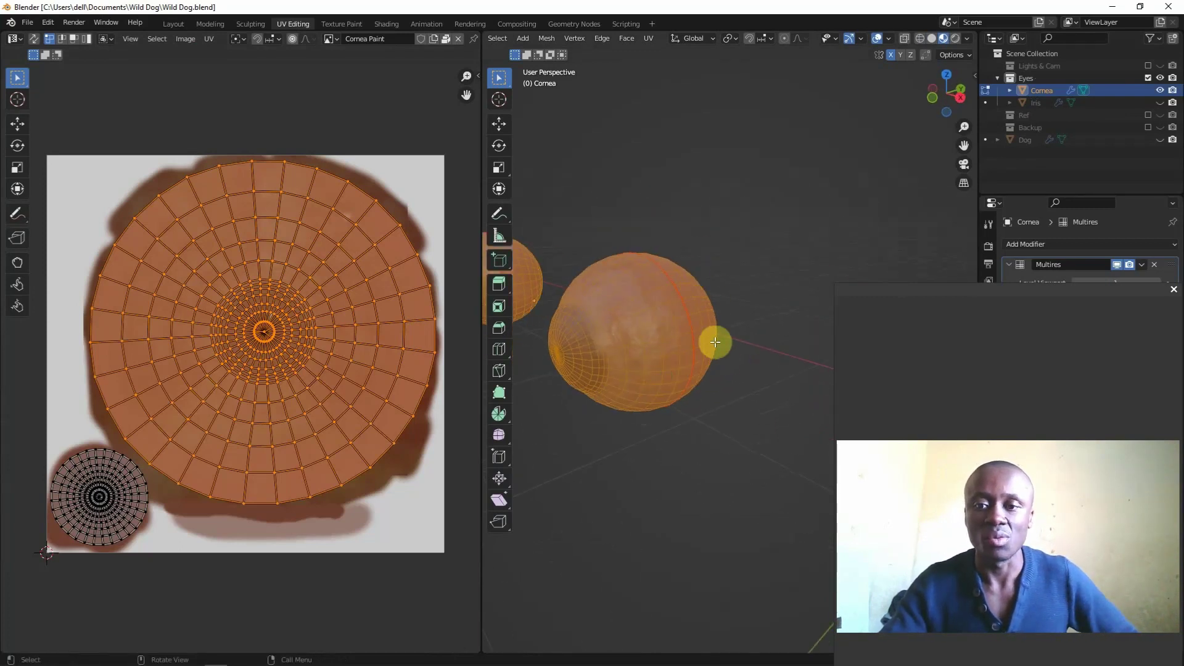
Select the Cornea's small UV island, then pick a single mesh face near the iris edge to locate it on the Cornea Paint texture.
{"action": "left_click", "coordinate": [98, 501]}
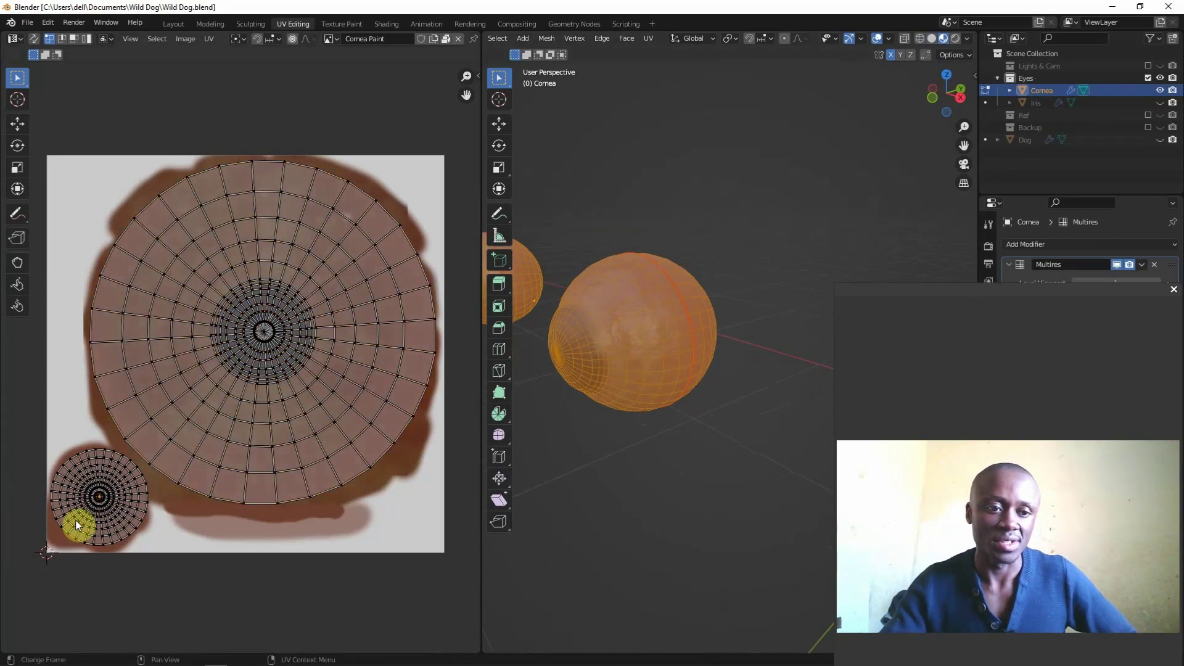
{"action": "key", "text": "l"}
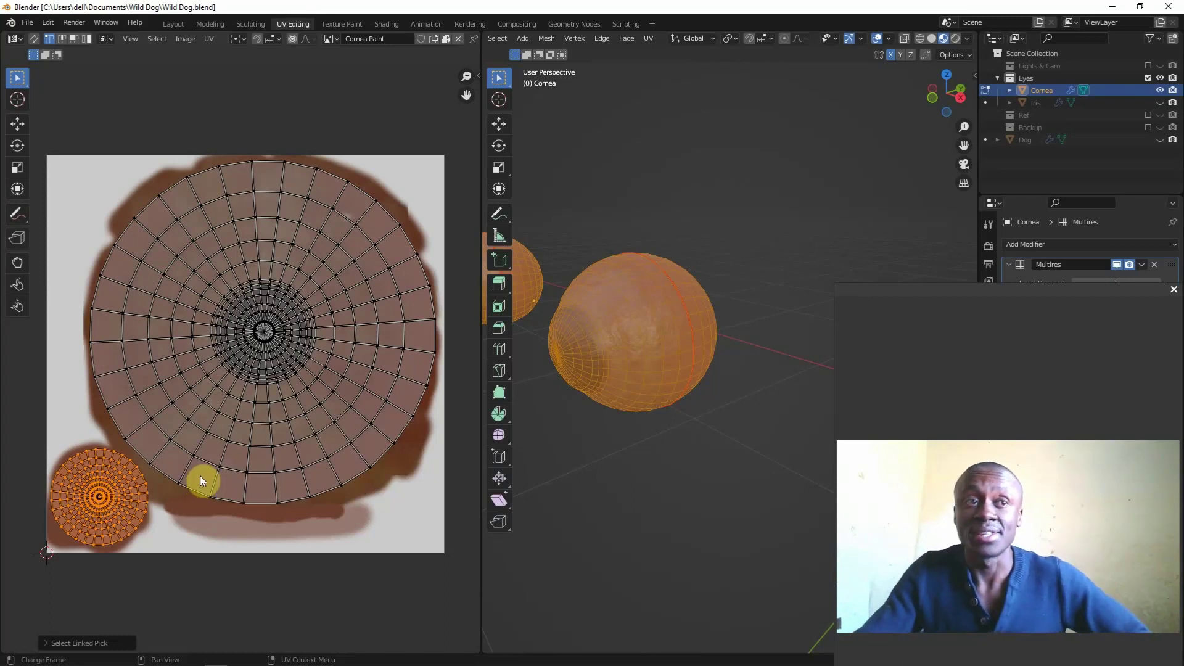
{"action": "key", "text": "Tab"}
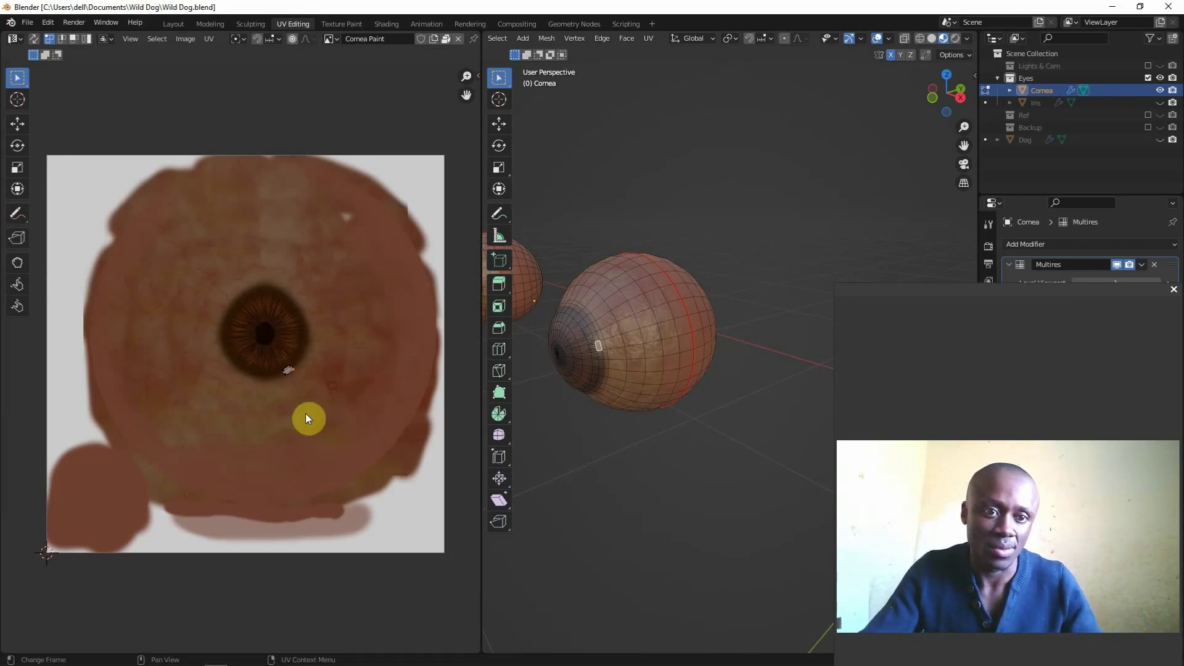
{"action": "key", "text": "l"}
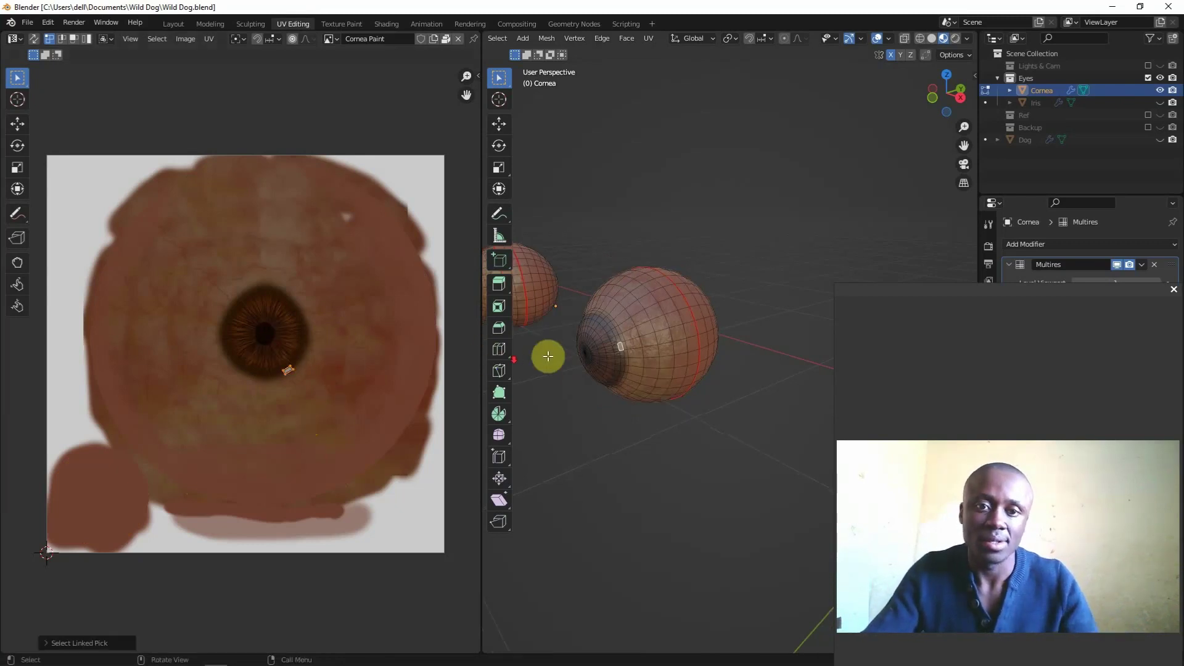
Select the entire Cornea mesh and its large UV island, and examine how the island covers the front of the eyeball.
{"action": "key", "text": "Tab"}
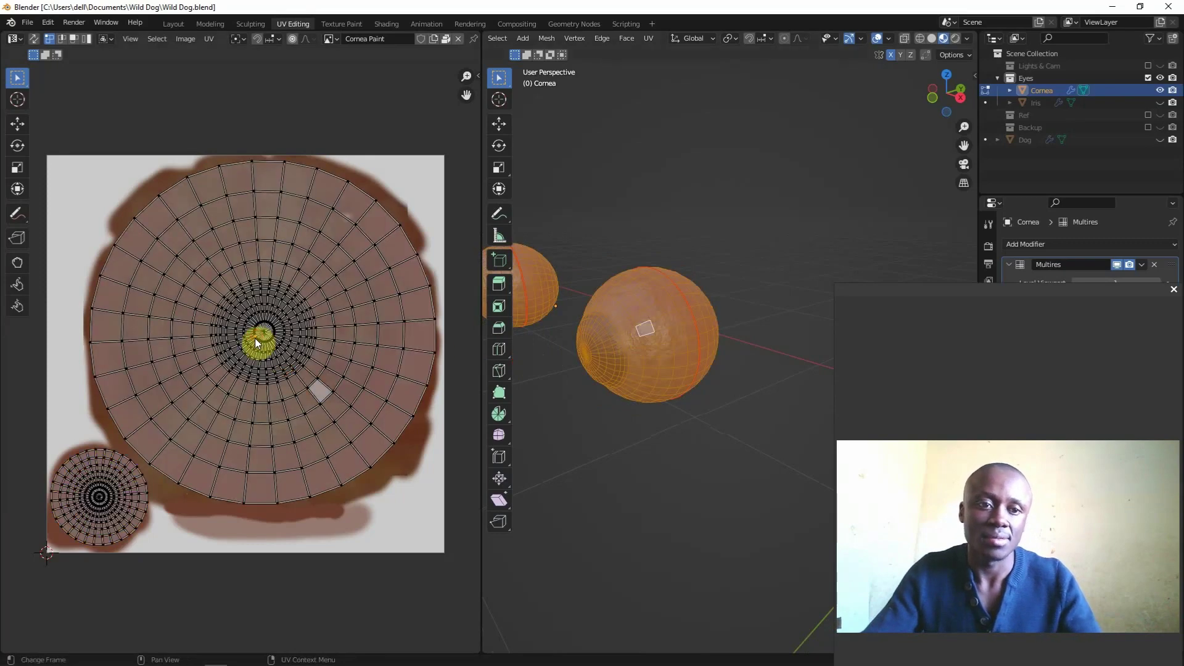
{"action": "key", "text": "l"}
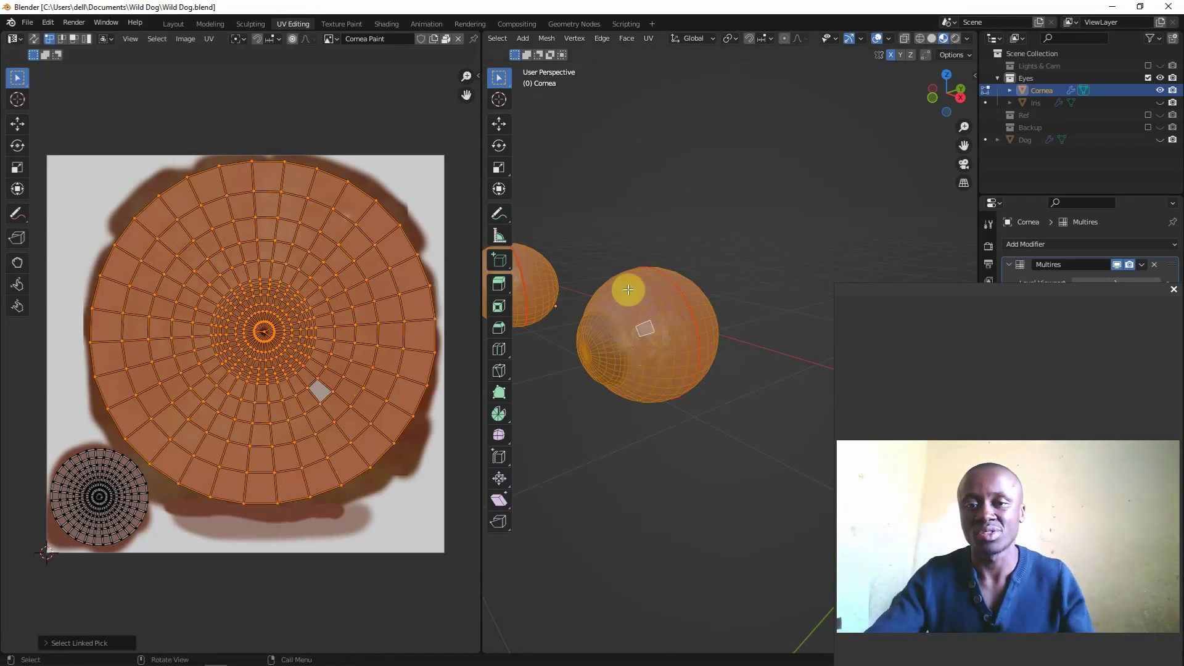
{"action": "middle_click_drag", "start_coordinate": [666, 349], "coordinate": [704, 336]}
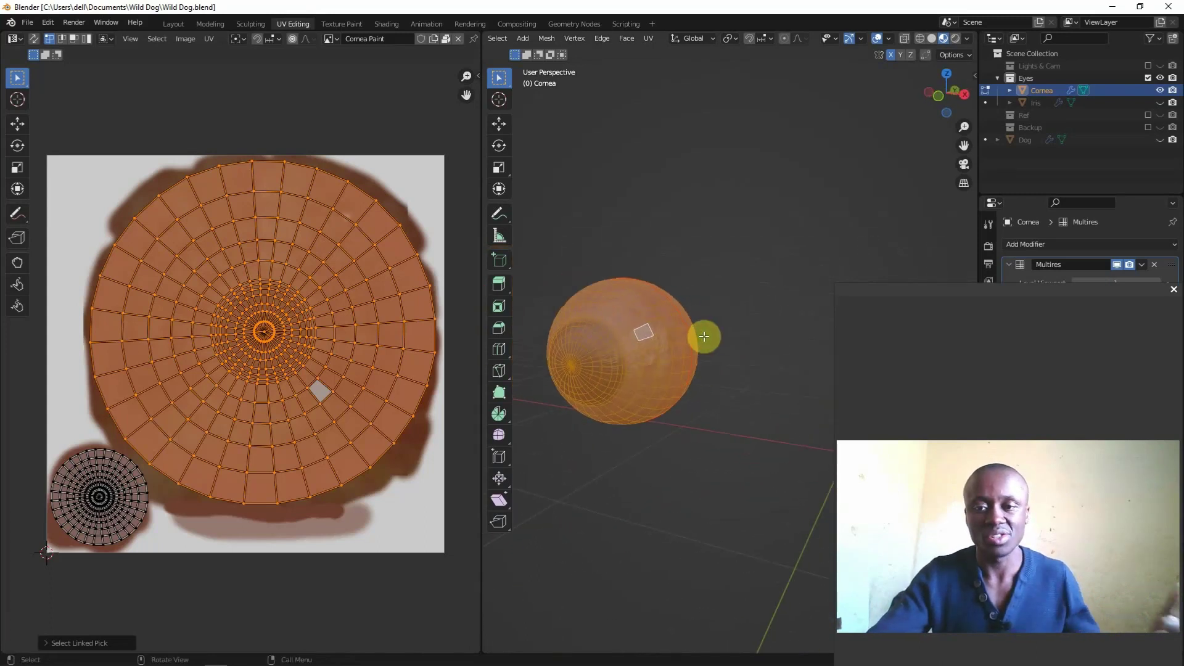
{"action": "scroll", "coordinate": [653, 367], "scroll_direction": "up", "scroll_amount": 2}
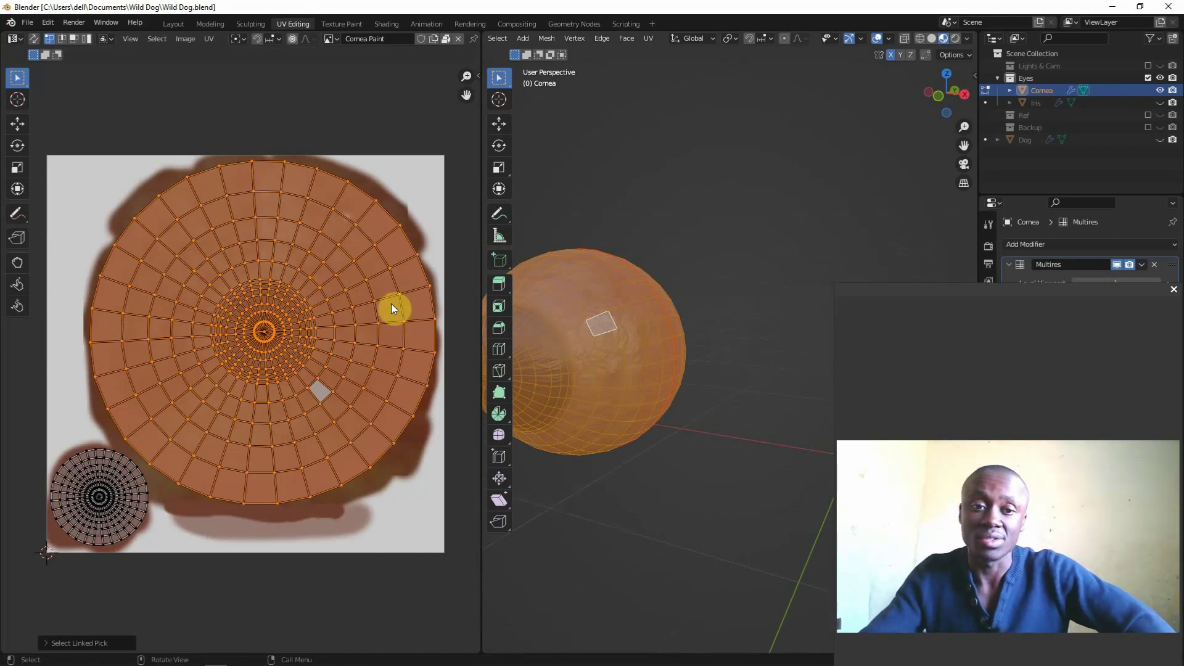
{"action": "middle_click_drag", "start_coordinate": [595, 363], "coordinate": [642, 257]}
{"action": "scroll", "coordinate": [691, 327], "scroll_direction": "up", "scroll_amount": 3}
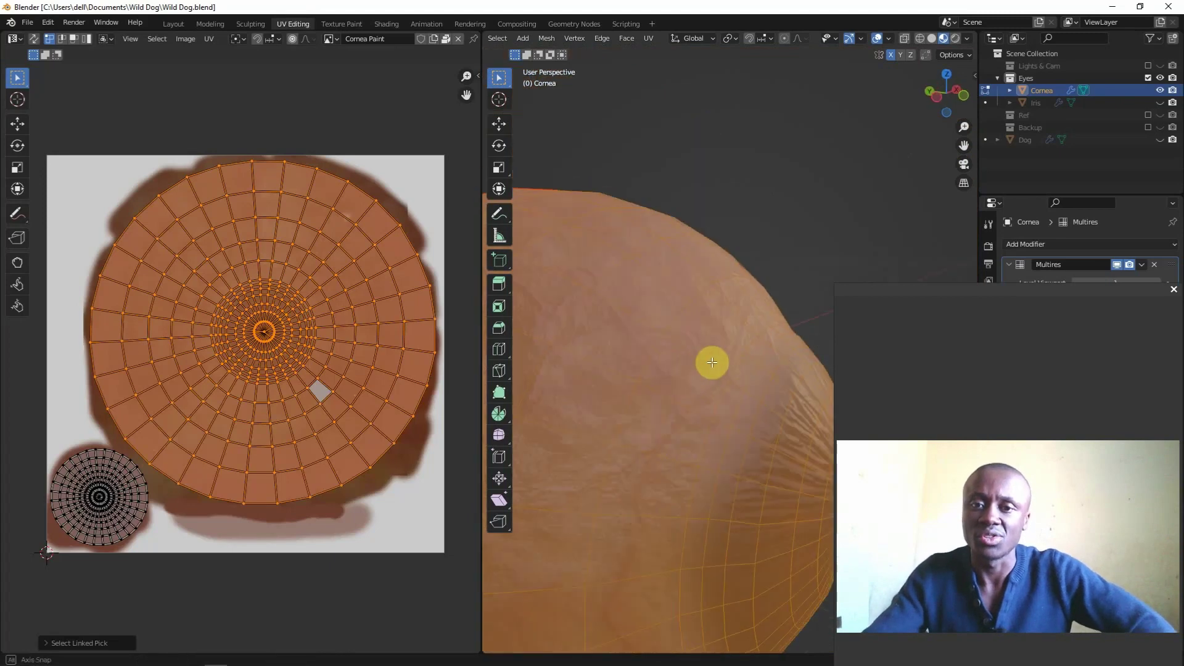
{"action": "middle_click_drag", "start_coordinate": [771, 405], "coordinate": [748, 345]}
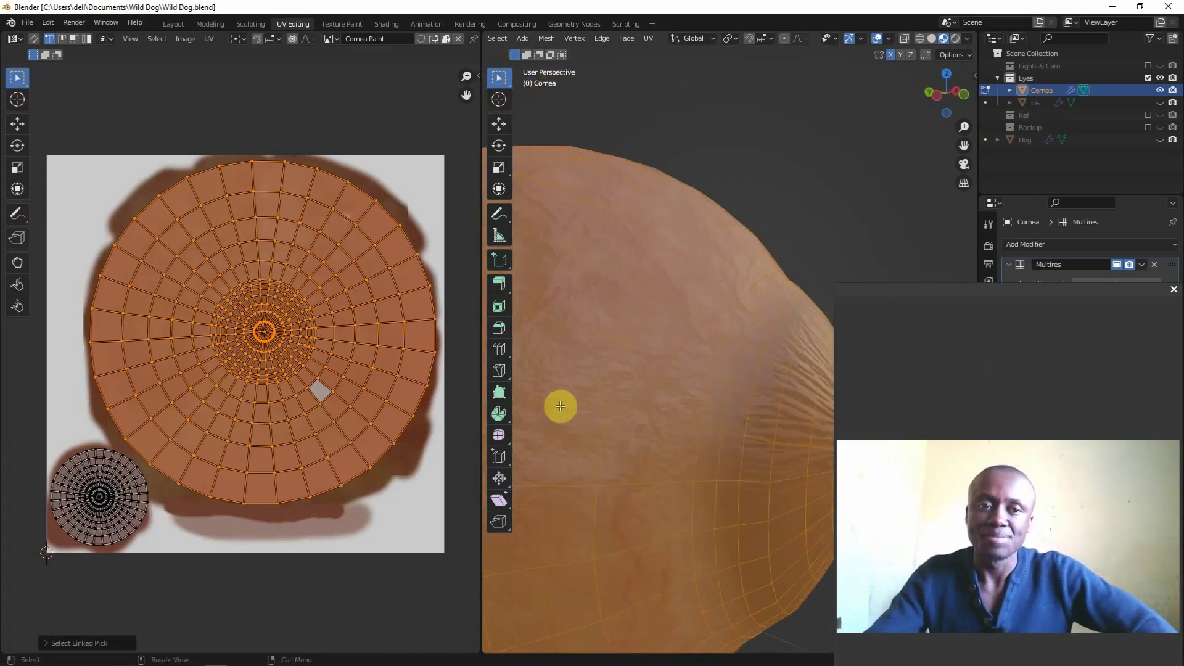
{"action": "scroll", "coordinate": [622, 388], "scroll_direction": "down", "scroll_amount": 4}
{"action": "middle_click_drag", "start_coordinate": [622, 388], "coordinate": [582, 391]}
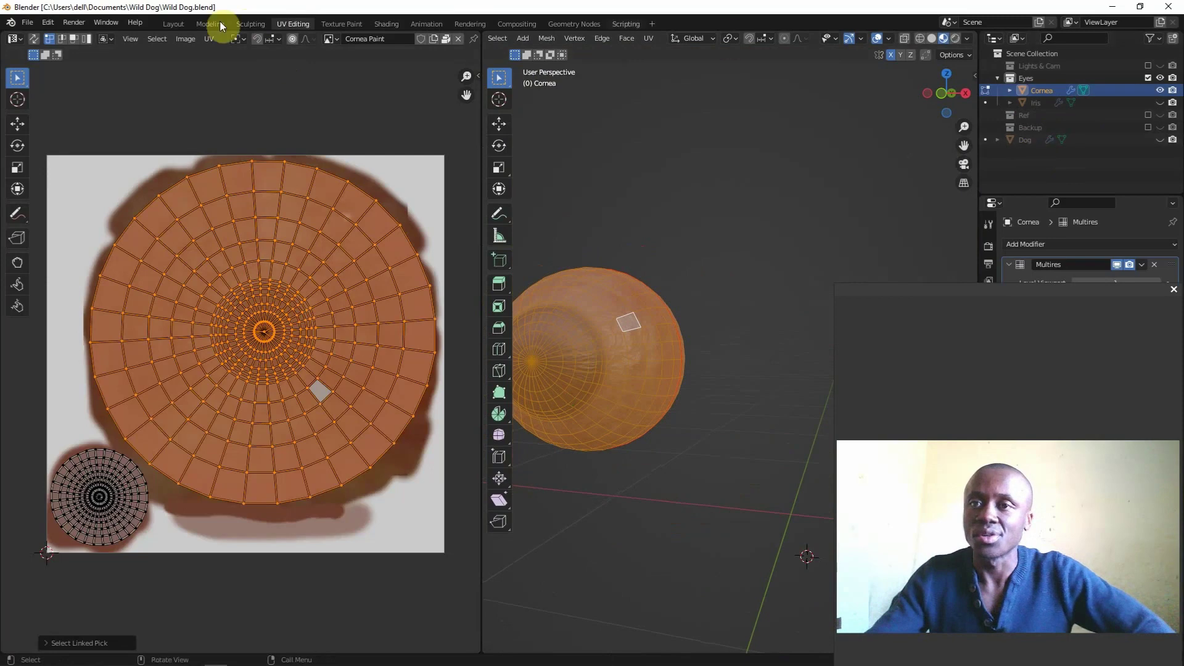
Return to the Layout workspace, collapse the Eyes collection, show the Dog, and make it the active object.
{"action": "left_click", "coordinate": [174, 24]}
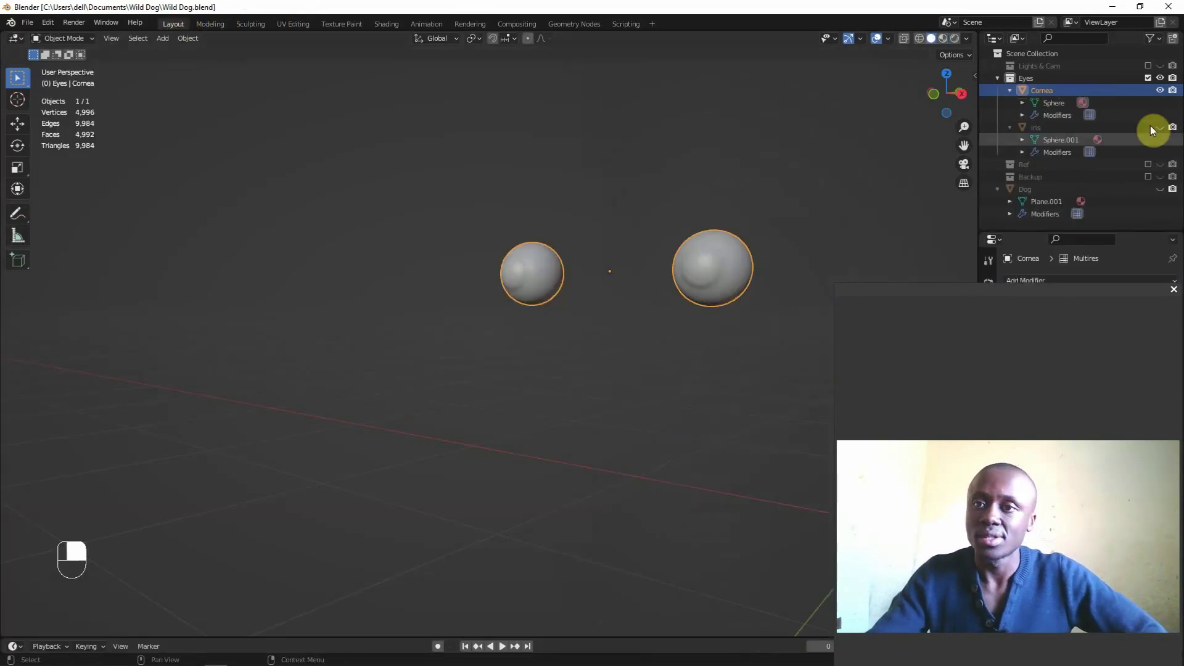
{"action": "left_click", "coordinate": [998, 78]}
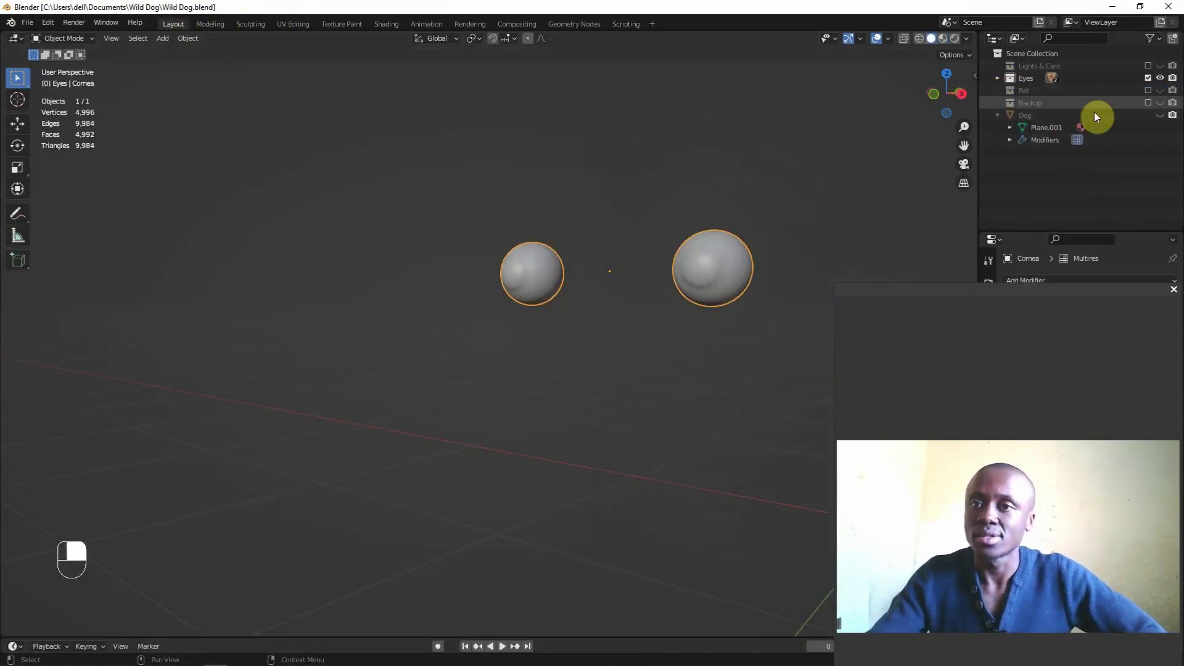
{"action": "left_click", "coordinate": [1160, 116]}
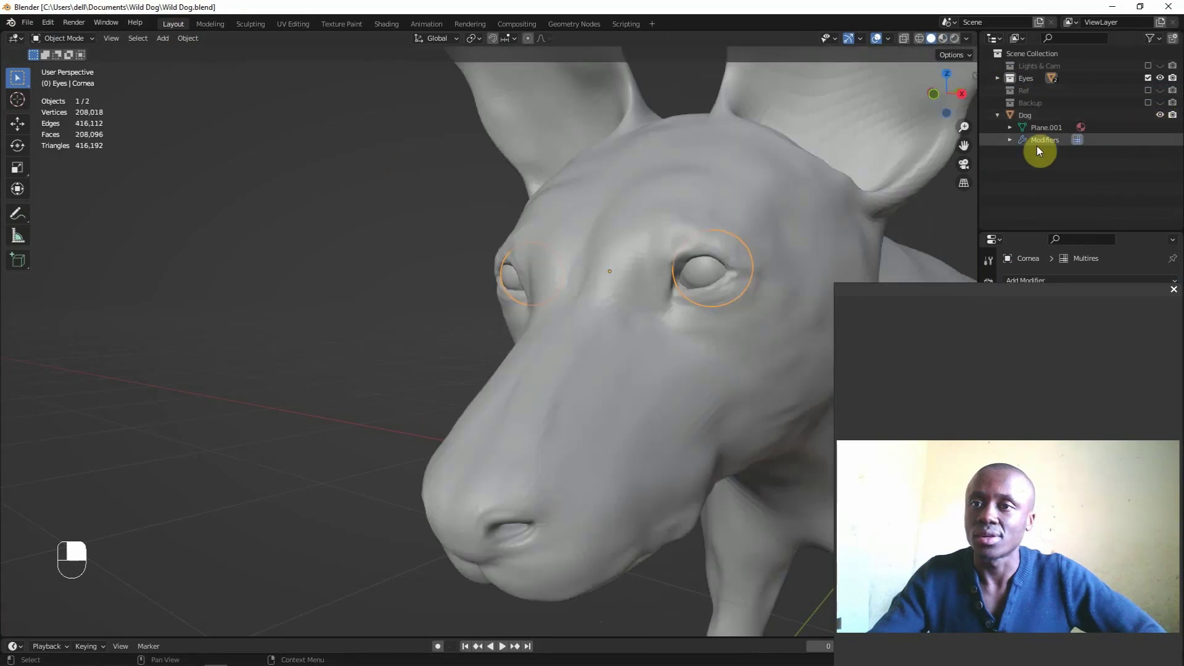
{"action": "left_click", "coordinate": [1046, 129]}
{"action": "left_click", "coordinate": [1024, 115]}
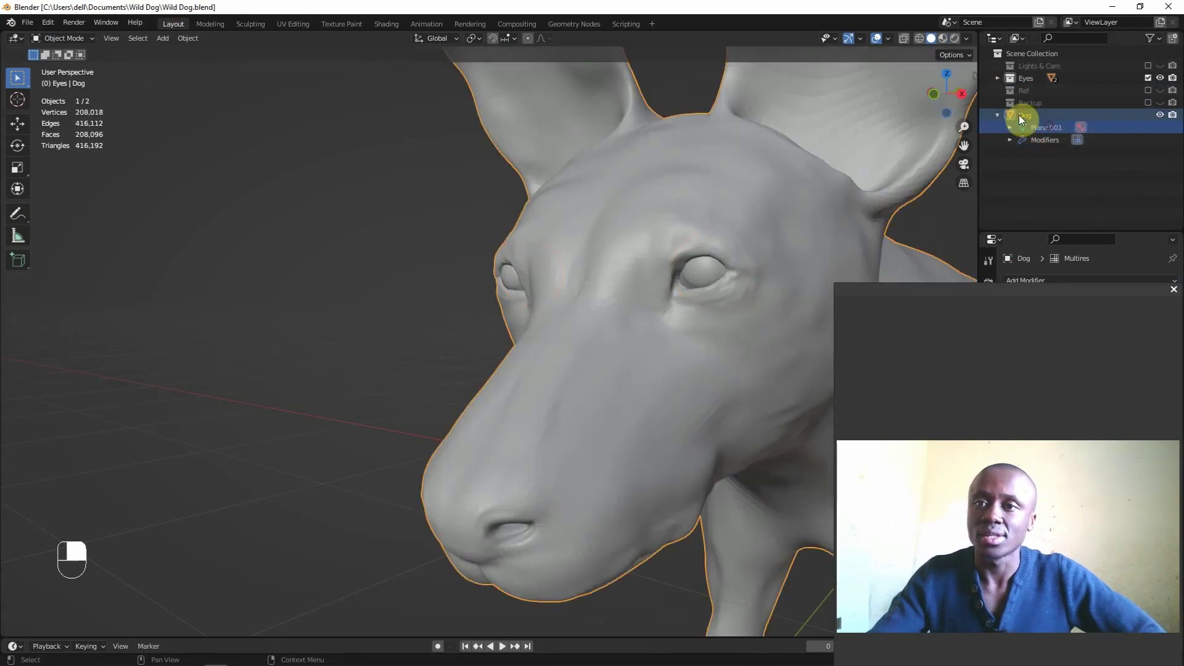
Open the Dog in the UV Editing workspace and examine the seams along its head, underside and body.
{"action": "scroll", "coordinate": [669, 202], "scroll_direction": "down", "scroll_amount": 5}
{"action": "middle_click_drag", "start_coordinate": [628, 273], "coordinate": [405, 98]}
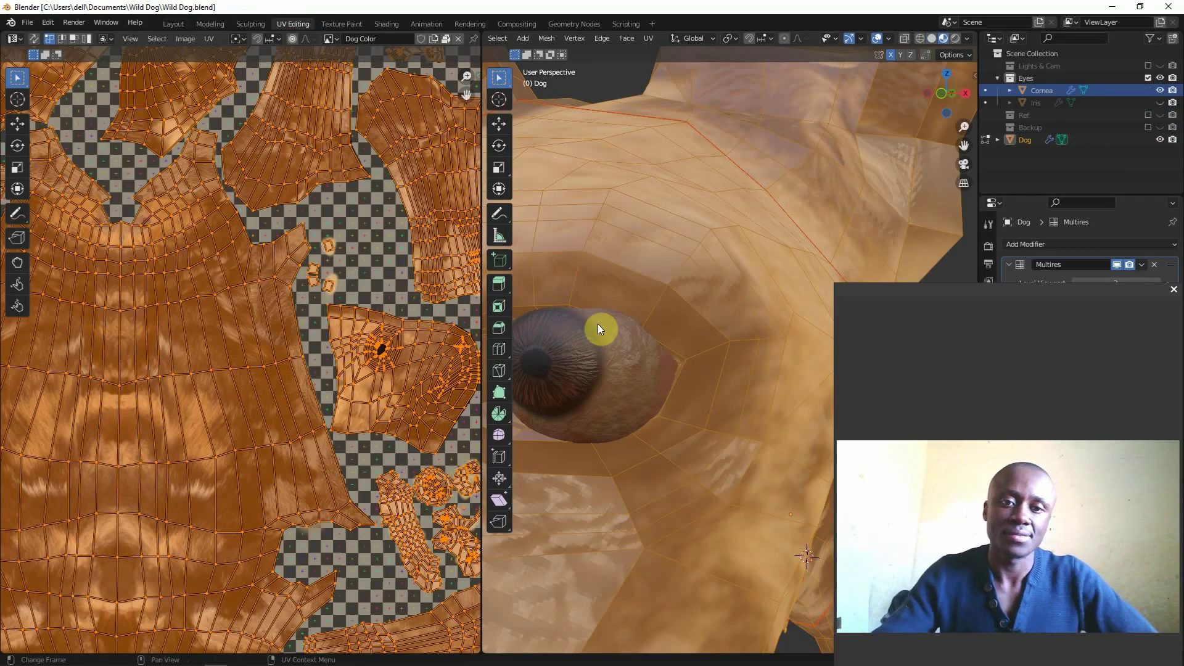
{"action": "mouse_move", "coordinate": [598, 324]}
{"action": "middle_mouse_down"}
{"action": "mouse_move", "coordinate": [674, 331]}
{"action": "mouse_move", "coordinate": [709, 370]}
{"action": "mouse_move", "coordinate": [683, 439]}
{"action": "mouse_move", "coordinate": [697, 503]}
{"action": "mouse_move", "coordinate": [695, 397]}
{"action": "mouse_move", "coordinate": [574, 386]}
{"action": "mouse_move", "coordinate": [613, 315]}
{"action": "mouse_move", "coordinate": [601, 309]}
{"action": "middle_mouse_up"}
{"action": "scroll", "coordinate": [677, 332], "scroll_direction": "down", "scroll_amount": 8}
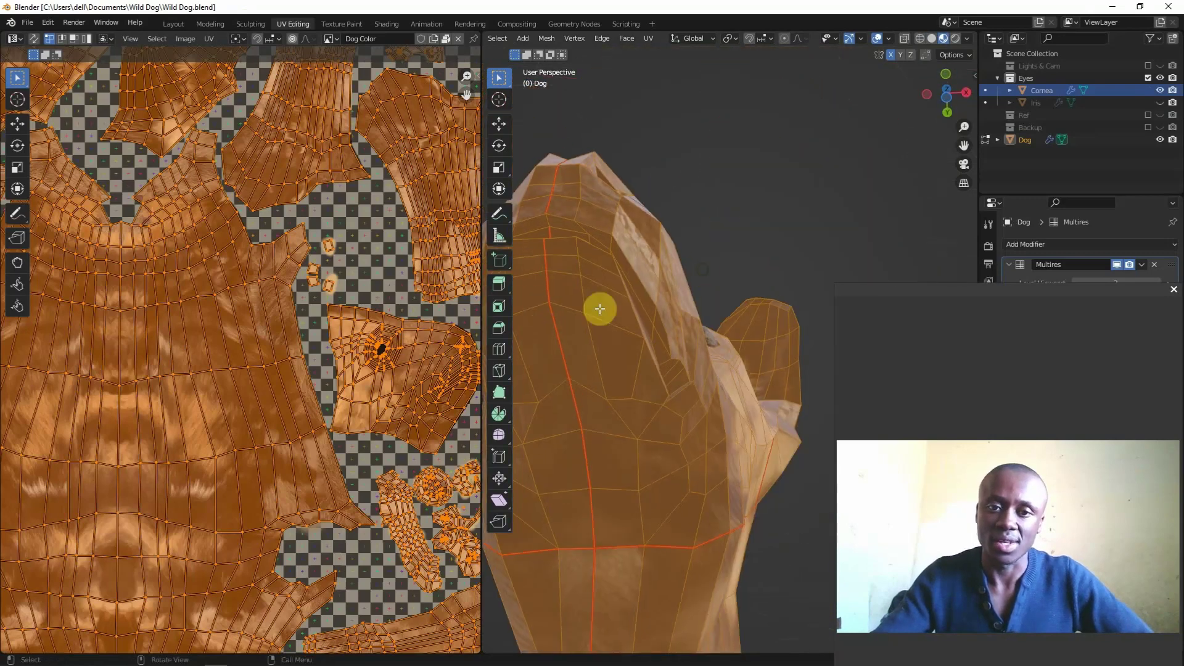
{"action": "scroll", "coordinate": [637, 524], "scroll_direction": "down", "scroll_amount": 3}
{"action": "scroll", "coordinate": [657, 321], "scroll_direction": "up", "scroll_amount": 4}
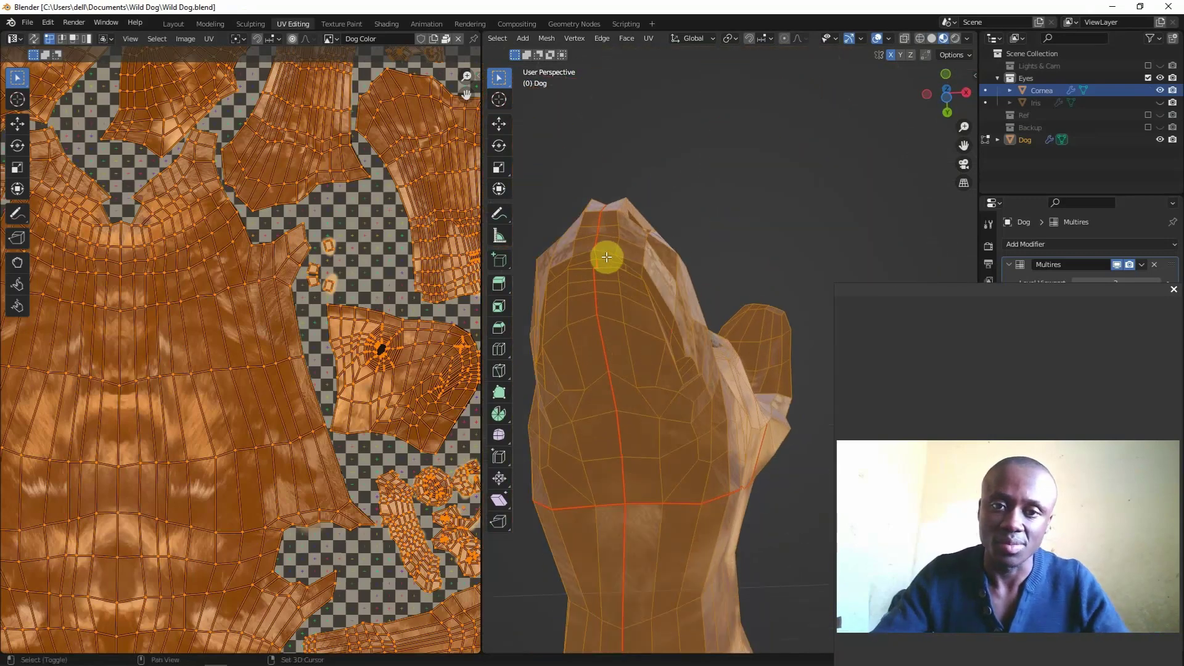
{"action": "middle_click_drag", "start_coordinate": [607, 257], "coordinate": [698, 312]}
{"action": "scroll", "coordinate": [639, 188], "scroll_direction": "up", "scroll_amount": 5}
{"action": "middle_click_drag", "start_coordinate": [787, 388], "coordinate": [666, 314]}
{"action": "middle_click_drag", "start_coordinate": [698, 193], "coordinate": [667, 396]}
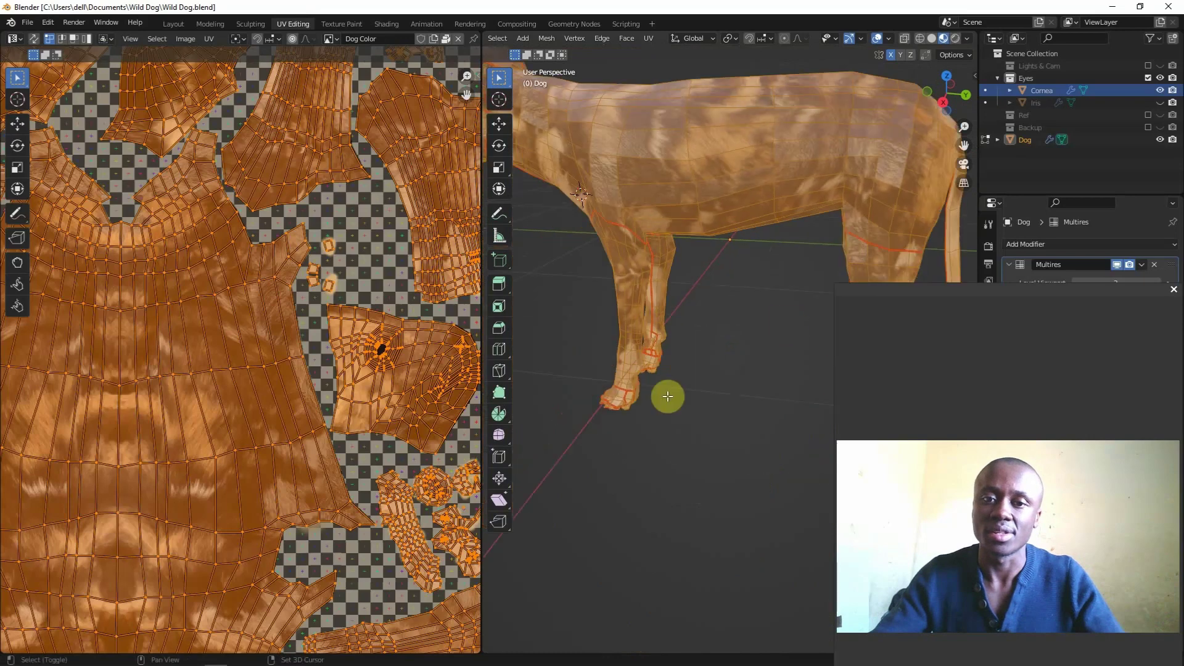
Examine the UV seams around the Dog's ankles, paws, toes and claws up close.
{"action": "scroll", "coordinate": [667, 396], "scroll_direction": "up", "scroll_amount": 8}
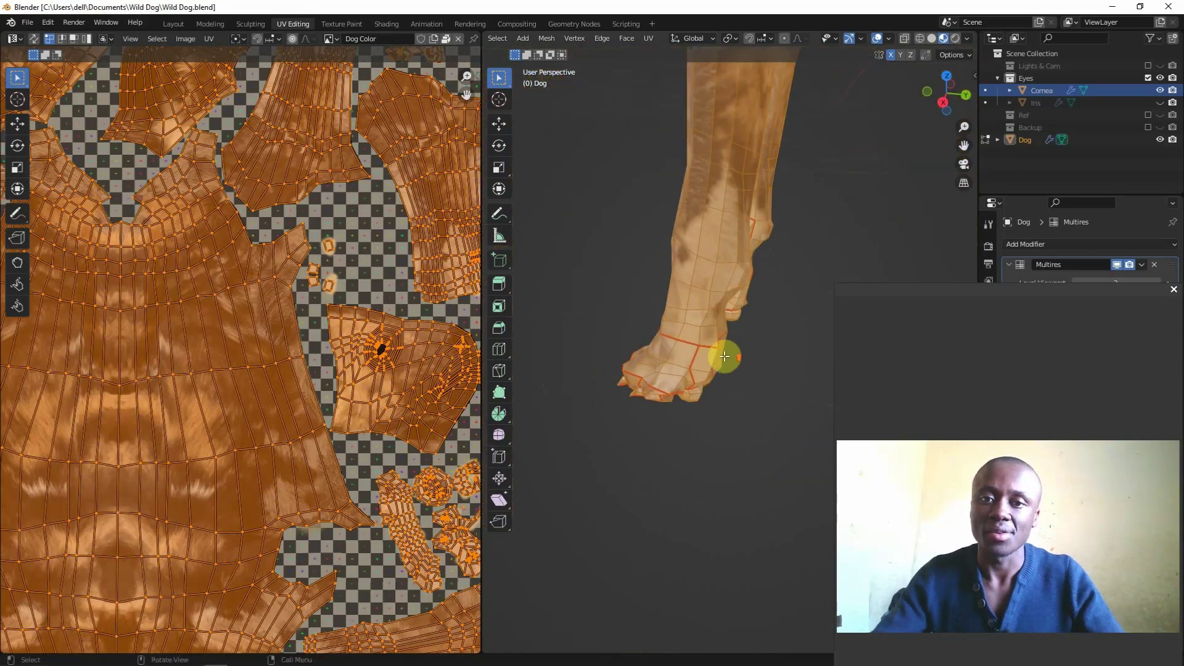
{"action": "middle_click_drag", "start_coordinate": [724, 357], "coordinate": [161, 398]}
{"action": "scroll", "coordinate": [716, 379], "scroll_direction": "up", "scroll_amount": 5}
{"action": "scroll", "coordinate": [642, 375], "scroll_direction": "down", "scroll_amount": 5}
{"action": "middle_click_drag", "start_coordinate": [645, 339], "coordinate": [681, 457]}
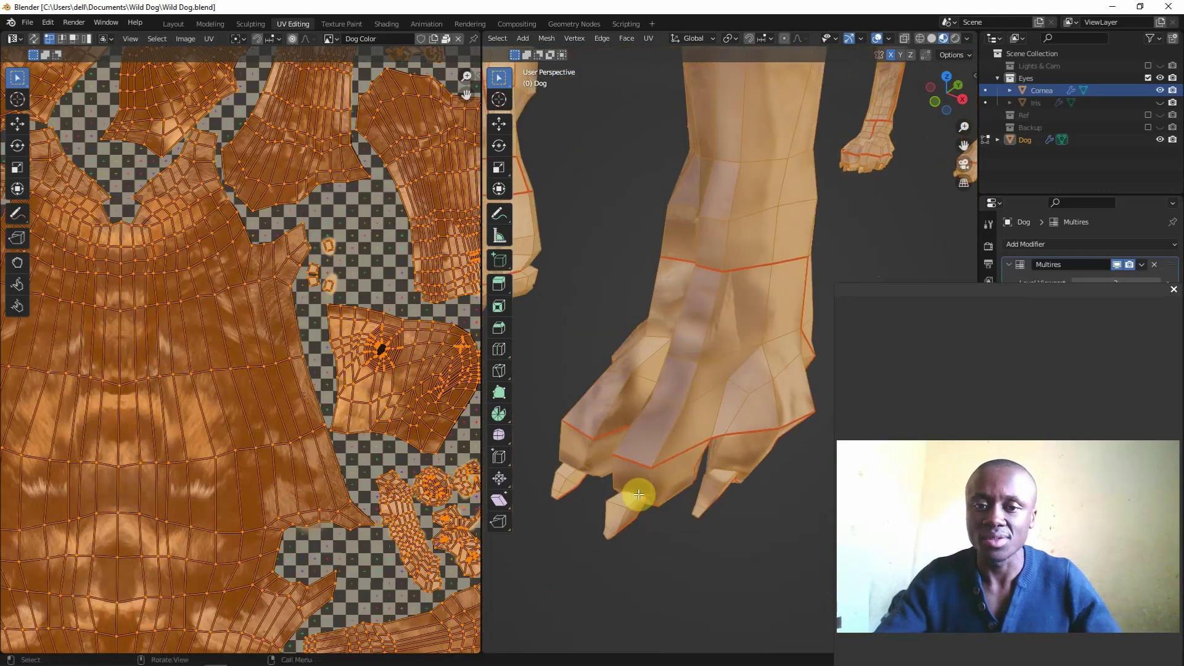
{"action": "middle_click_drag", "start_coordinate": [637, 497], "coordinate": [746, 409]}
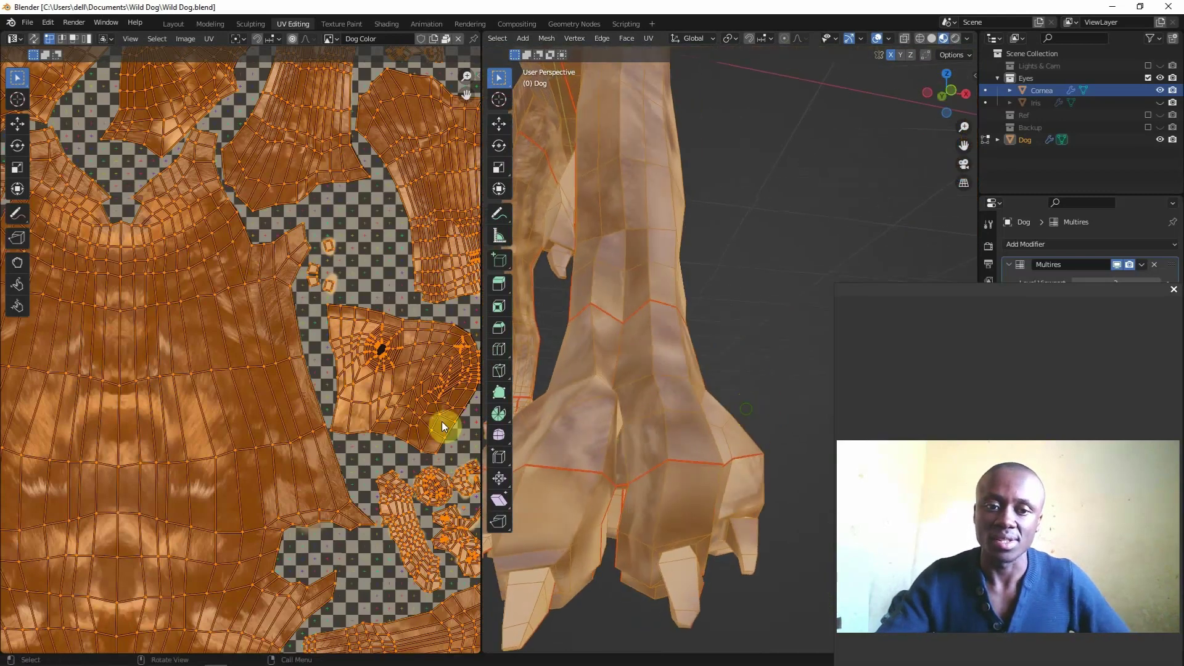
Examine the Dog's complete UV layout over the Dog Color texture, alongside the seams on its chest and legs.
{"action": "scroll", "coordinate": [258, 402], "scroll_direction": "down", "scroll_amount": 8}
{"action": "scroll", "coordinate": [257, 400], "scroll_direction": "up", "scroll_amount": 2}
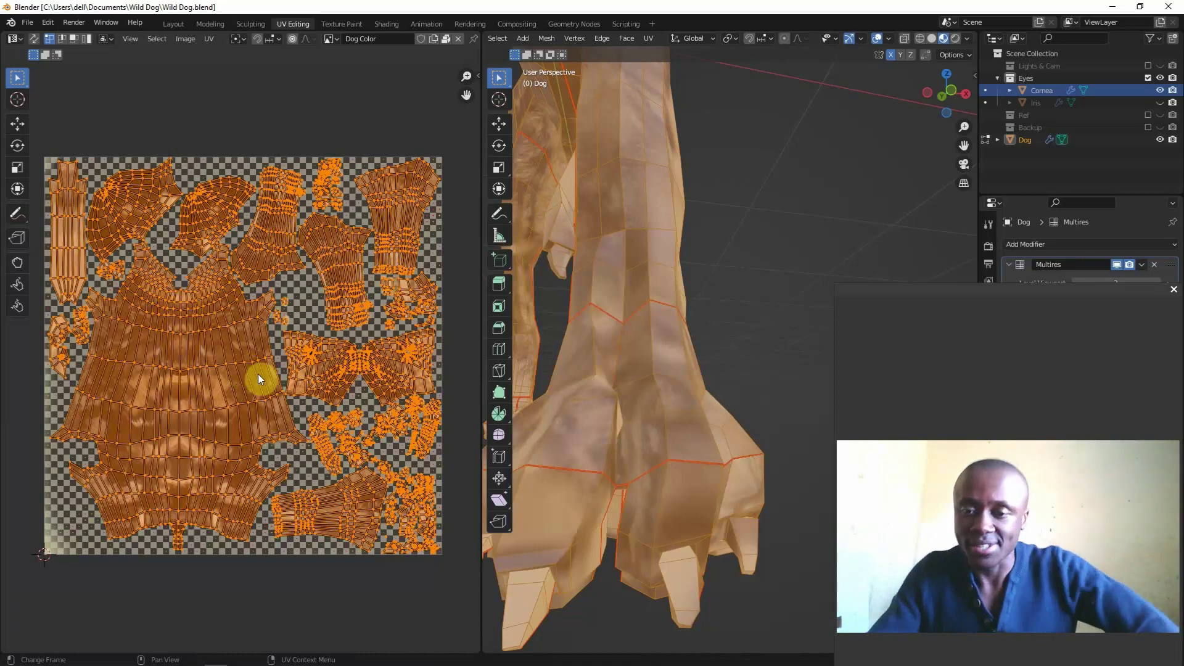
{"action": "scroll", "coordinate": [272, 381], "scroll_direction": "down", "scroll_amount": 1}
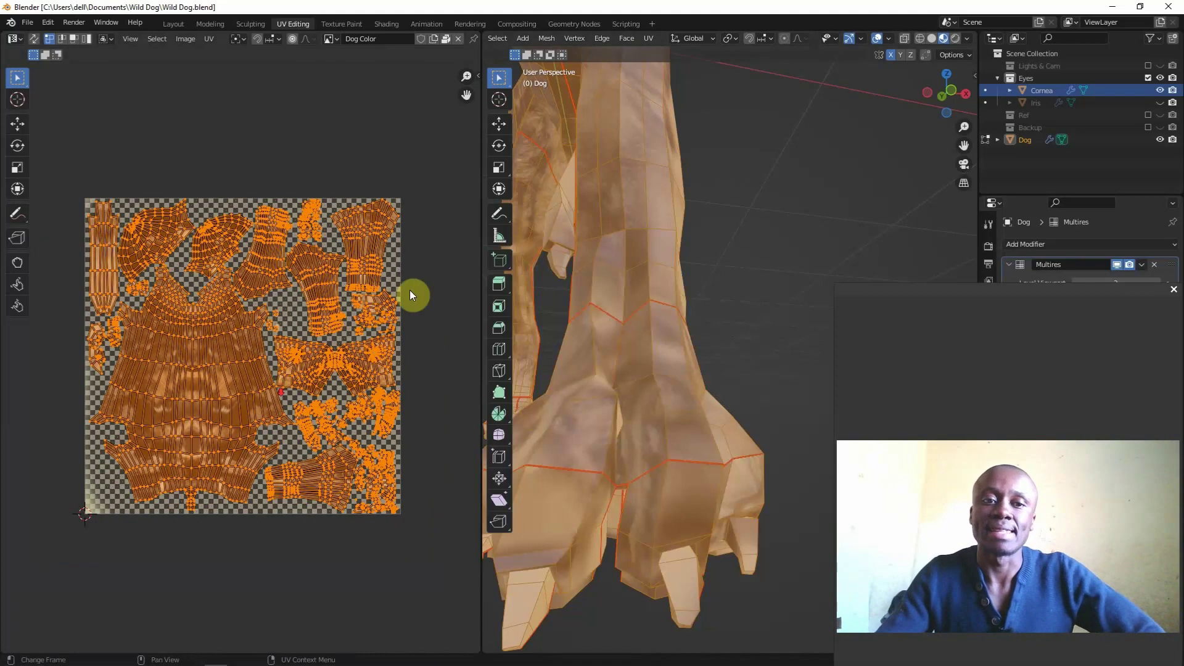
{"action": "scroll", "coordinate": [696, 162], "scroll_direction": "down", "scroll_amount": 5}
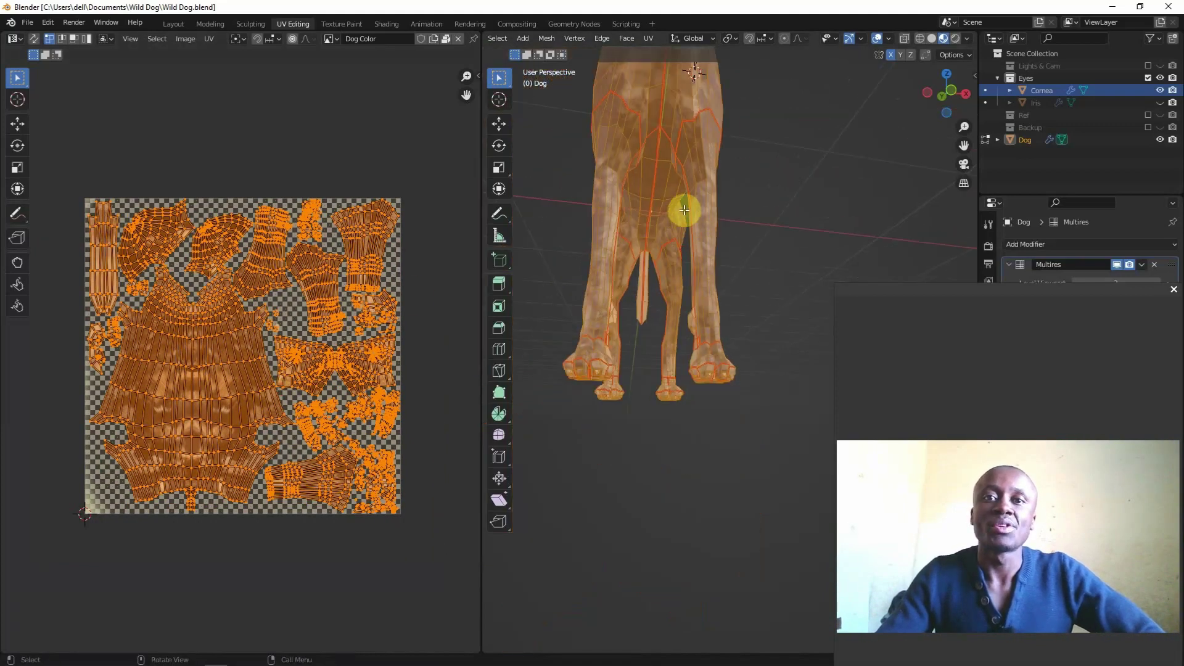
{"action": "middle_click_drag", "start_coordinate": [683, 209], "coordinate": [780, 260]}
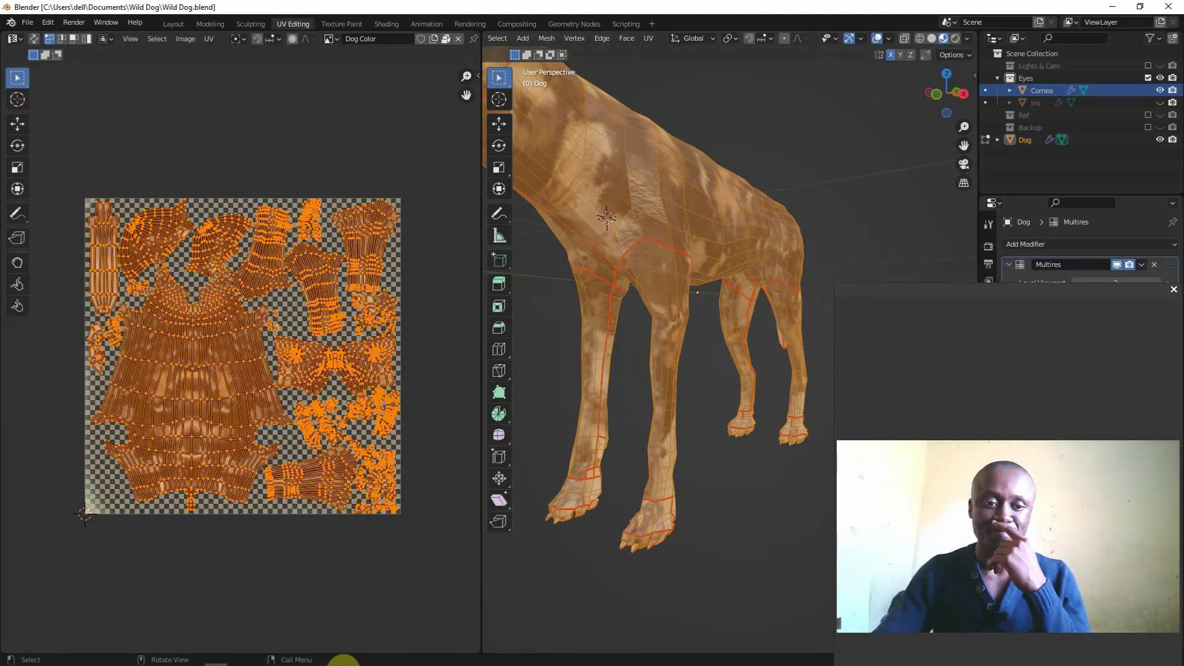
{"action": "mouse_move", "coordinate": [343, 660]}
{"action": "scroll", "coordinate": [749, 304], "scroll_direction": "down", "scroll_amount": 1}
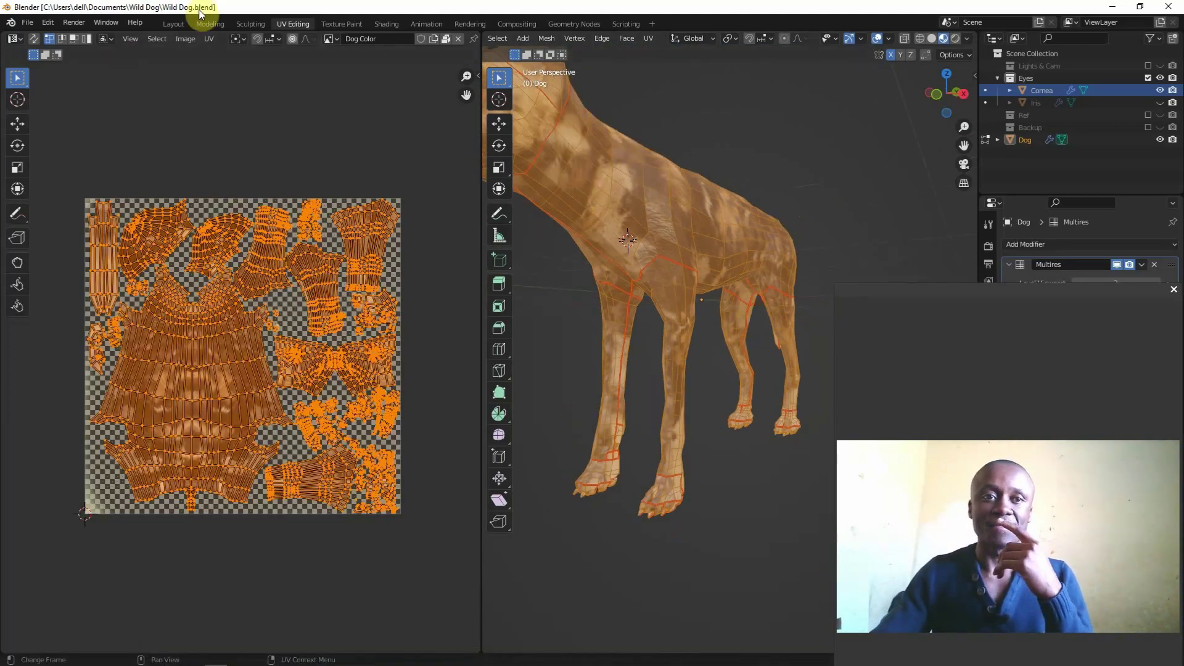
Return to the Layout workspace and examine the Dog's untextured sculpt from the front and side.
{"action": "left_click", "coordinate": [174, 25]}
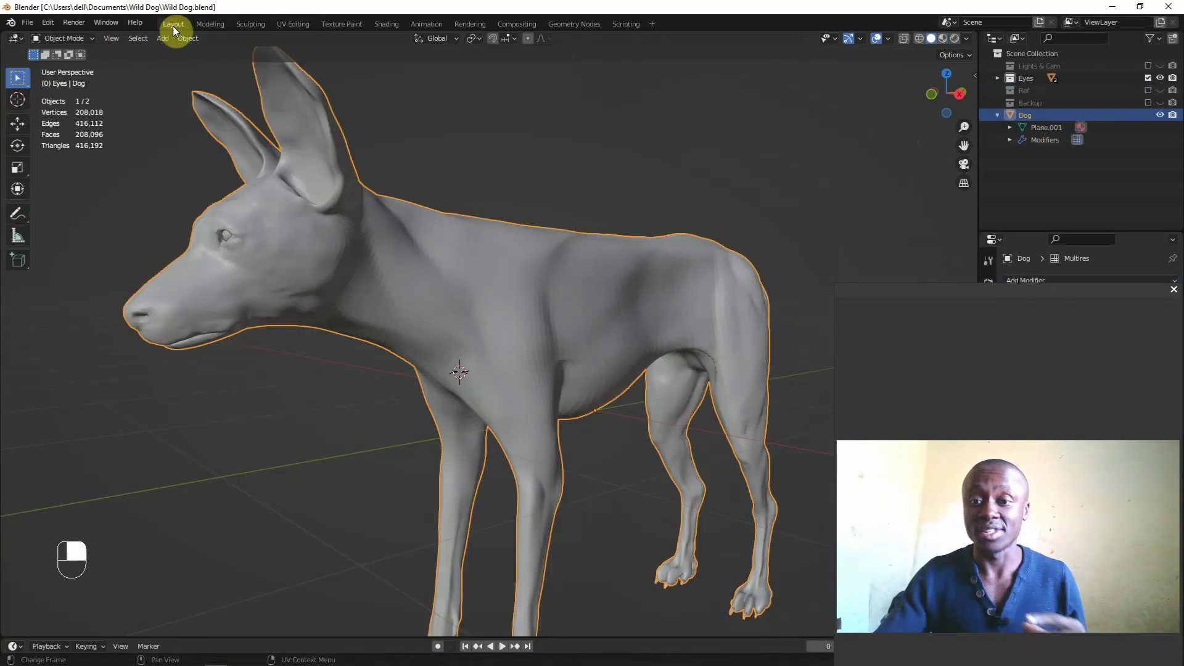
{"action": "scroll", "coordinate": [499, 299], "scroll_direction": "down", "scroll_amount": 2}
{"action": "scroll", "coordinate": [522, 305], "scroll_direction": "up", "scroll_amount": 1}
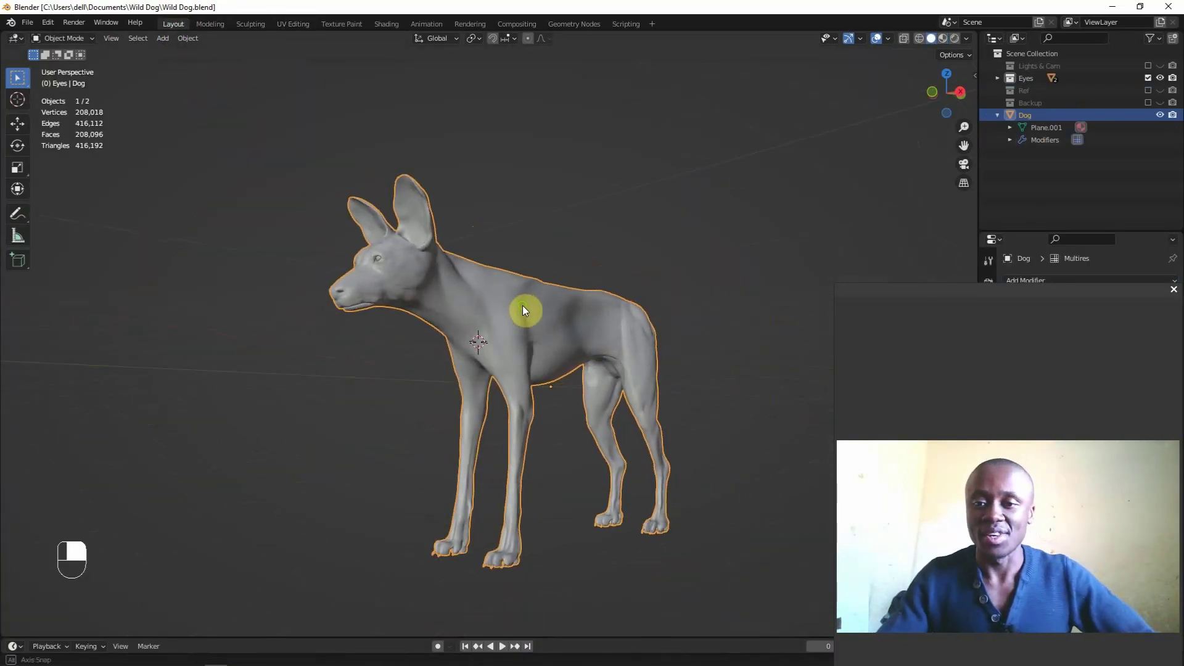
{"action": "scroll", "coordinate": [535, 308], "scroll_direction": "up", "scroll_amount": 4}
{"action": "middle_click_drag", "start_coordinate": [545, 309], "coordinate": [581, 323]}
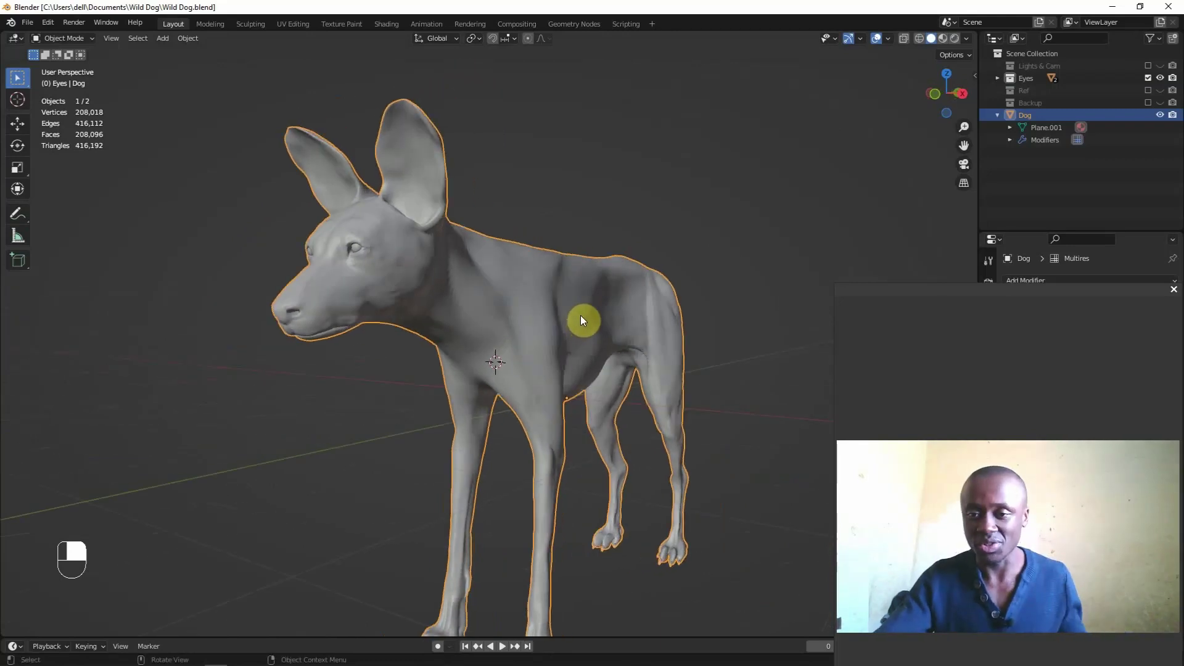
{"action": "middle_click_drag", "start_coordinate": [611, 317], "coordinate": [590, 313]}
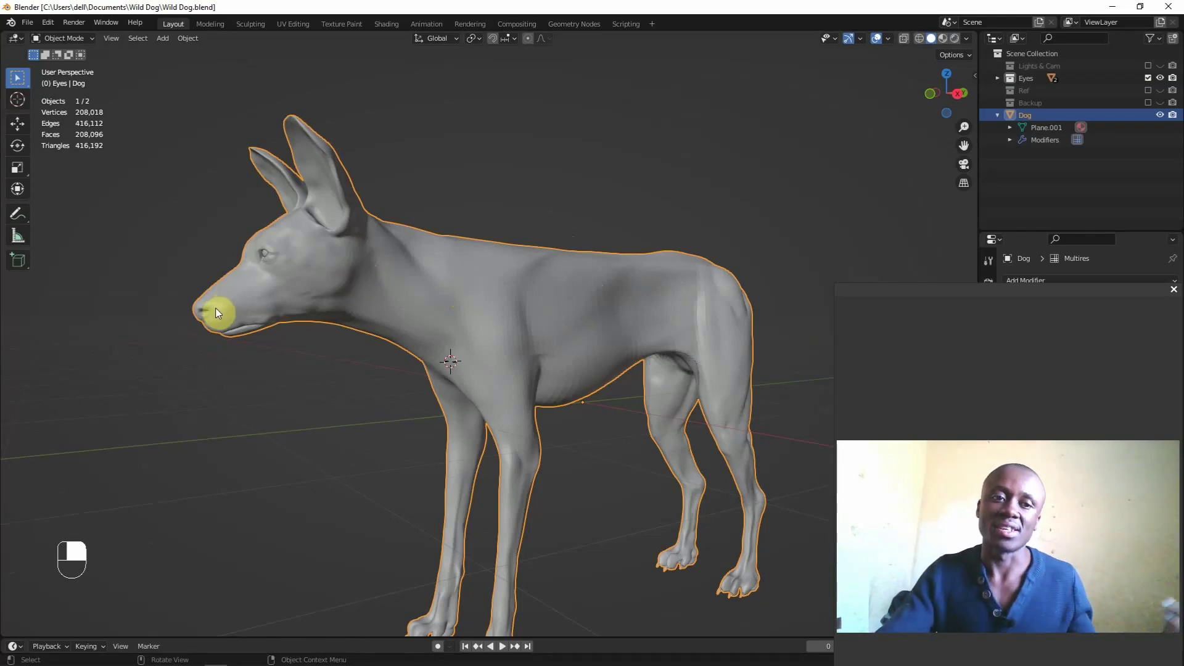
{"action": "middle_click_drag", "start_coordinate": [338, 320], "coordinate": [620, 299]}
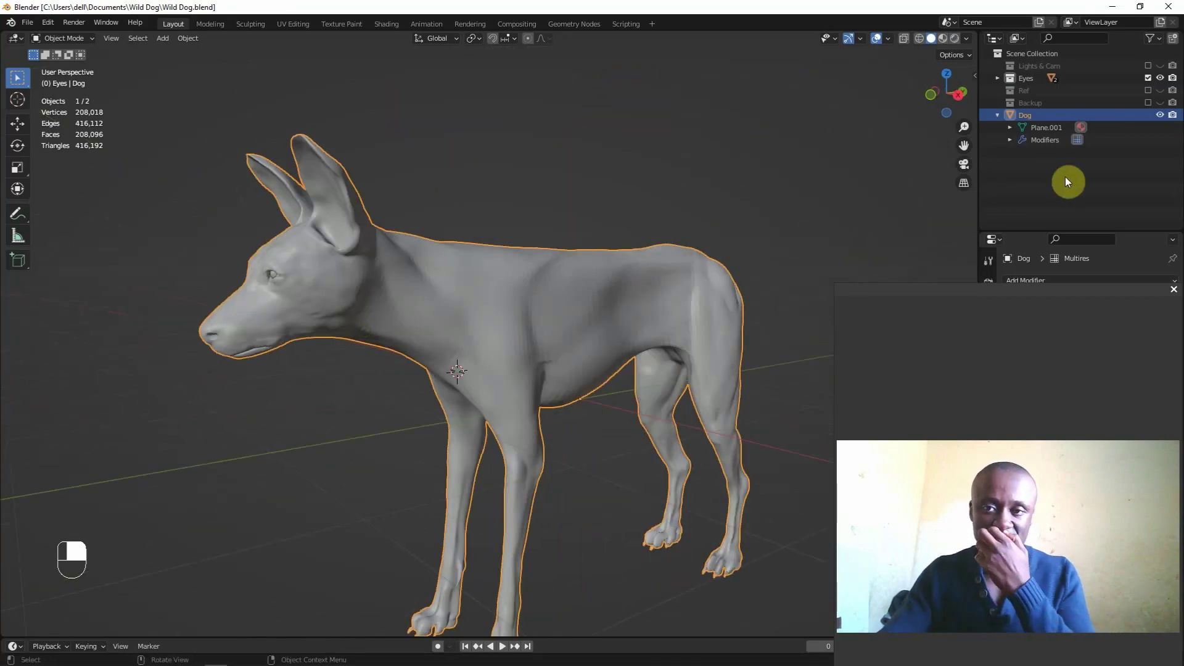
Switch the viewport to Material Preview shading and examine the textured Dog from several sides.
{"action": "left_click", "coordinate": [943, 38]}
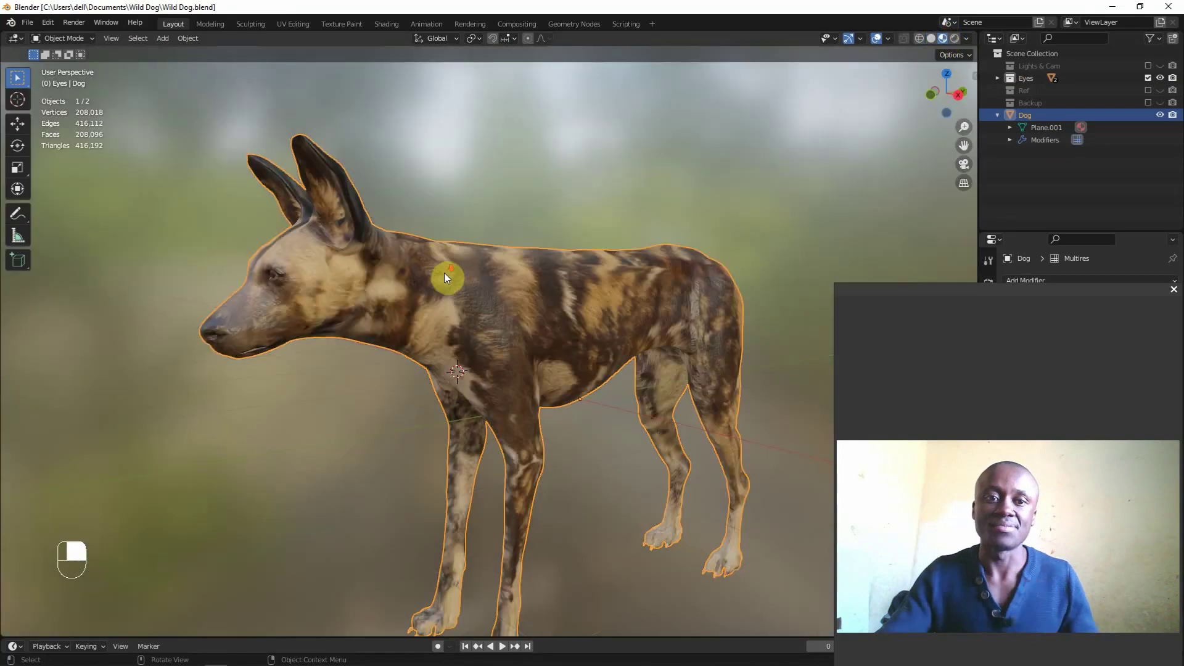
{"action": "scroll", "coordinate": [445, 275], "scroll_direction": "down", "scroll_amount": 3}
{"action": "middle_click_drag", "start_coordinate": [512, 246], "coordinate": [441, 287]}
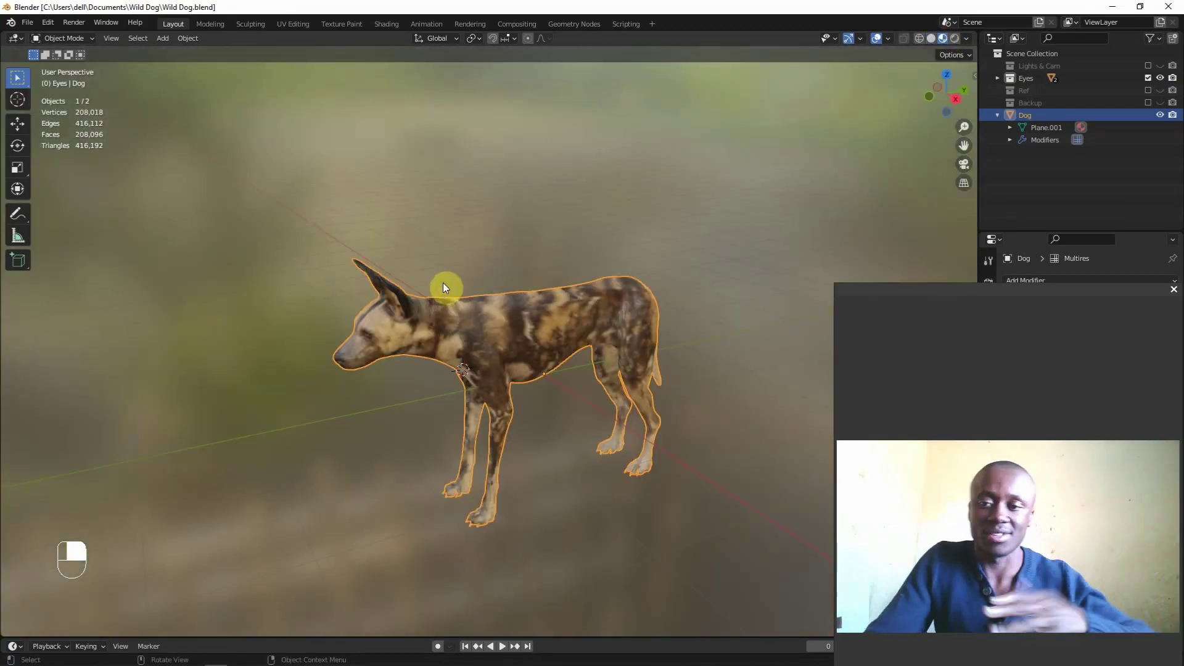
{"action": "mouse_move", "coordinate": [487, 318]}
{"action": "middle_mouse_down"}
{"action": "mouse_move", "coordinate": [509, 271]}
{"action": "mouse_move", "coordinate": [566, 285]}
{"action": "mouse_move", "coordinate": [466, 325]}
{"action": "middle_mouse_up"}
{"action": "scroll", "coordinate": [486, 322], "scroll_direction": "up", "scroll_amount": 2}
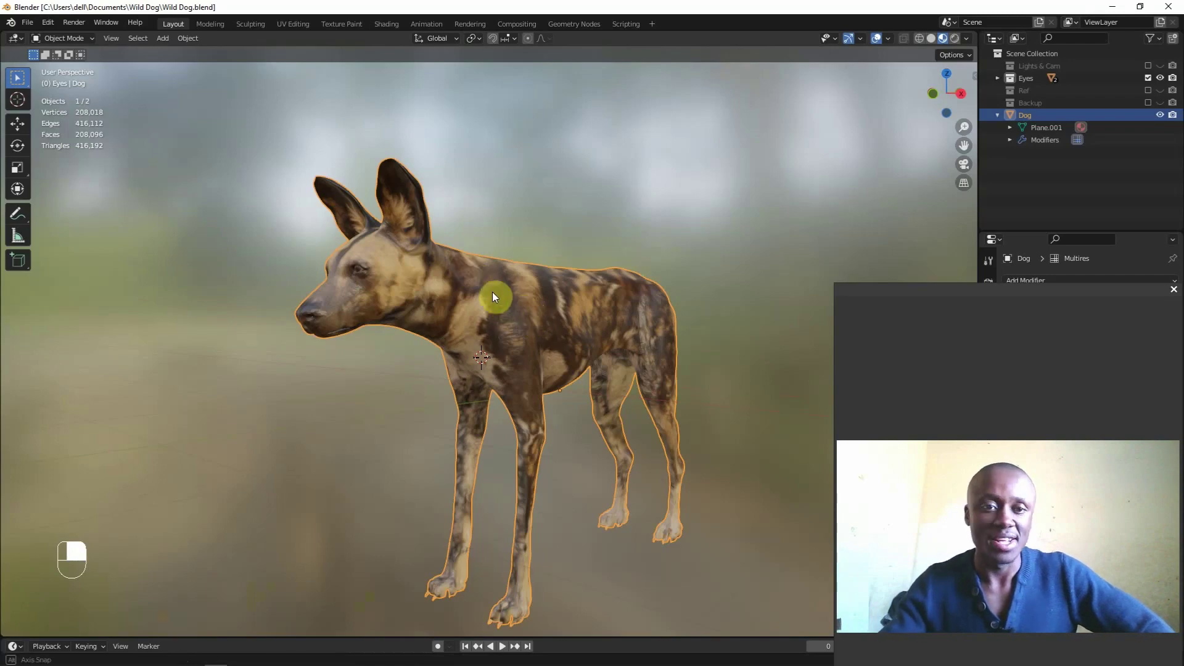
{"action": "middle_click_drag", "start_coordinate": [492, 294], "coordinate": [428, 328]}
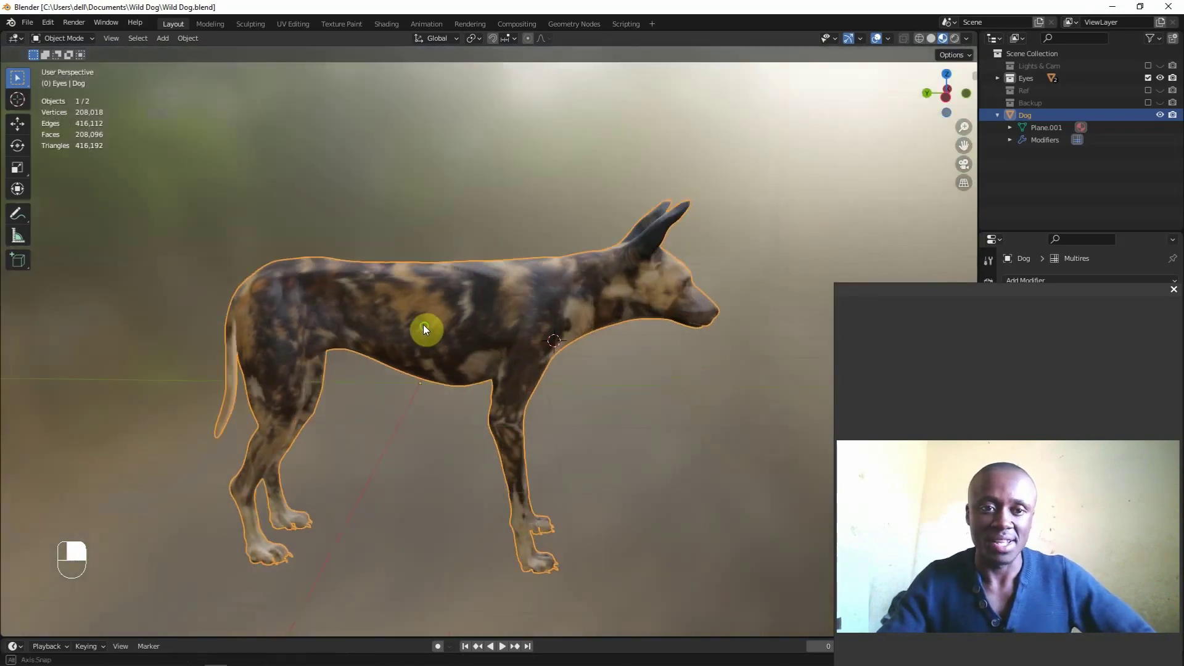